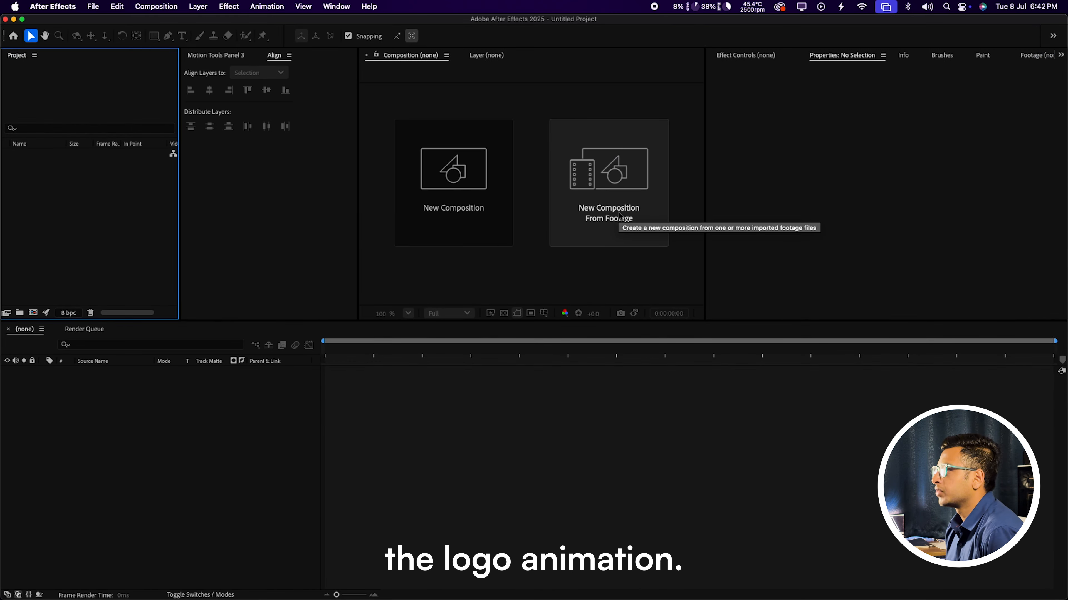
Step: Create a new composition named 'Main Animation' at 1920×1080, 30 fps, 8 seconds
{"action": "left_click", "coordinate": [420, 243]}
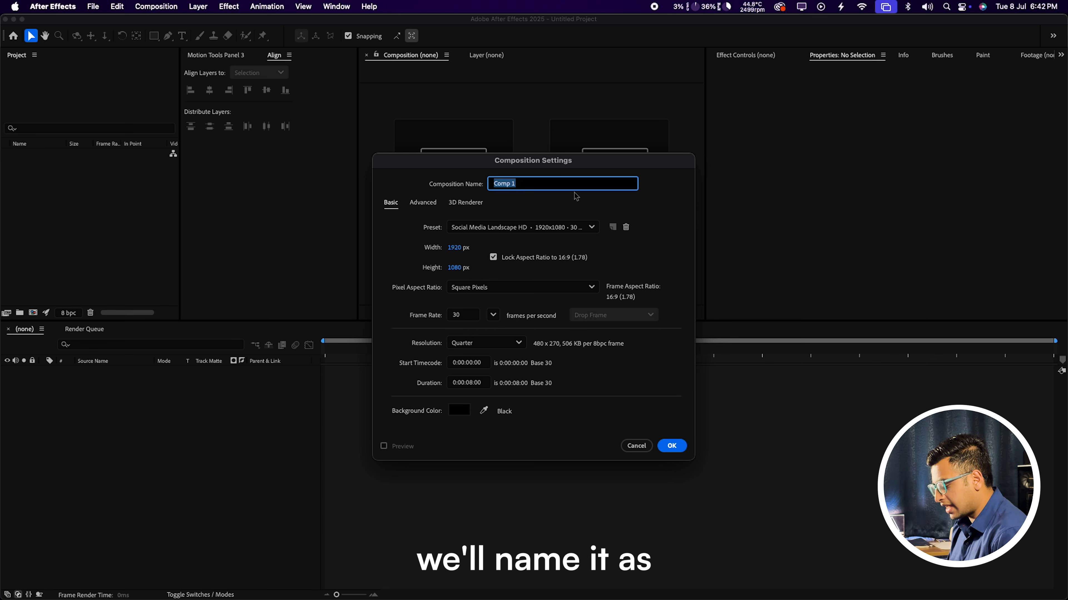
{"action": "type", "text": "Main"}
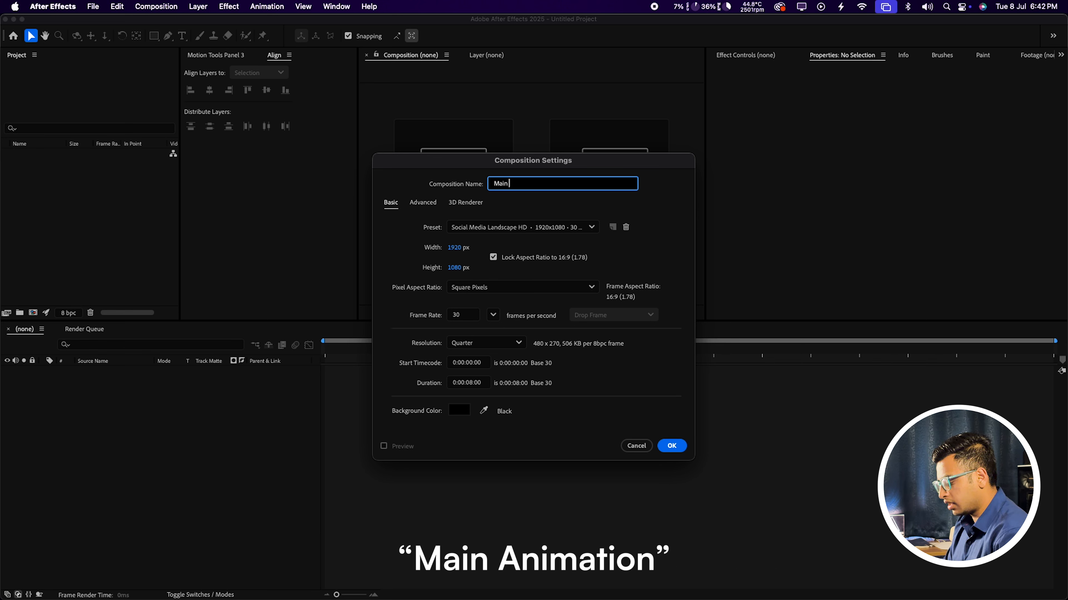
{"action": "type", "text": " Ani"}
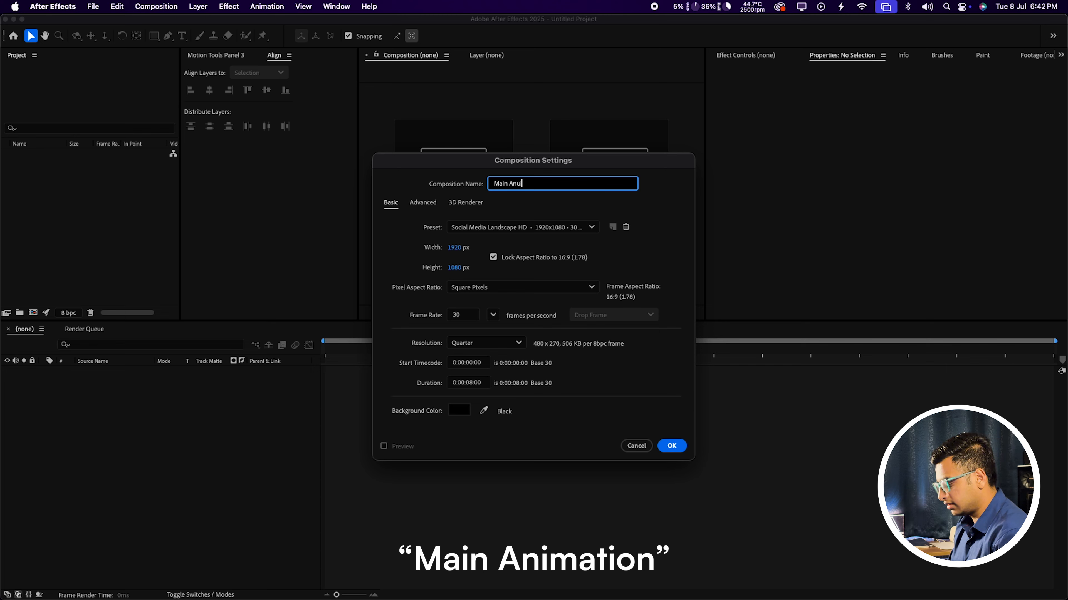
{"action": "type", "text": "mation"}
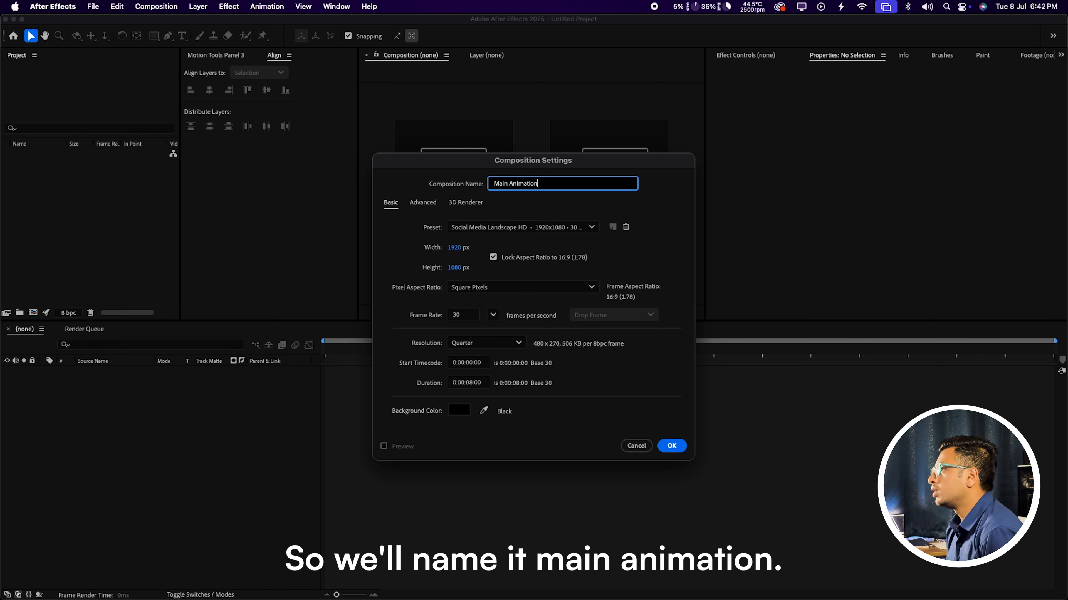
{"action": "left_click", "coordinate": [657, 213]}
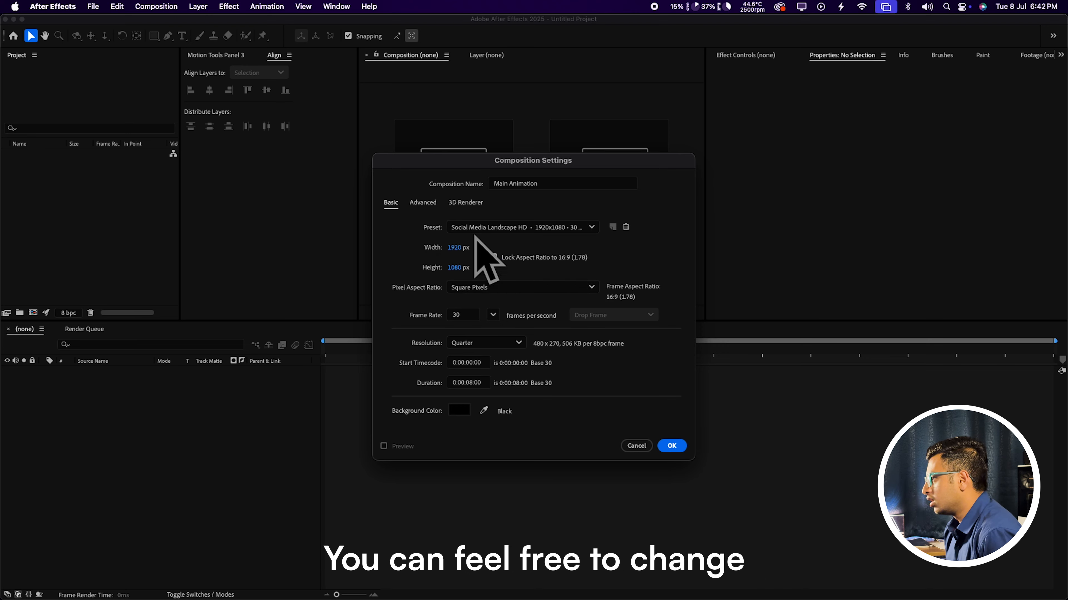
{"action": "left_click", "coordinate": [673, 447]}
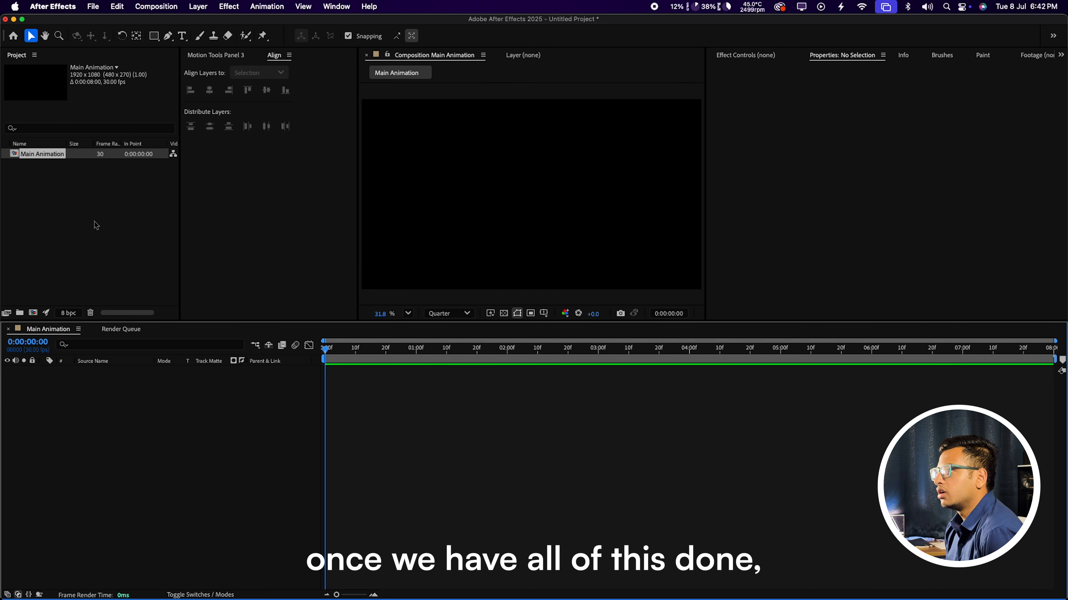
Step: Import Logomark Transparent.png and place it in the Main Animation timeline
{"action": "left_click", "coordinate": [94, 213]}
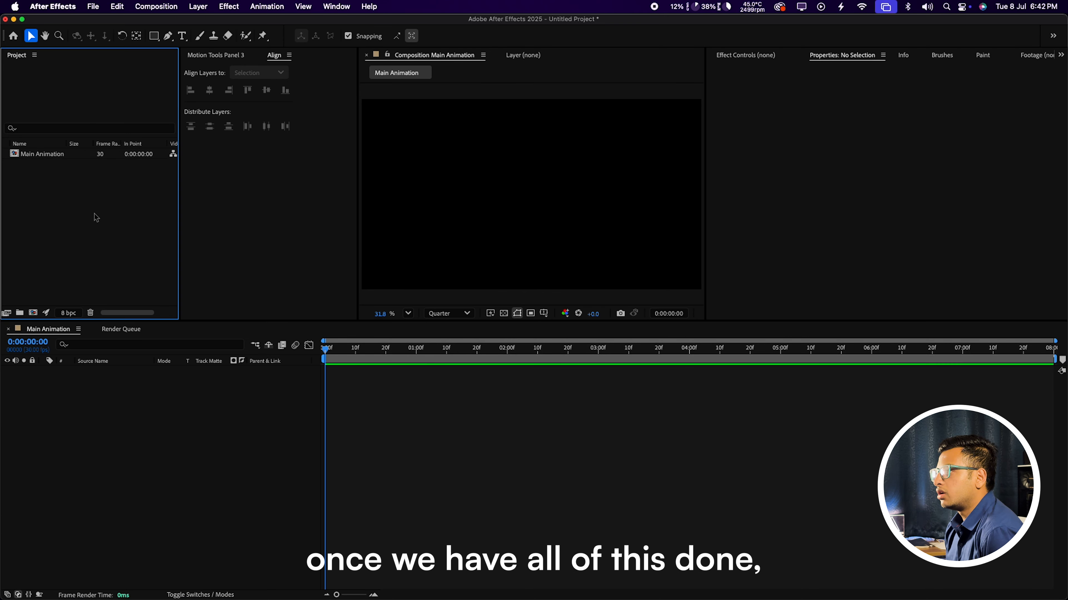
{"action": "double_click", "coordinate": [110, 221]}
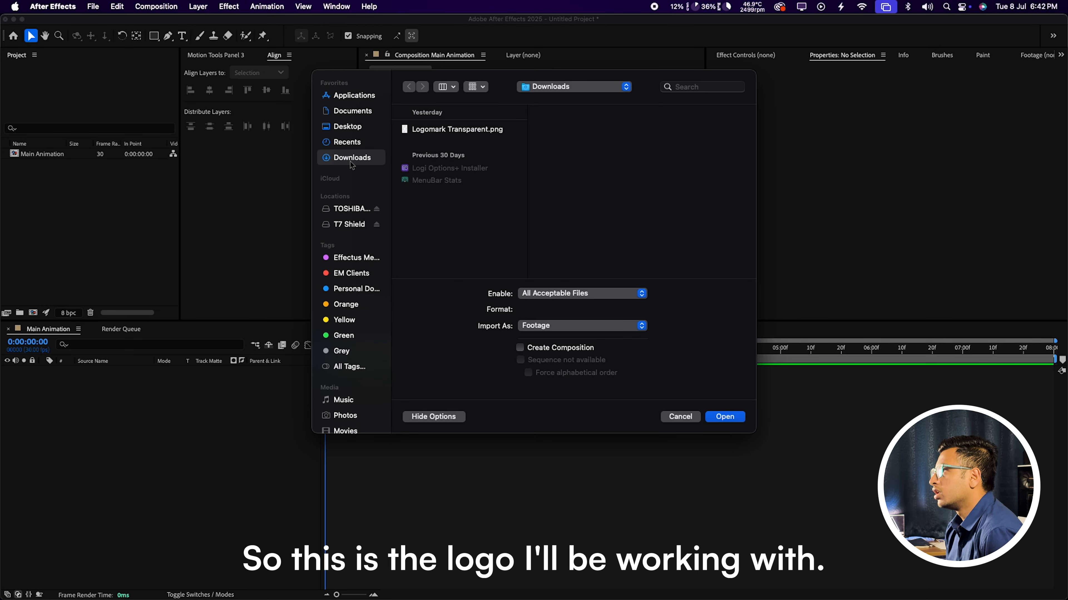
{"action": "left_click", "coordinate": [435, 131]}
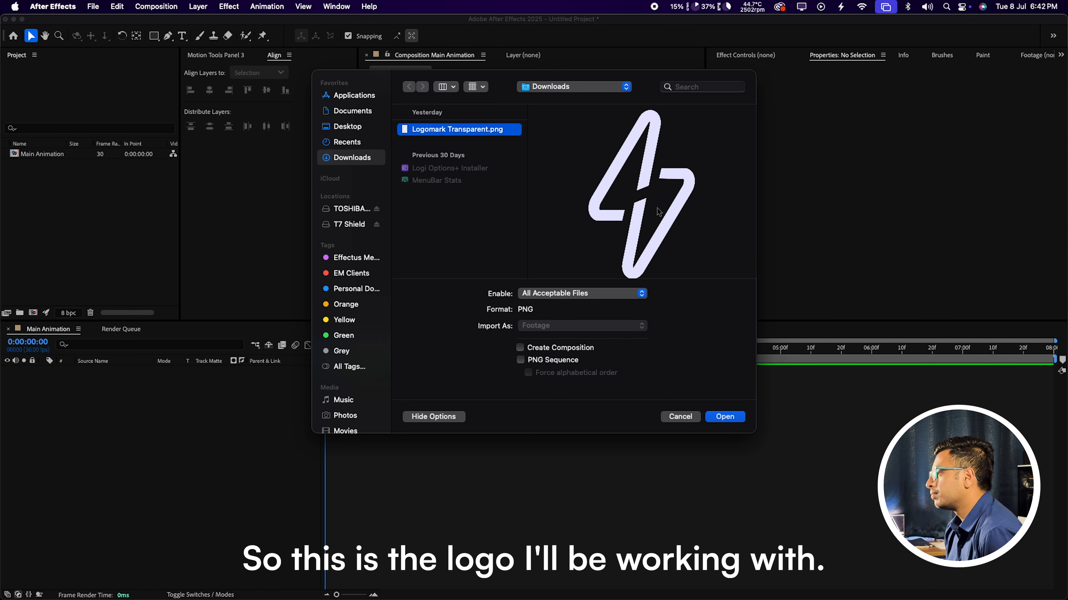
{"action": "left_click", "coordinate": [719, 418]}
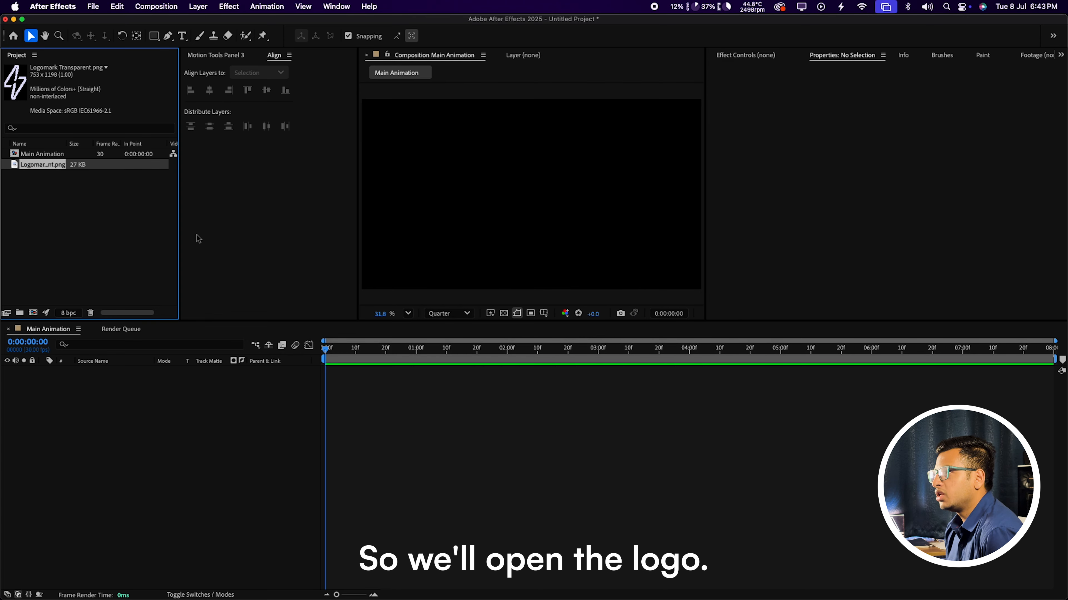
{"action": "left_click_drag", "start_coordinate": [74, 197], "coordinate": [117, 412]}
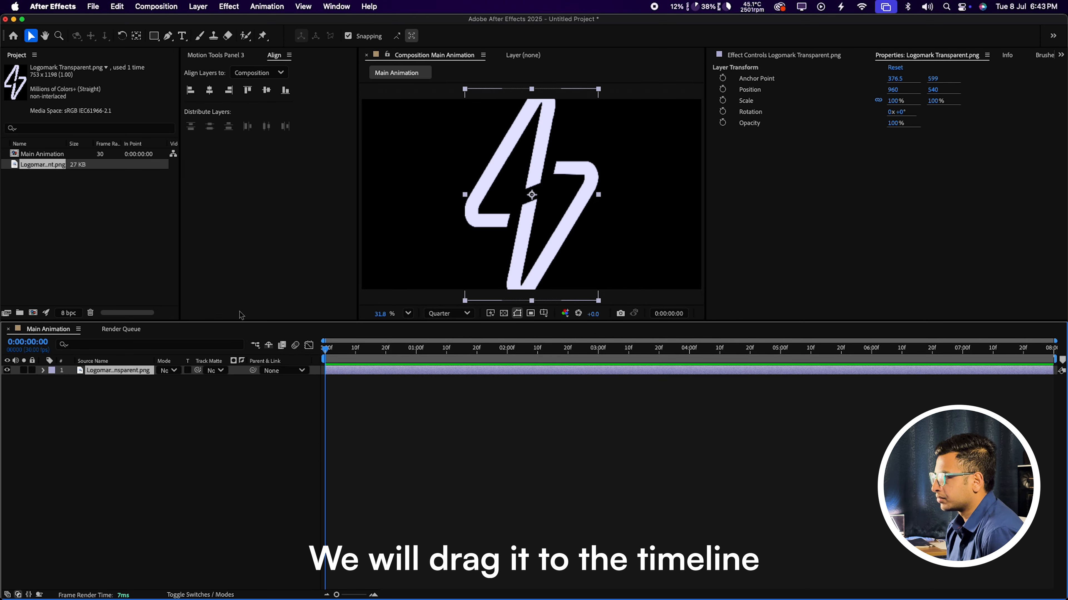
Step: Scale the logo layer down to 40%
{"action": "key", "text": "s"}
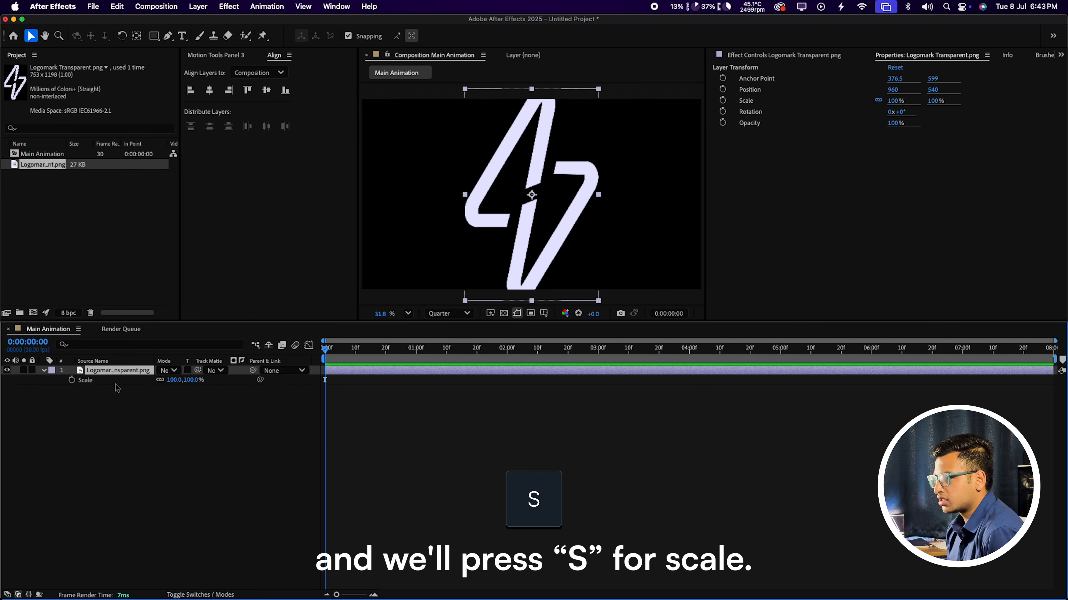
{"action": "left_click_drag", "start_coordinate": [174, 385], "coordinate": [133, 376]}
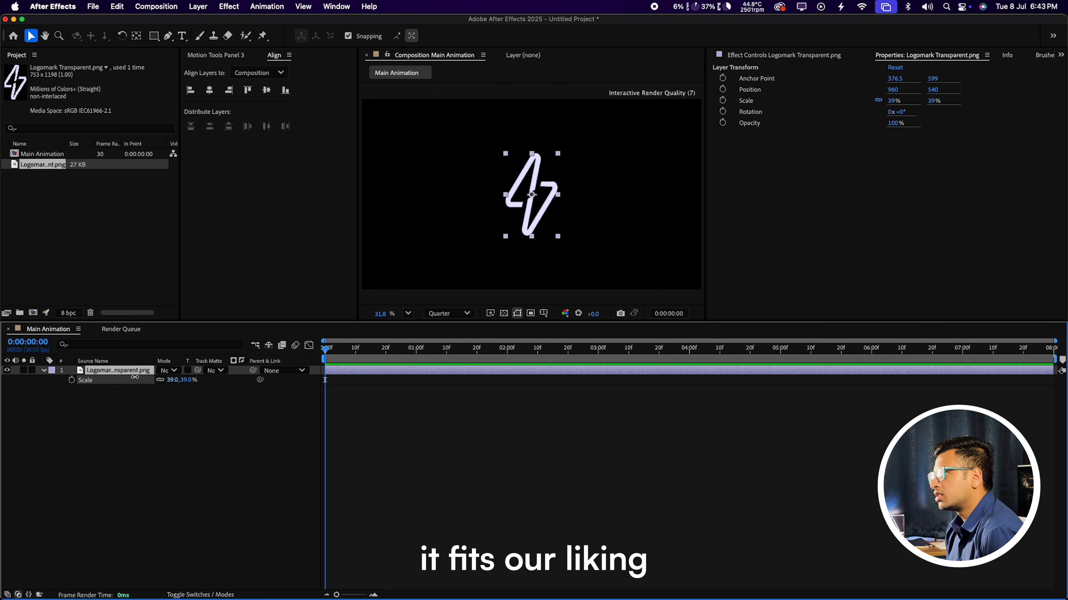
{"action": "left_click", "coordinate": [175, 380]}
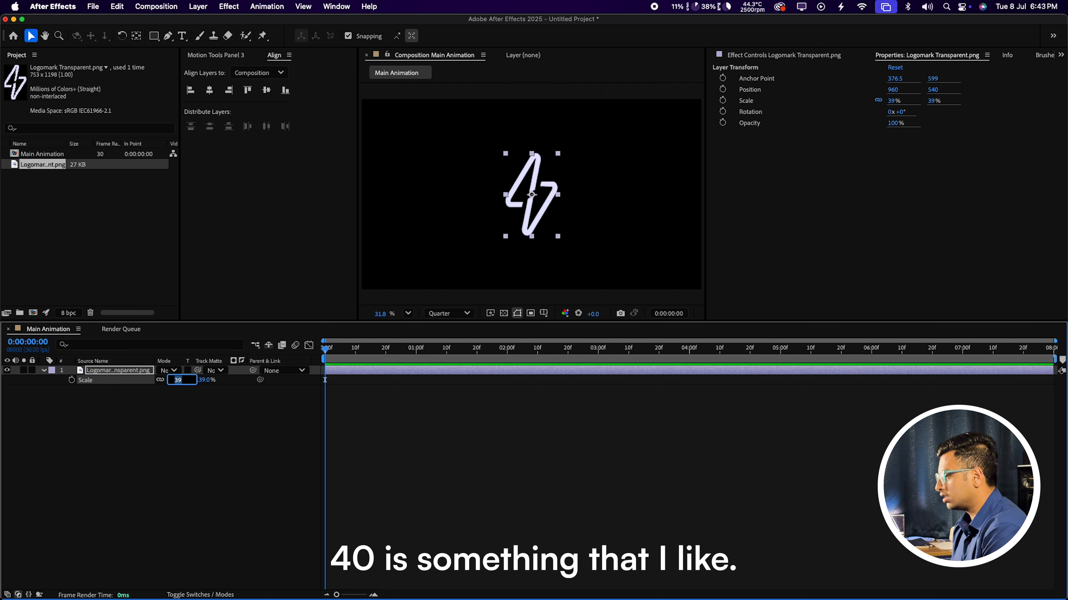
{"action": "type", "text": "40"}
{"action": "key", "text": "Return"}
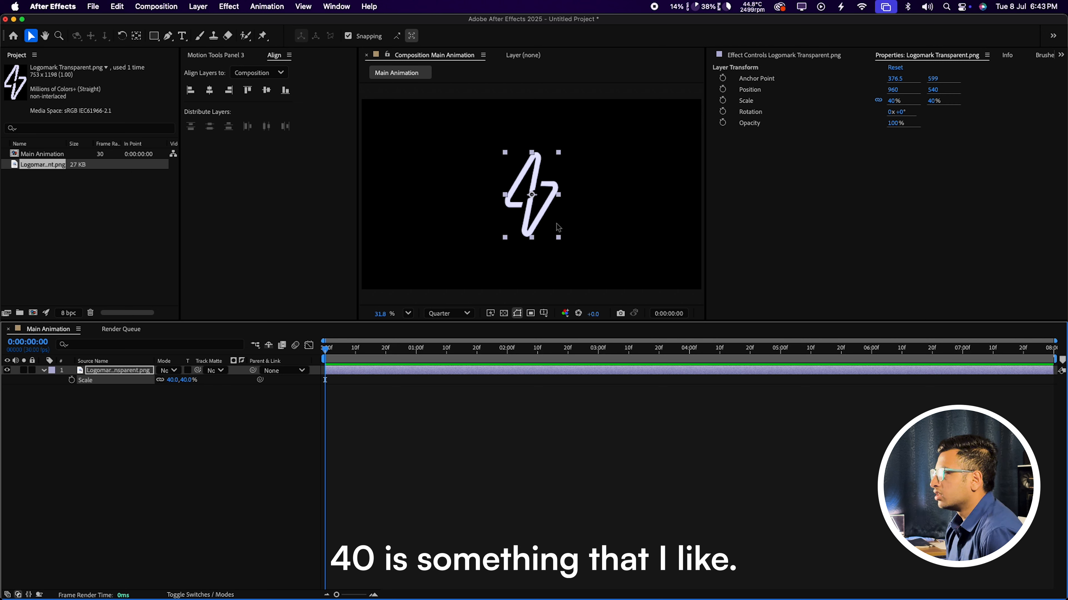
{"action": "left_click", "coordinate": [764, 239]}
{"action": "left_click", "coordinate": [298, 277]}
{"action": "left_click", "coordinate": [230, 409]}
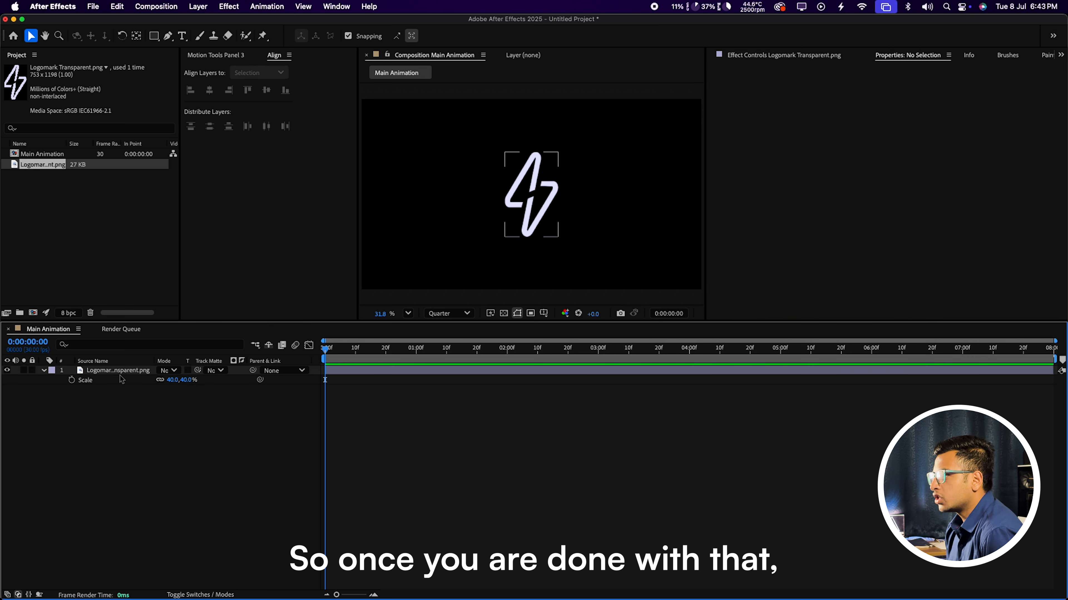
{"action": "left_click", "coordinate": [120, 371]}
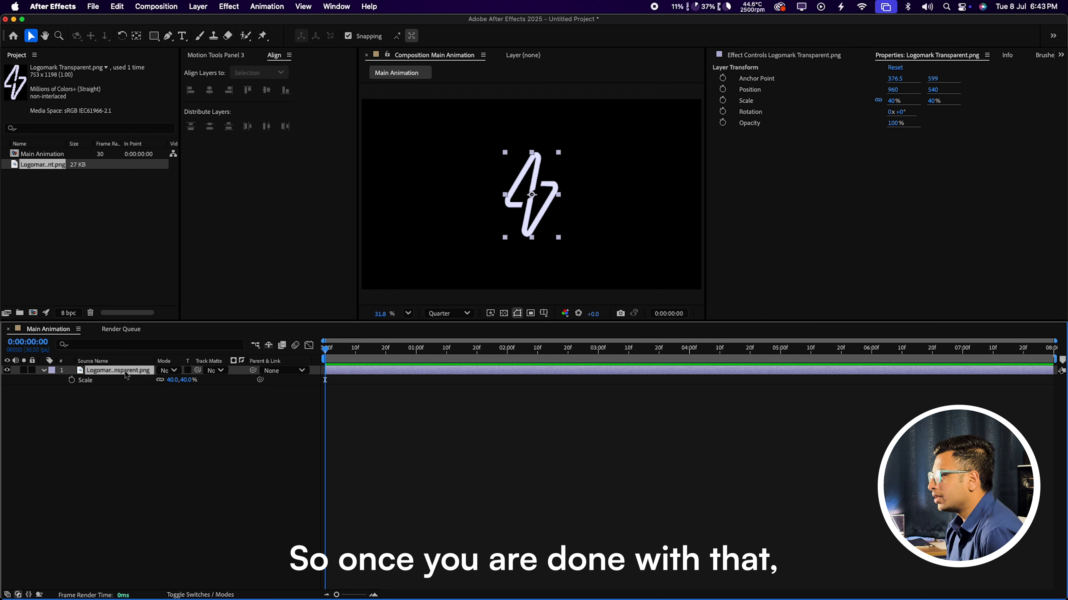
Step: Pre-compose the logo layer into a comp named 'Logo' using Move all attributes
{"action": "right_click", "coordinate": [110, 373]}
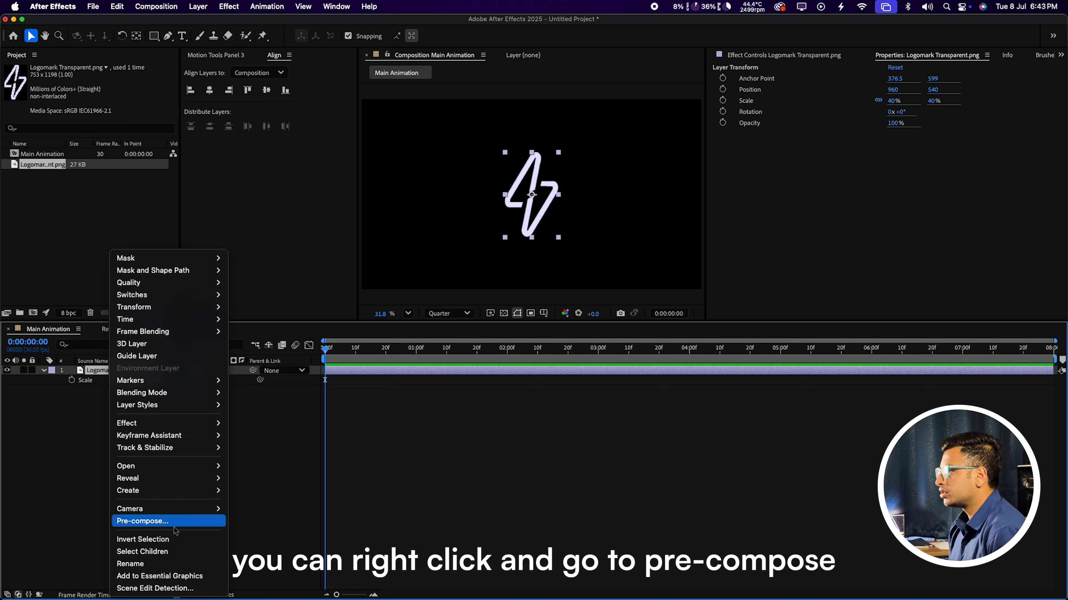
{"action": "left_click", "coordinate": [168, 521]}
{"action": "type", "text": "Logo"}
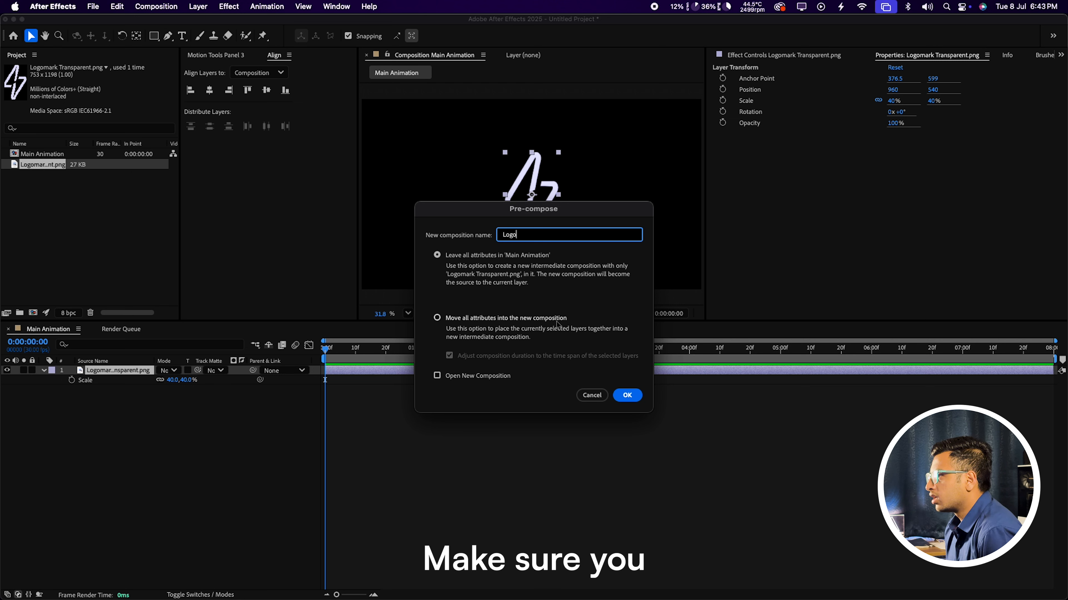
{"action": "left_click", "coordinate": [437, 319]}
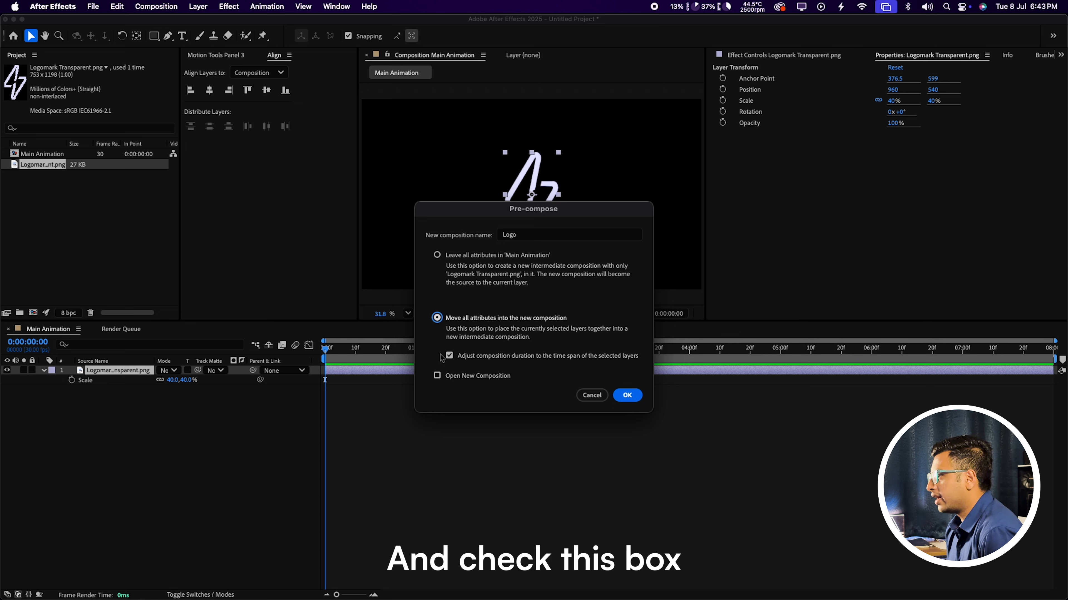
{"action": "left_click", "coordinate": [627, 396]}
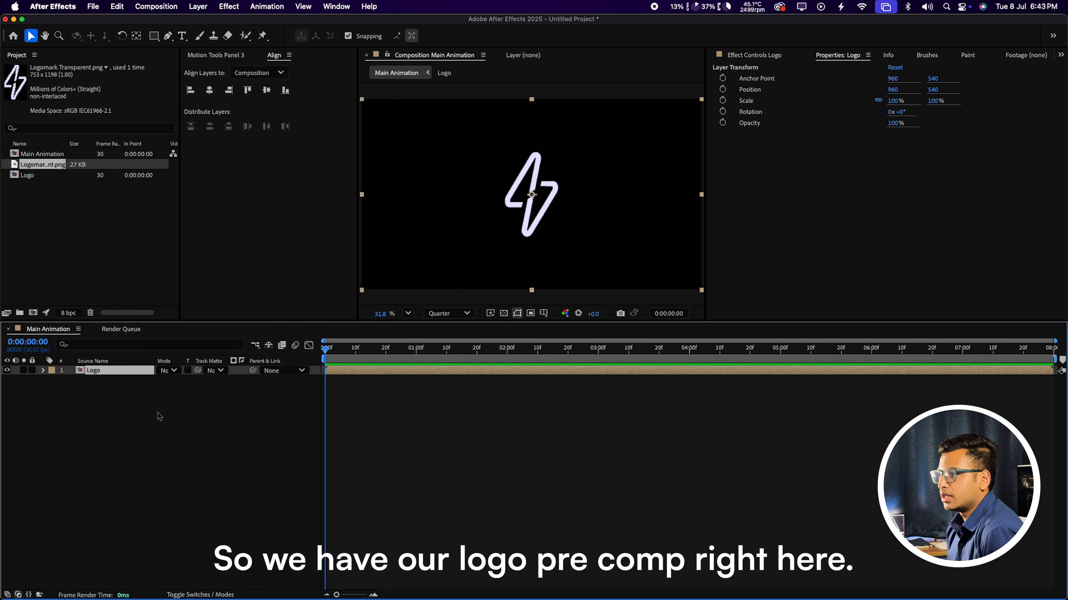
Step: Auto-trace the Logo layer, checking the traced outlines in the preview before applying
{"action": "left_click", "coordinate": [117, 378]}
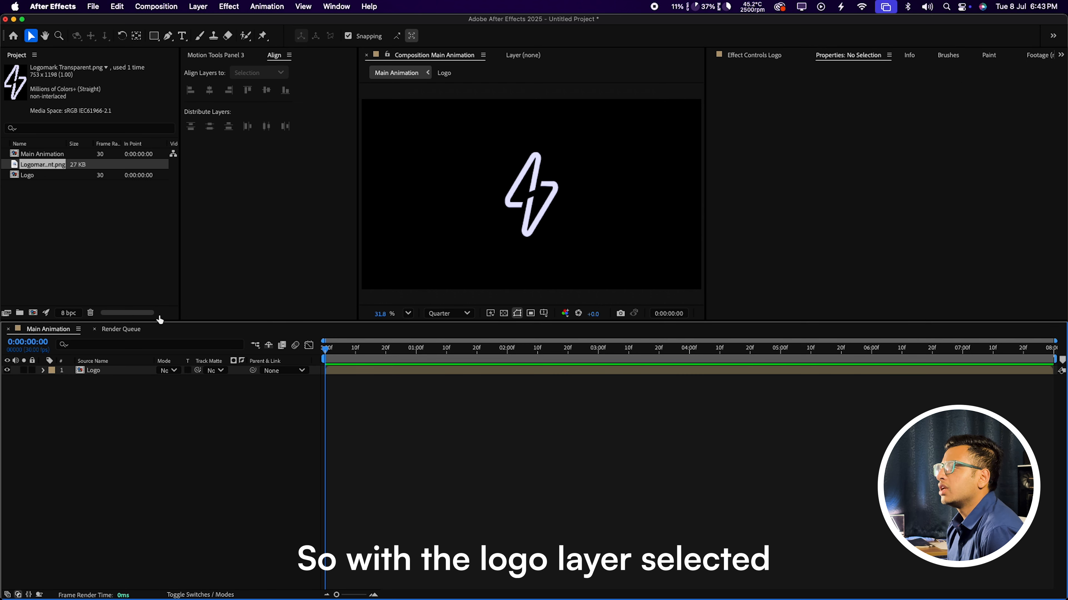
{"action": "left_click", "coordinate": [110, 374]}
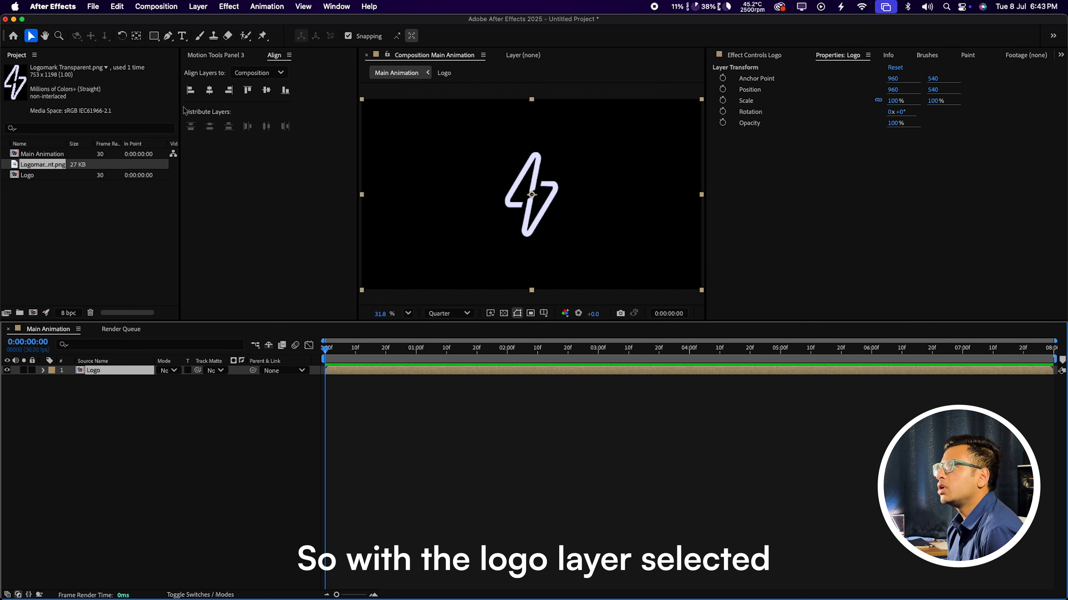
{"action": "left_click", "coordinate": [201, 8]}
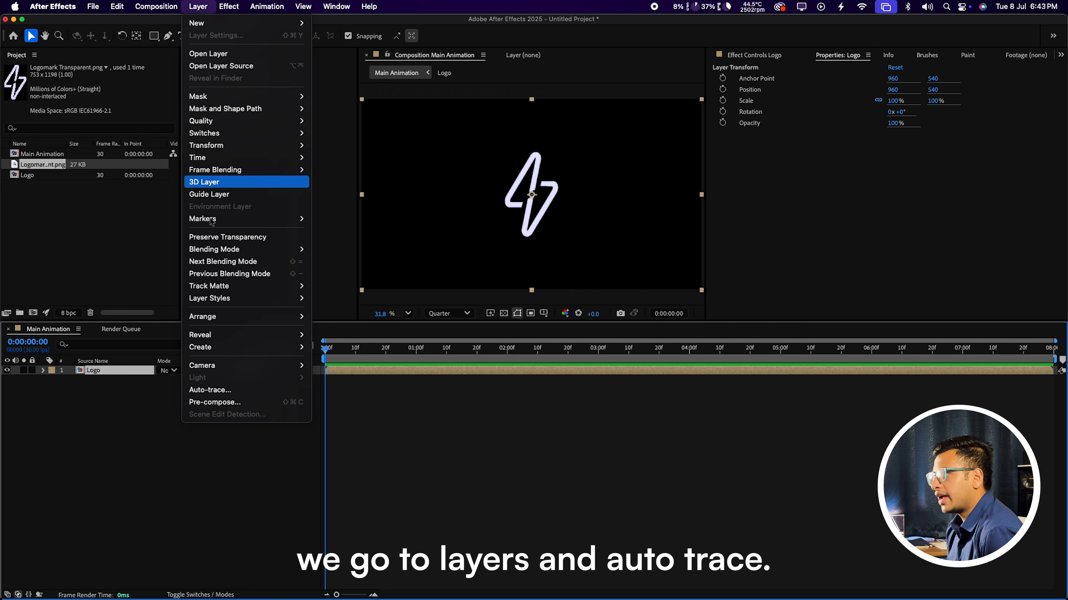
{"action": "left_click", "coordinate": [232, 391]}
{"action": "mouse_move", "coordinate": [542, 201]}
{"action": "left_mouse_down"}
{"action": "mouse_move", "coordinate": [290, 214]}
{"action": "mouse_move", "coordinate": [232, 170]}
{"action": "left_mouse_up"}
{"action": "left_click", "coordinate": [134, 368]}
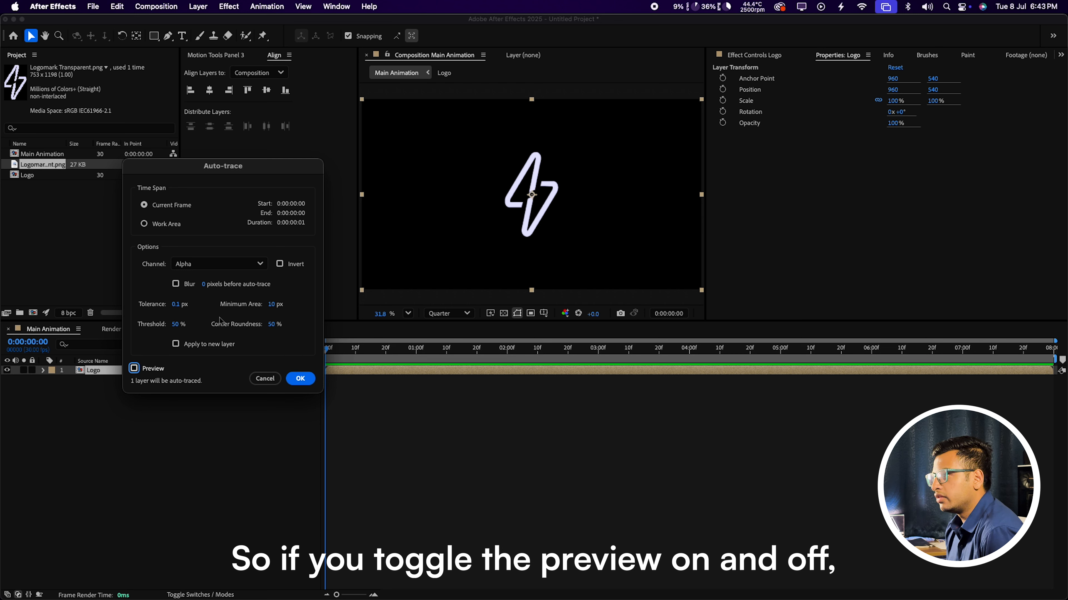
{"action": "left_click", "coordinate": [133, 372]}
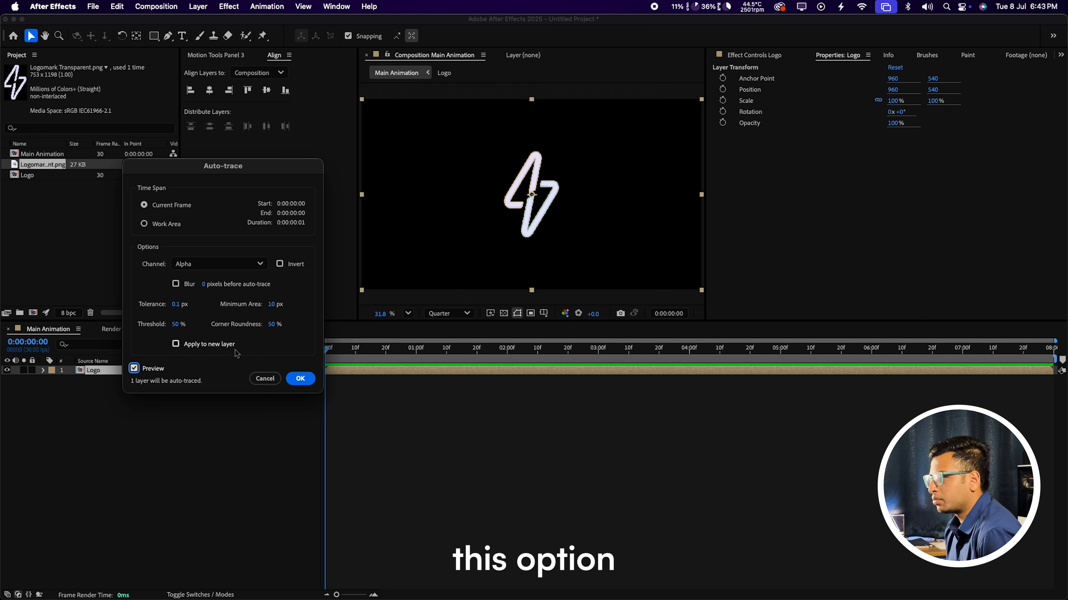
{"action": "left_click", "coordinate": [300, 378]}
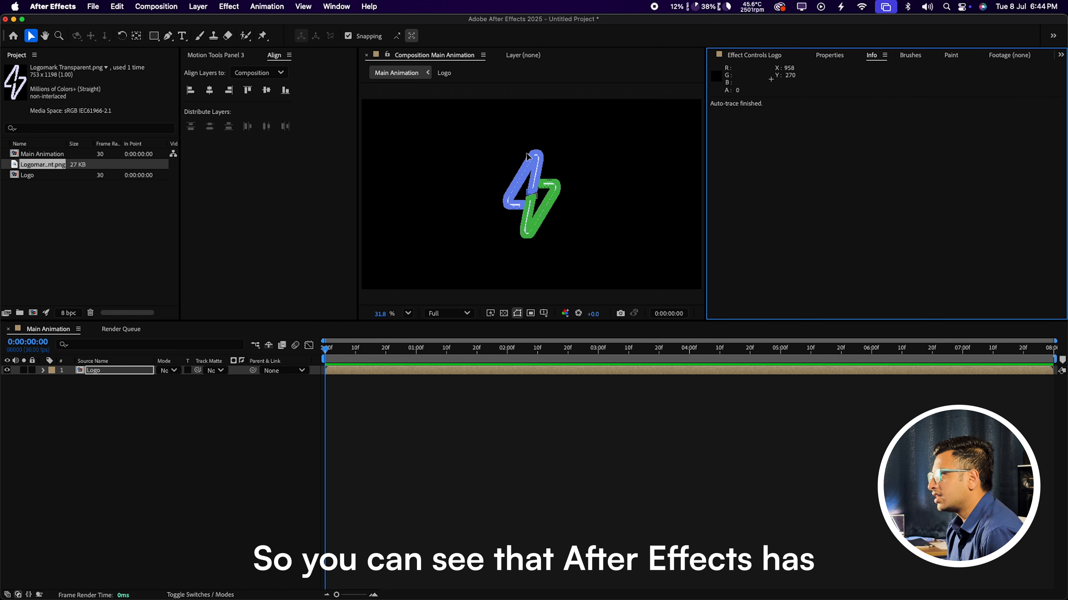
Step: Fit the composition in the viewer and apply the Saber effect to the Logo layer
{"action": "scroll", "coordinate": [550, 176], "scroll_direction": "up", "scroll_amount": 4}
{"action": "scroll", "coordinate": [556, 232], "scroll_direction": "down", "scroll_amount": 4}
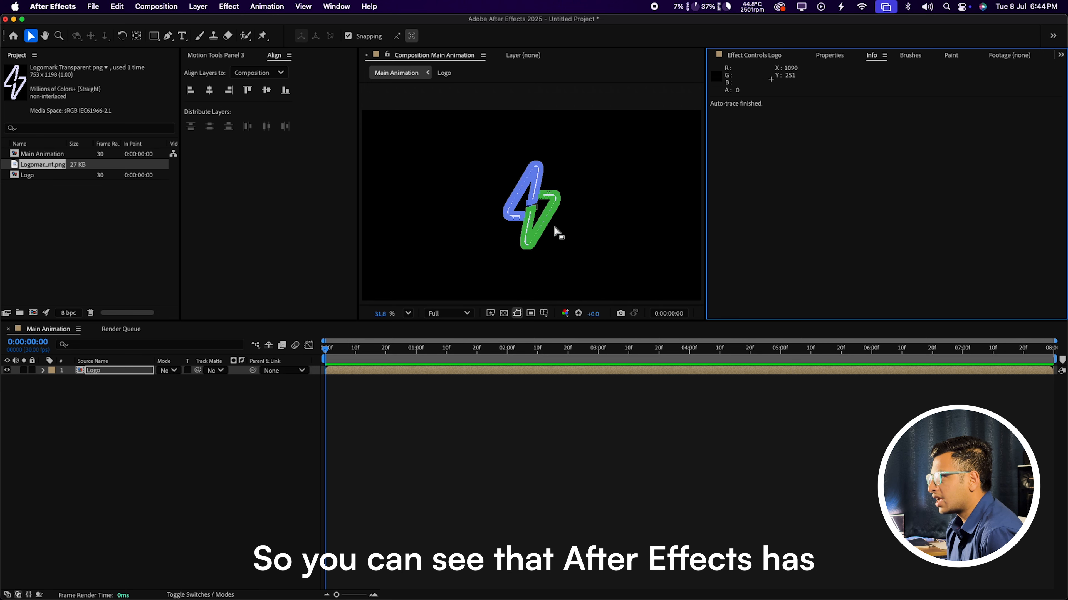
{"action": "left_click", "coordinate": [407, 314]}
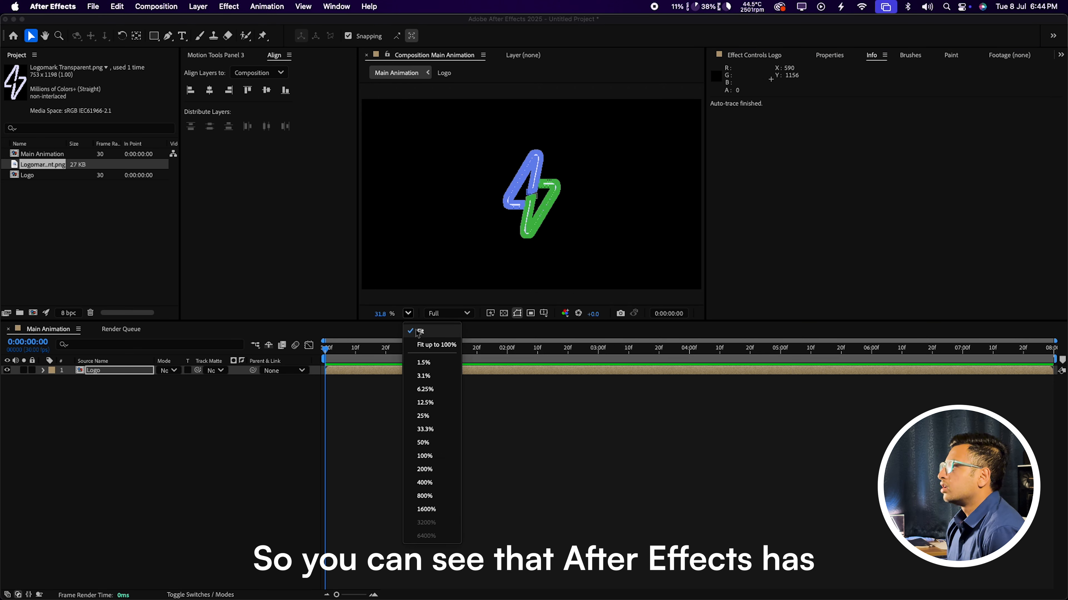
{"action": "left_click", "coordinate": [449, 329]}
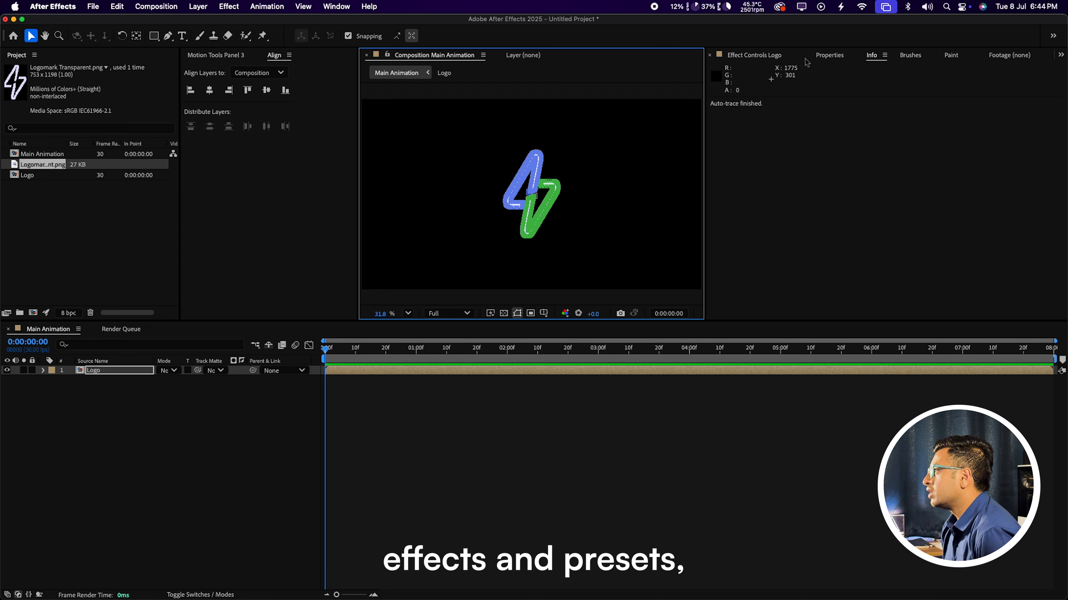
{"action": "key", "text": "super+5"}
{"action": "left_click", "coordinate": [786, 68]}
{"action": "type", "text": "saber"}
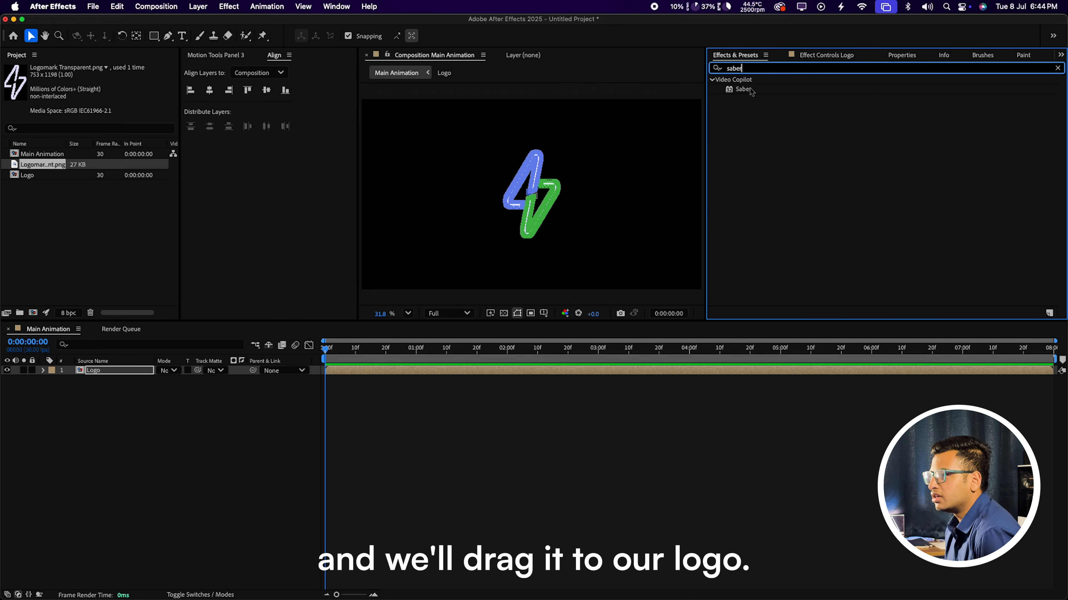
{"action": "left_click_drag", "start_coordinate": [742, 89], "coordinate": [110, 370]}
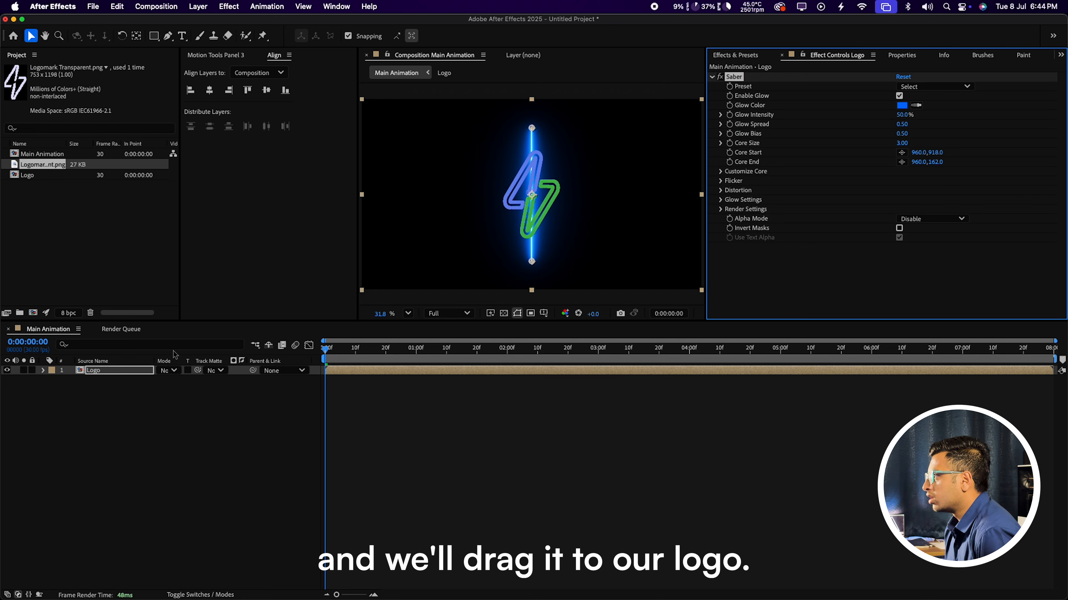
Step: Set Saber's Core Type to Layer Masks so the glow follows the logo outlines
{"action": "left_click", "coordinate": [720, 173]}
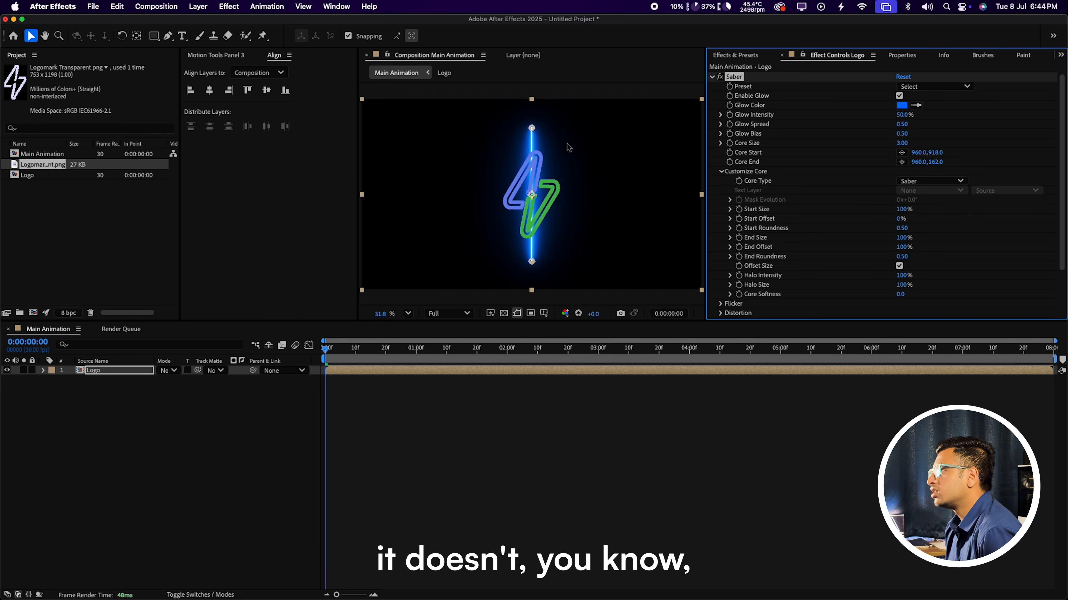
{"action": "left_click", "coordinate": [626, 81]}
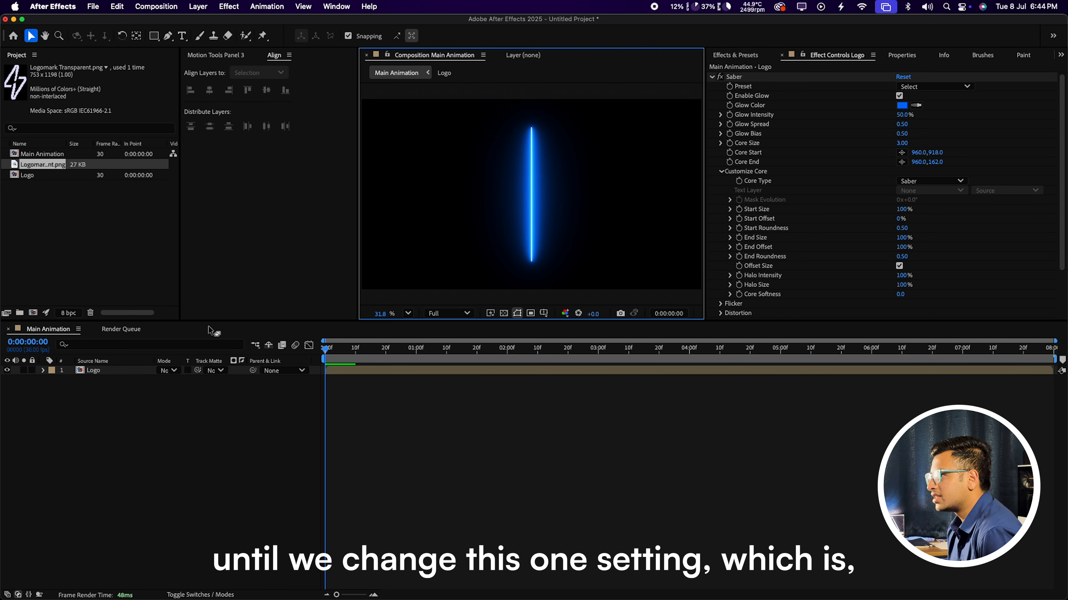
{"action": "left_click", "coordinate": [109, 385]}
{"action": "left_click", "coordinate": [109, 371]}
{"action": "left_click", "coordinate": [931, 180]}
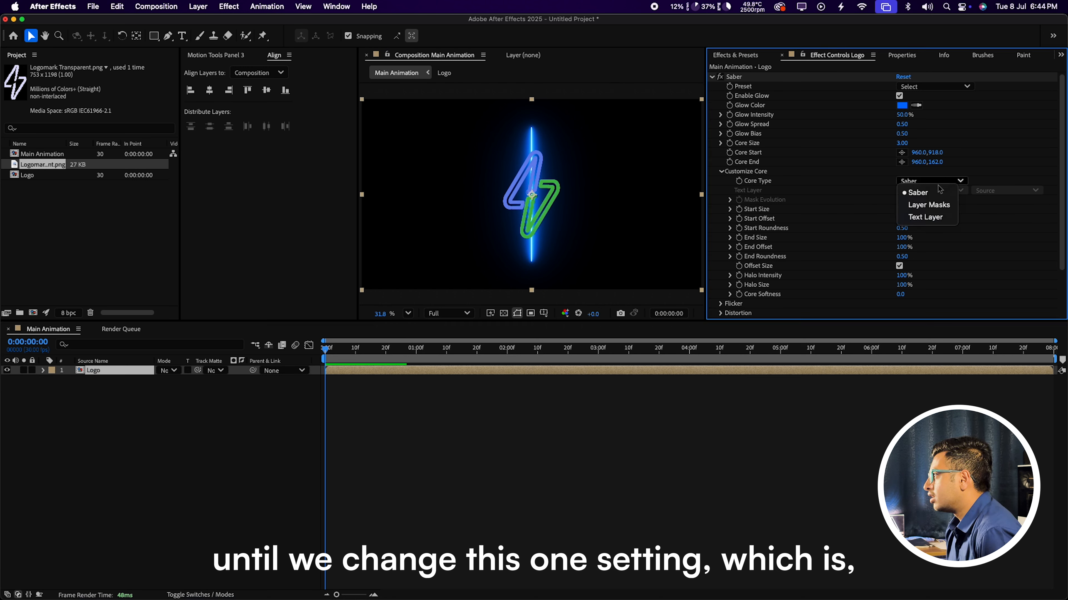
{"action": "left_click", "coordinate": [929, 206]}
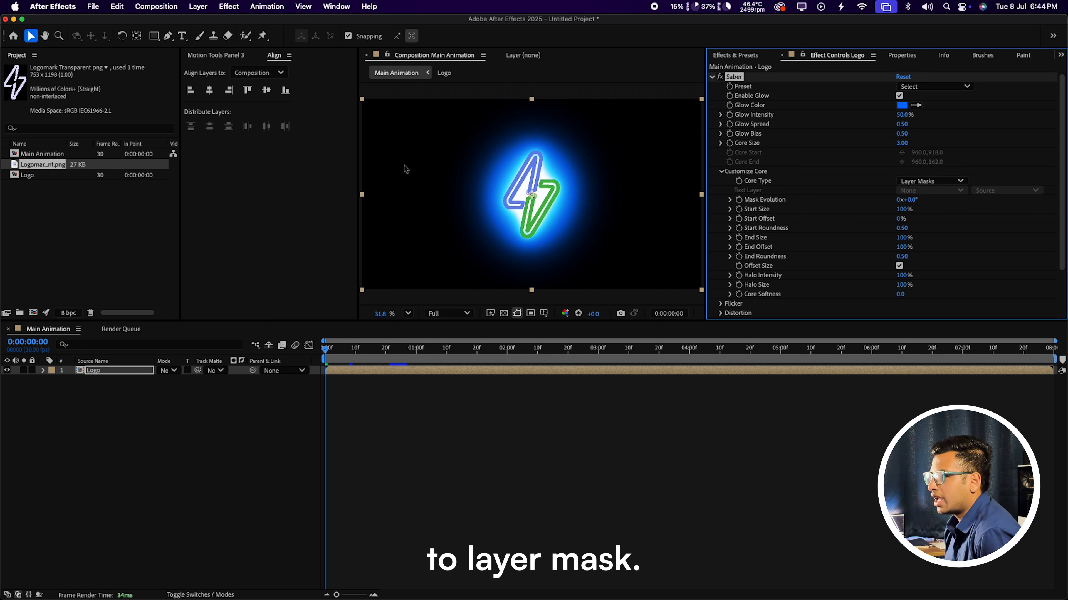
{"action": "left_click", "coordinate": [121, 411]}
{"action": "left_click", "coordinate": [118, 375]}
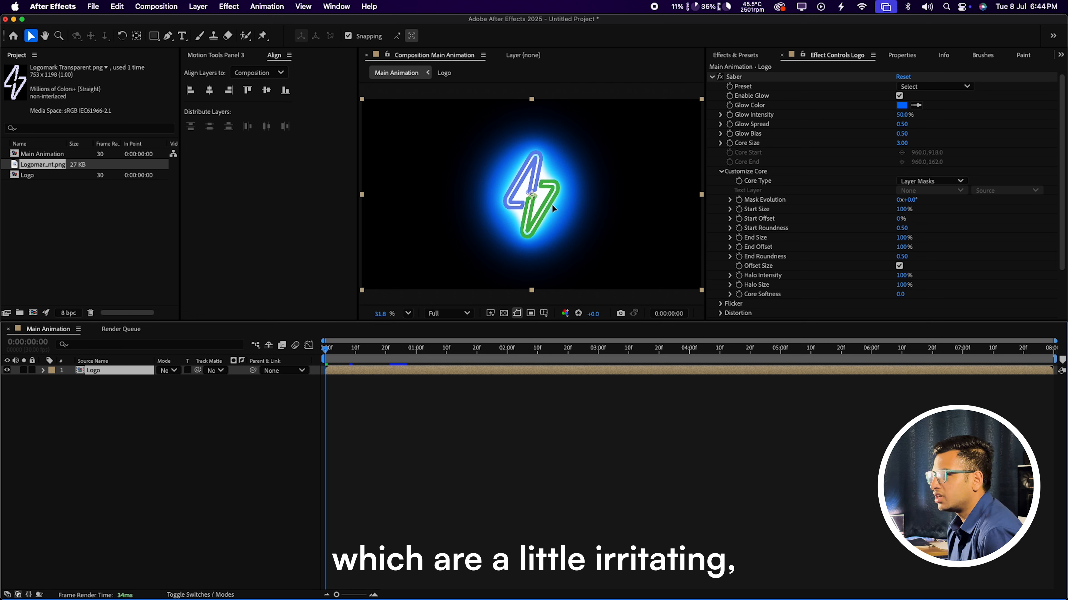
Step: Reveal the Logo layer's mask keyframes and delete the Mask Path keyframes on Mask 1 and Mask 2
{"action": "key", "text": "u"}
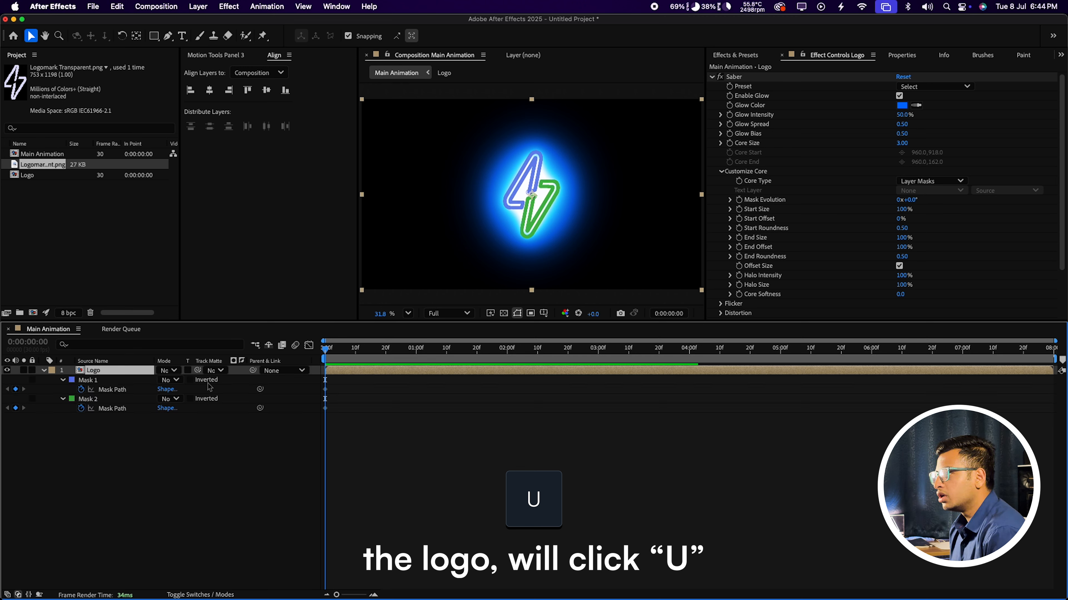
{"action": "left_click", "coordinate": [340, 396]}
{"action": "left_click", "coordinate": [343, 380]}
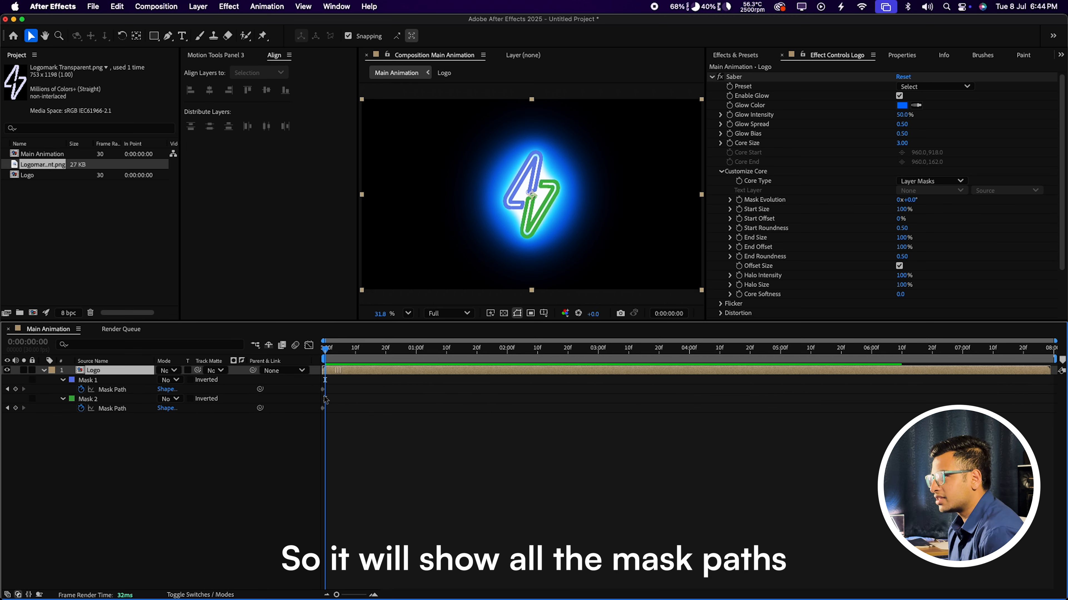
{"action": "left_click_drag", "start_coordinate": [353, 383], "coordinate": [243, 471]}
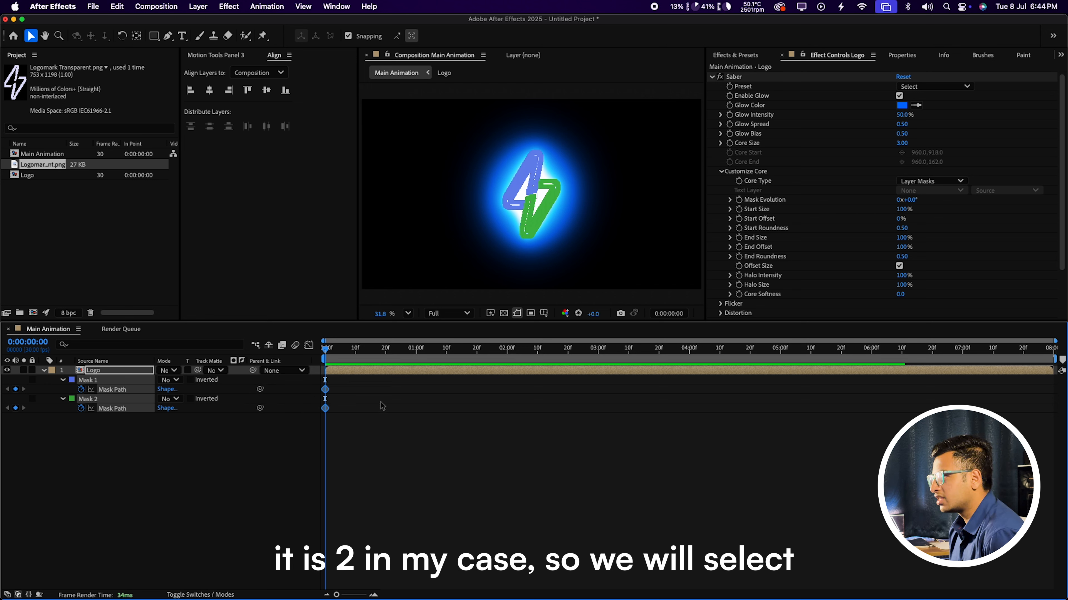
{"action": "left_click_drag", "start_coordinate": [351, 385], "coordinate": [305, 442]}
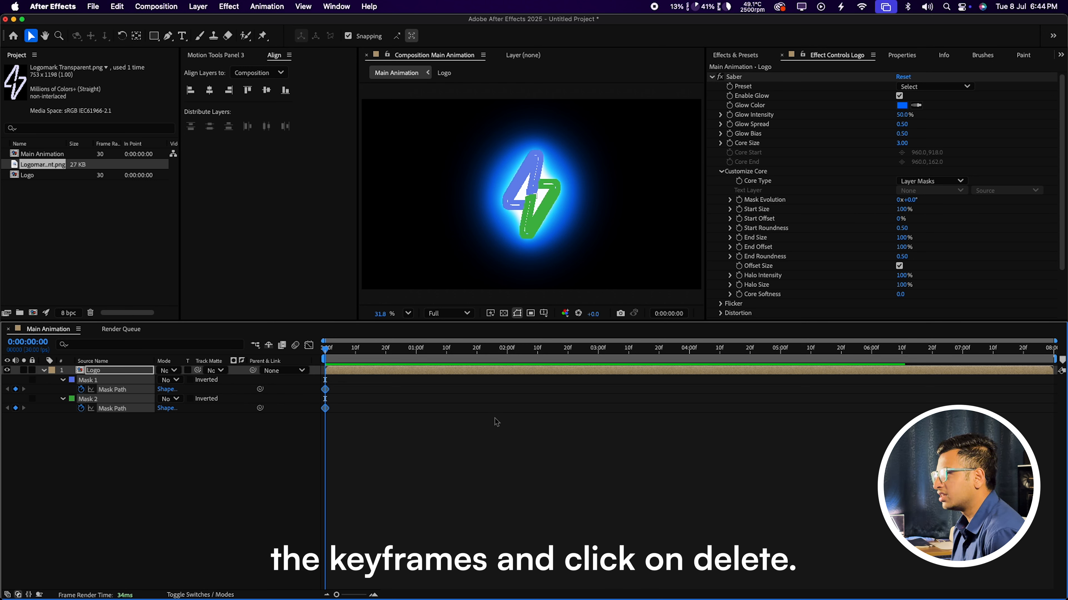
{"action": "key", "text": "Delete"}
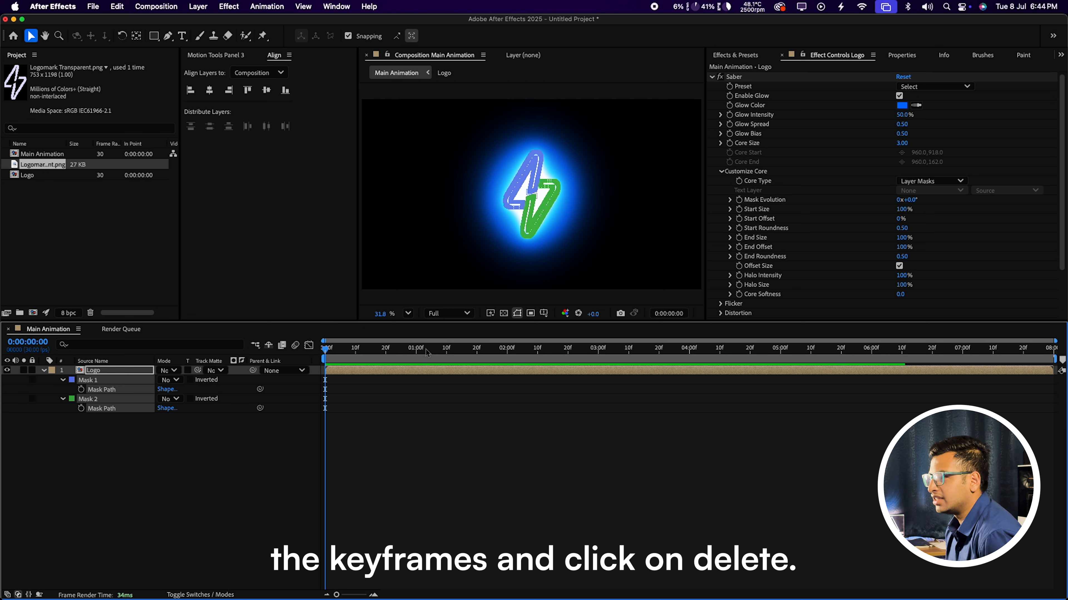
{"action": "left_click", "coordinate": [398, 411]}
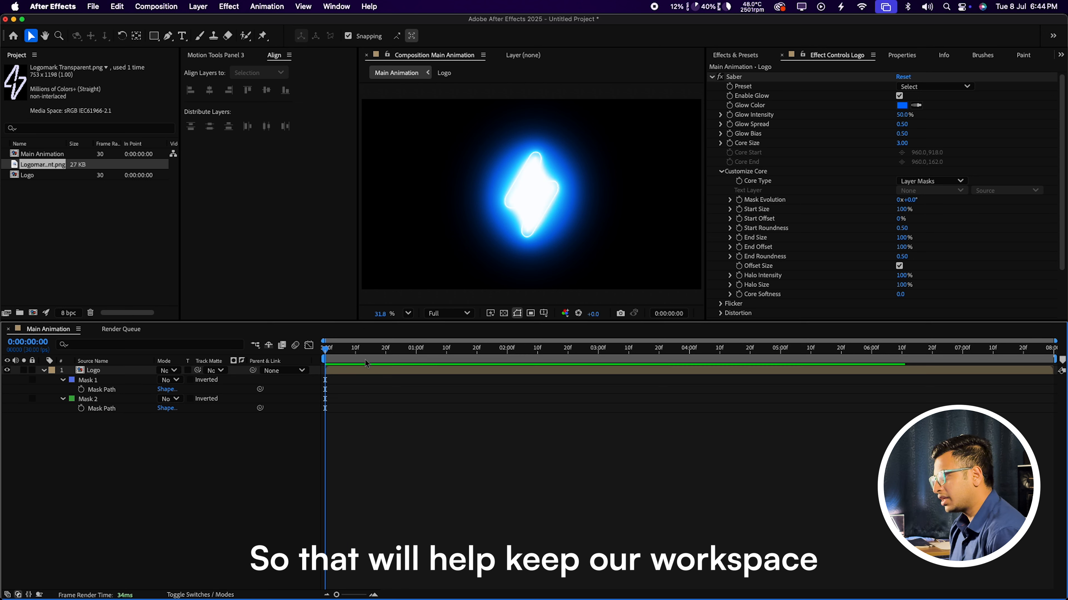
{"action": "left_click", "coordinate": [351, 373]}
Step: Set Saber Glow Intensity to 10%, Glow Spread to 0.30 and Glow Bias to 0.45
{"action": "key", "text": "u"}
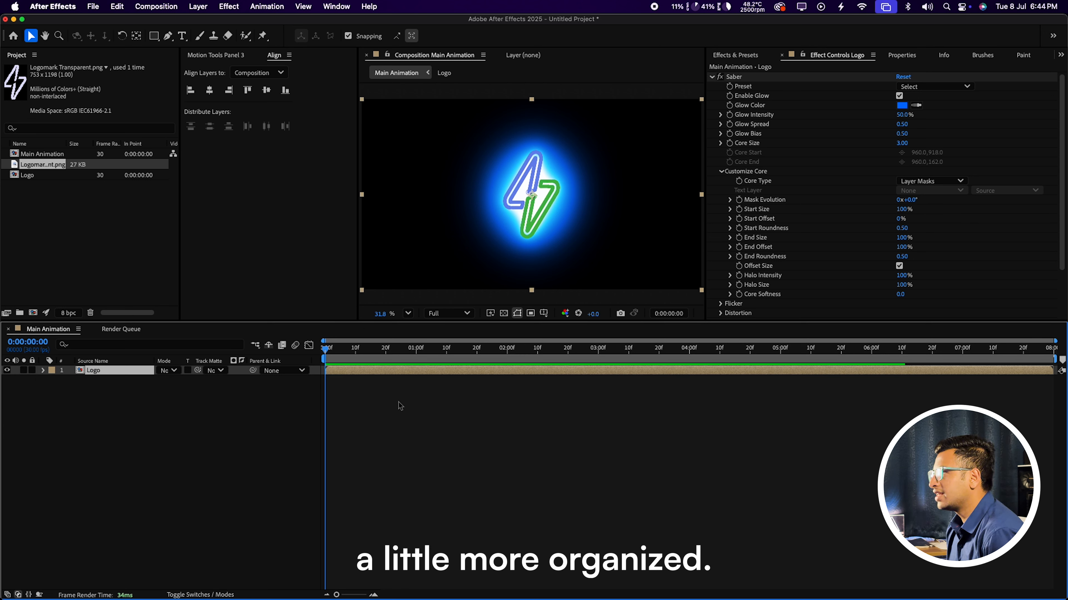
{"action": "left_click", "coordinate": [640, 99]}
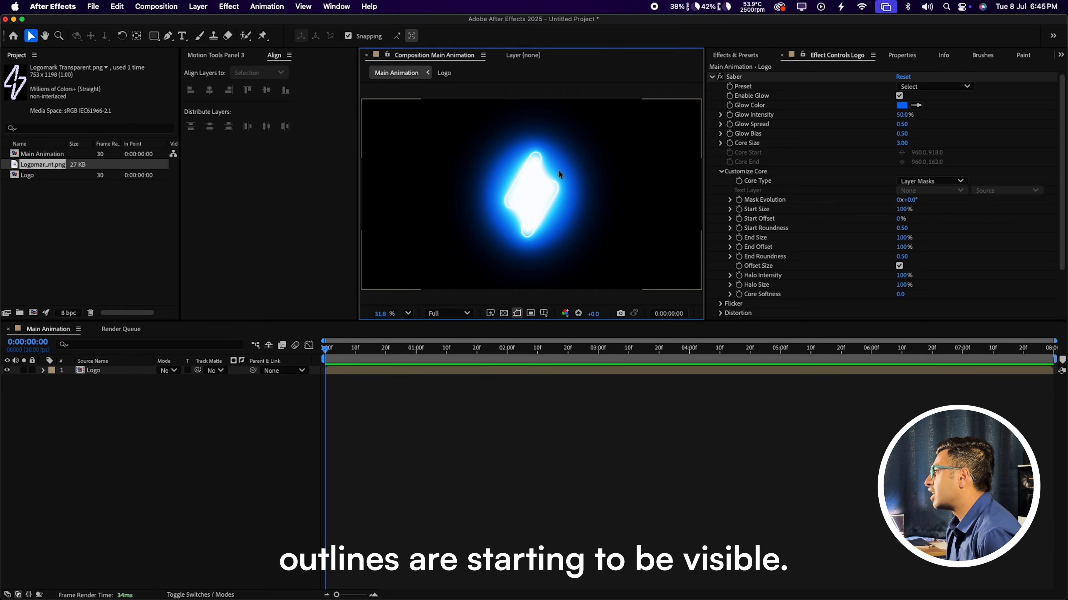
{"action": "left_click", "coordinate": [900, 115]}
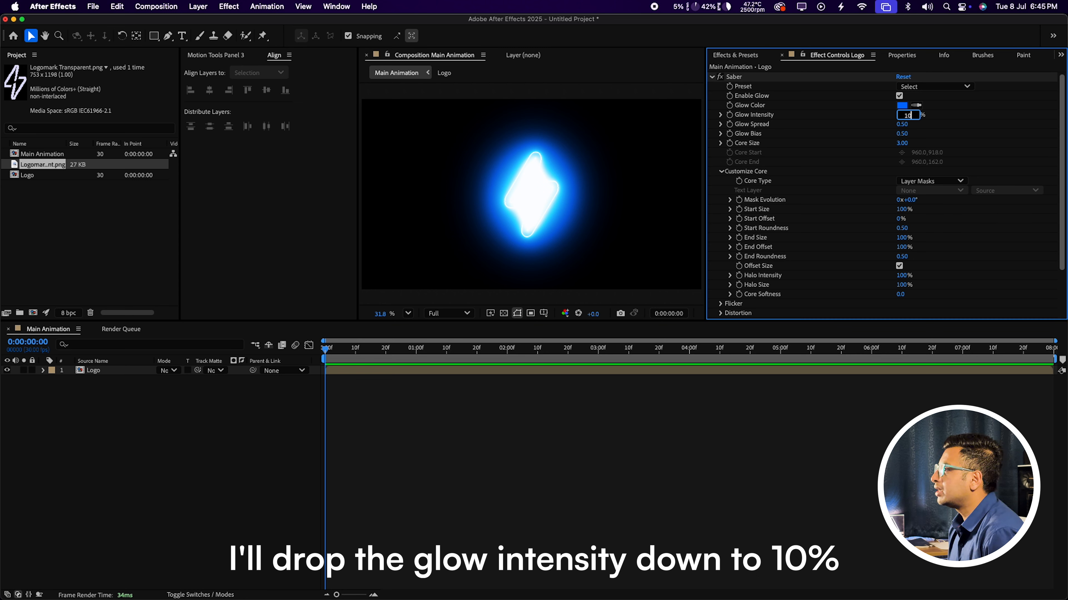
{"action": "key", "text": "Return"}
{"action": "left_click", "coordinate": [624, 174]}
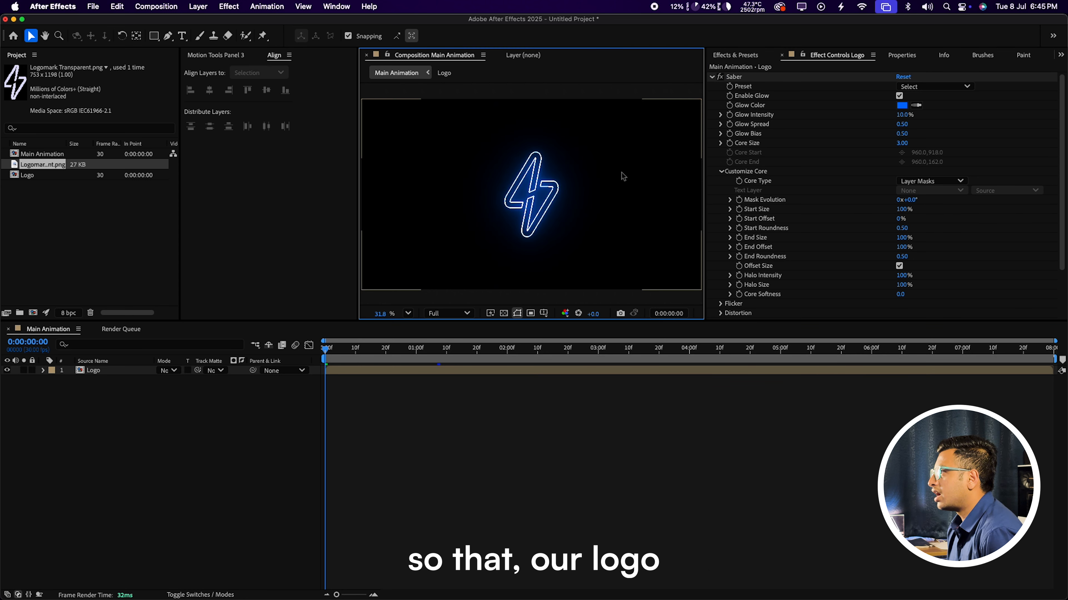
{"action": "left_click", "coordinate": [592, 301]}
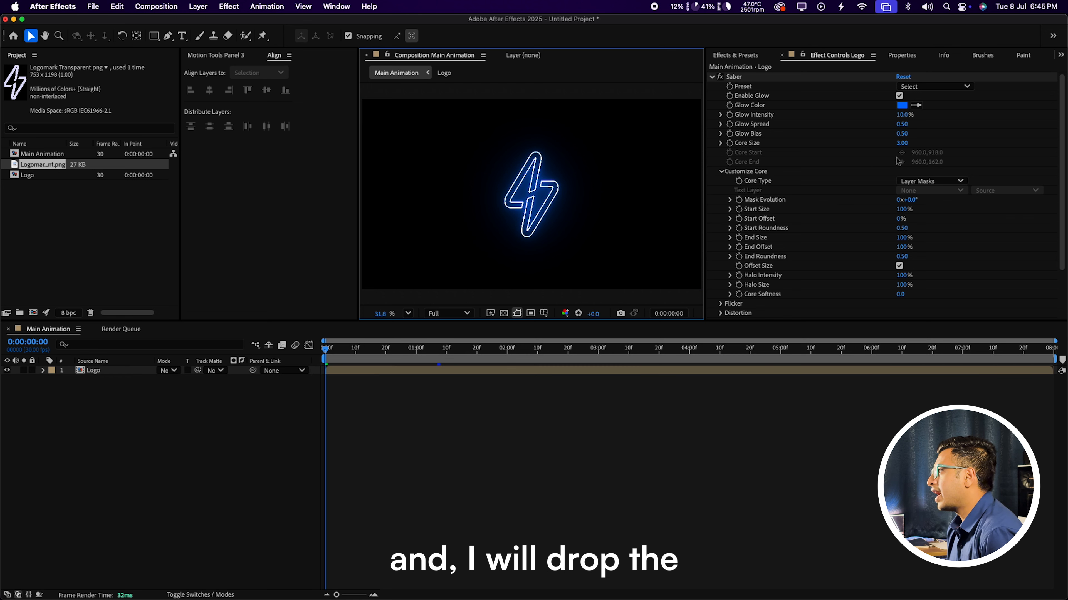
{"action": "left_click", "coordinate": [899, 124]}
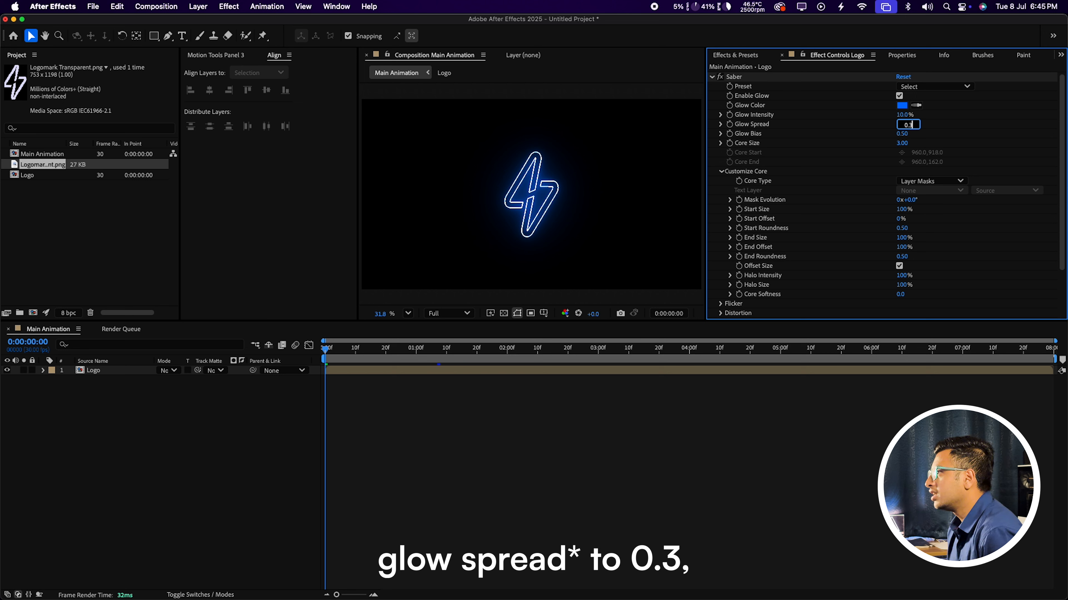
{"action": "key", "text": "Return"}
{"action": "left_click", "coordinate": [672, 93]}
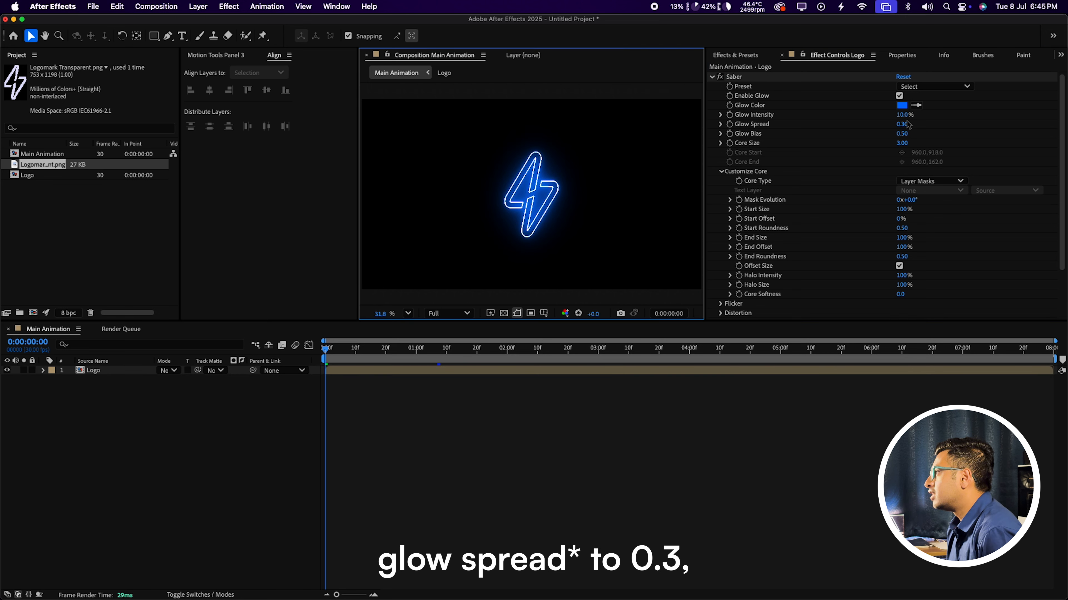
{"action": "left_click_drag", "start_coordinate": [904, 134], "coordinate": [928, 148]}
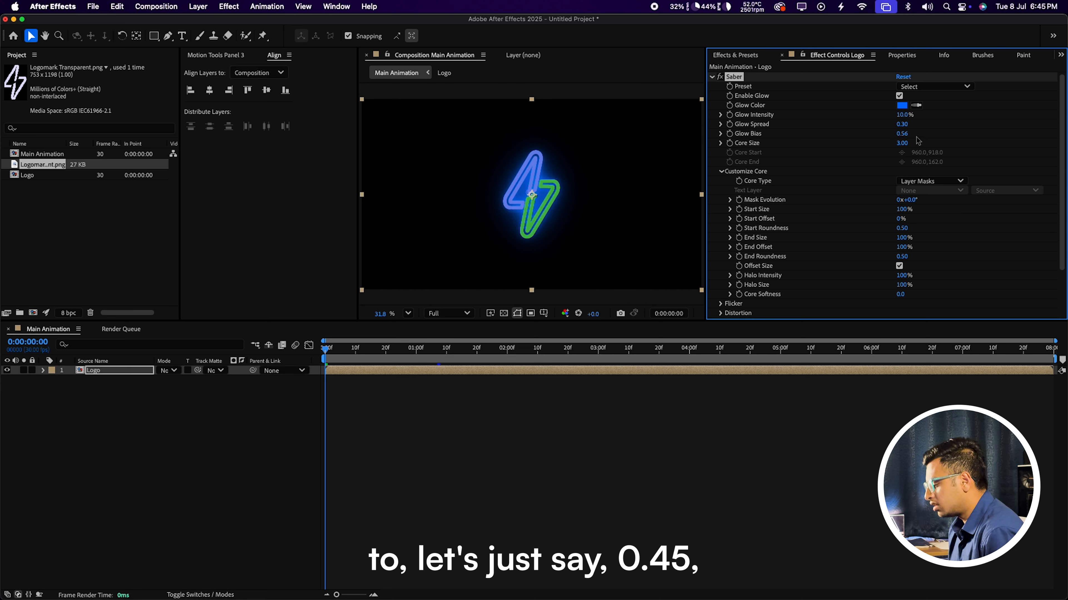
{"action": "left_click", "coordinate": [904, 135]}
{"action": "type", "text": "0"}
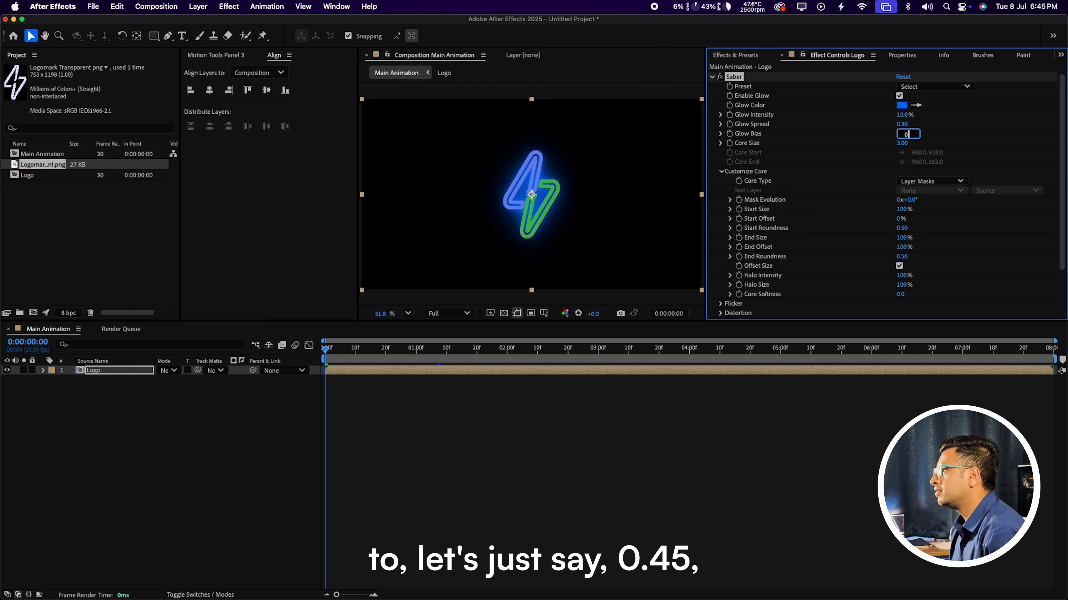
{"action": "key", "text": "Return"}
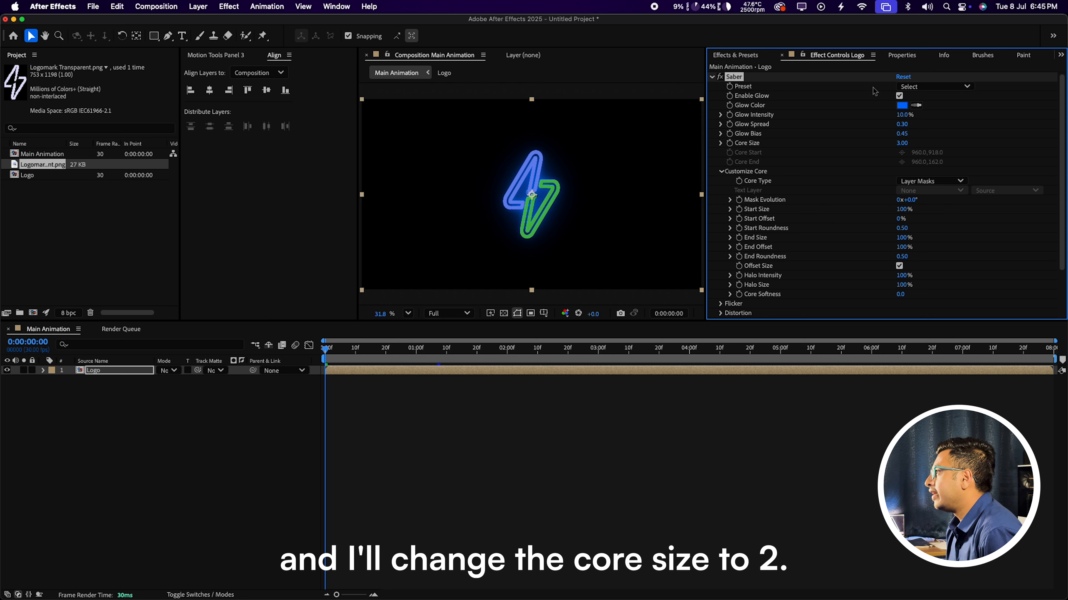
Step: Try Saber Core Size values of 2 and 5, settle on 3.5, then open the preset list
{"action": "left_click", "coordinate": [901, 143]}
{"action": "key", "text": "Return"}
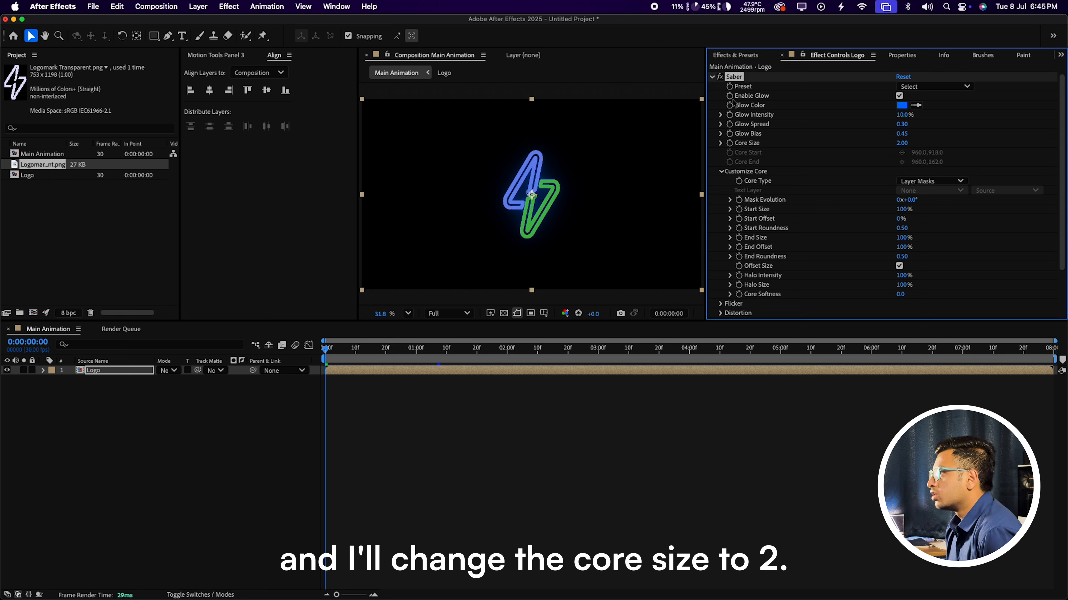
{"action": "left_click", "coordinate": [489, 216]}
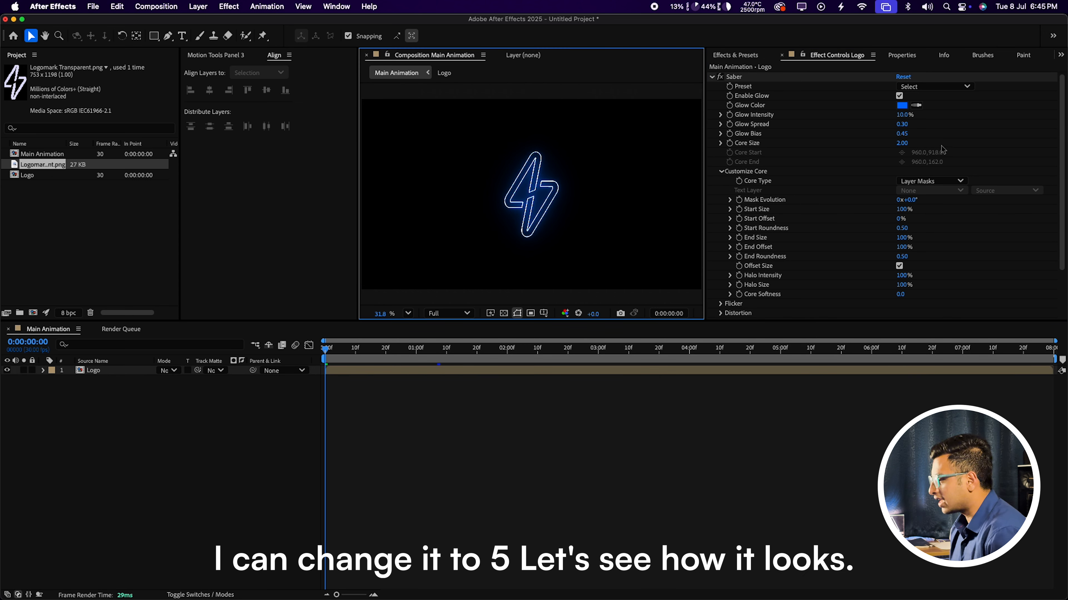
{"action": "left_click", "coordinate": [901, 143]}
{"action": "type", "text": "5"}
{"action": "left_click", "coordinate": [960, 78]}
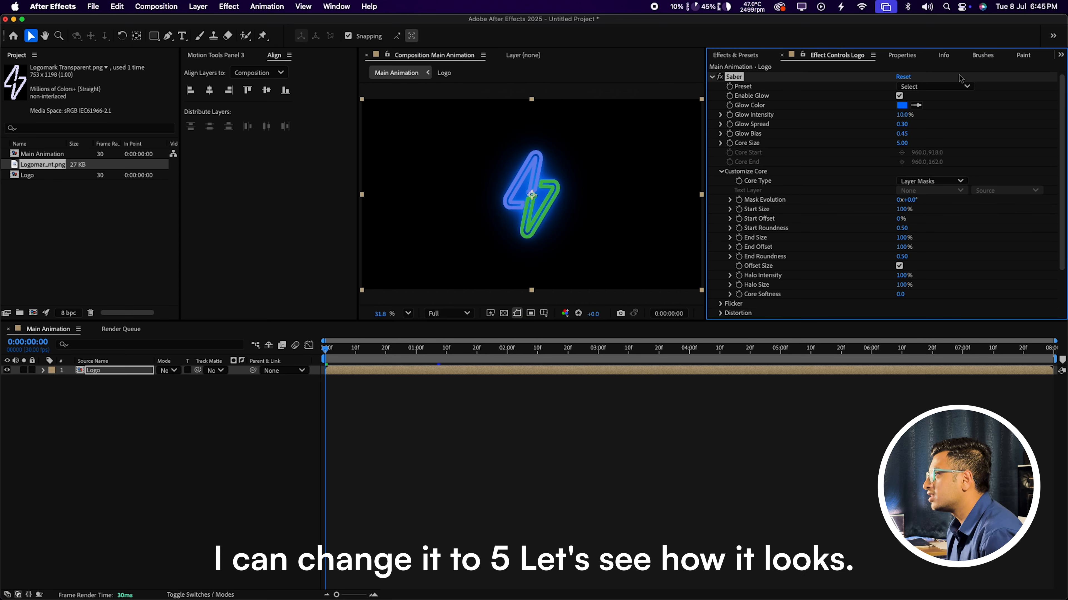
{"action": "left_click", "coordinate": [673, 97]}
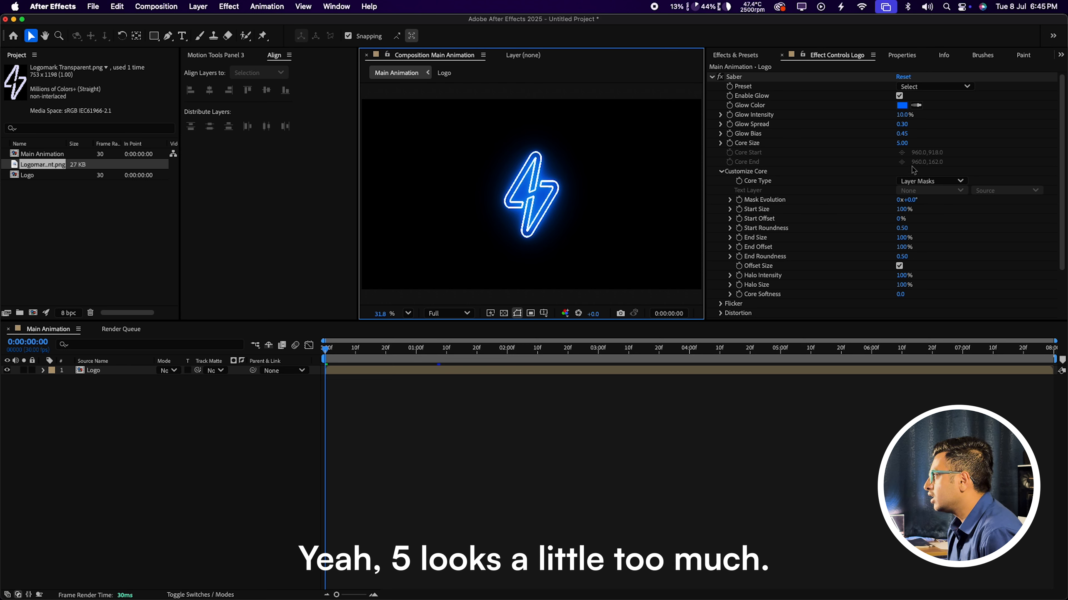
{"action": "left_click", "coordinate": [906, 143]}
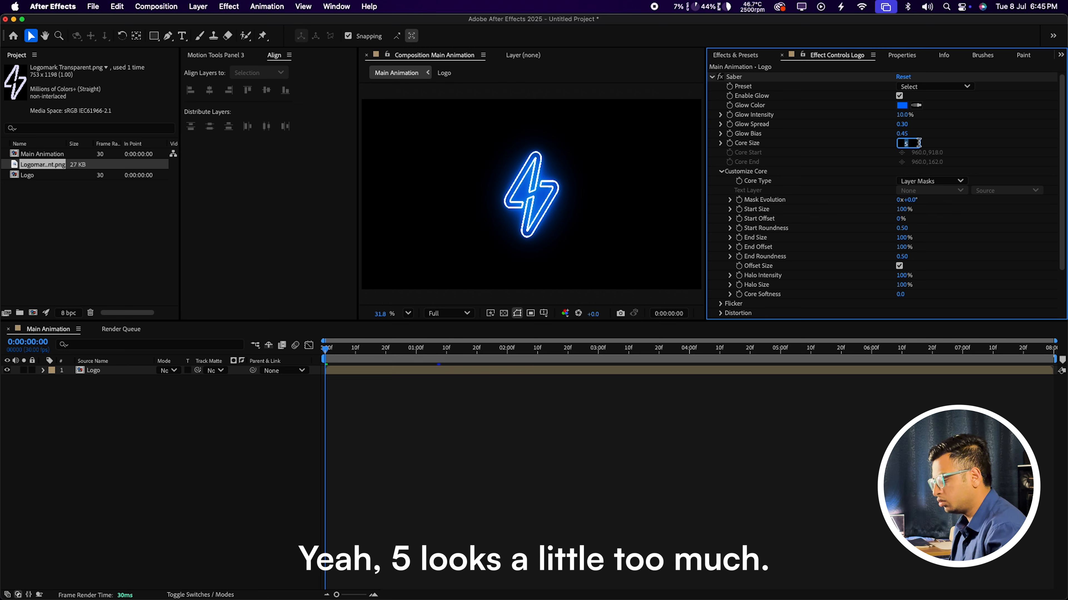
{"action": "type", "text": "3."}
{"action": "key", "text": "Return"}
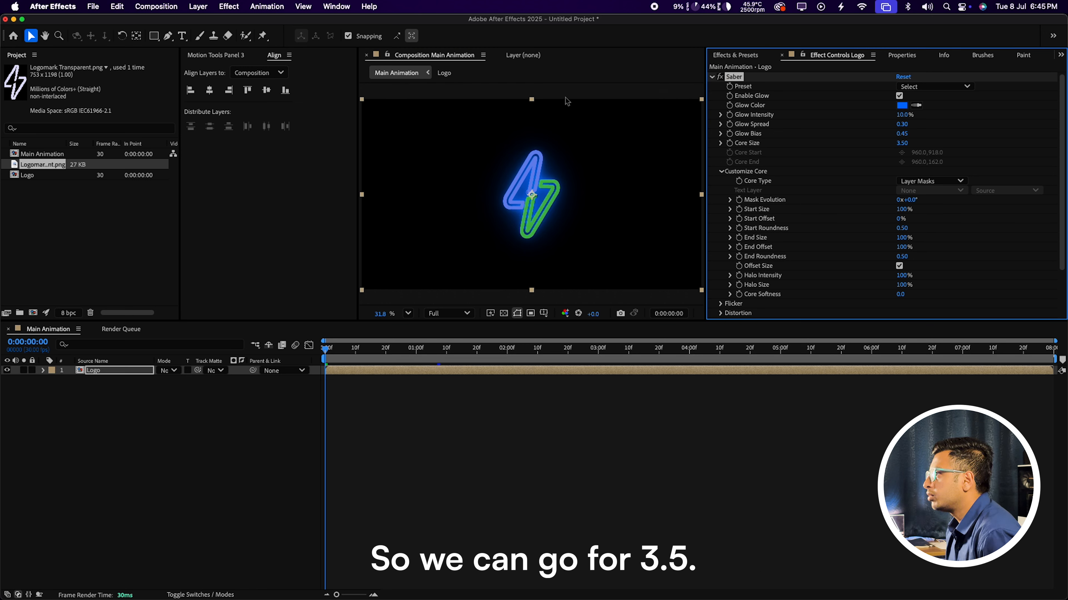
{"action": "left_click", "coordinate": [609, 89]}
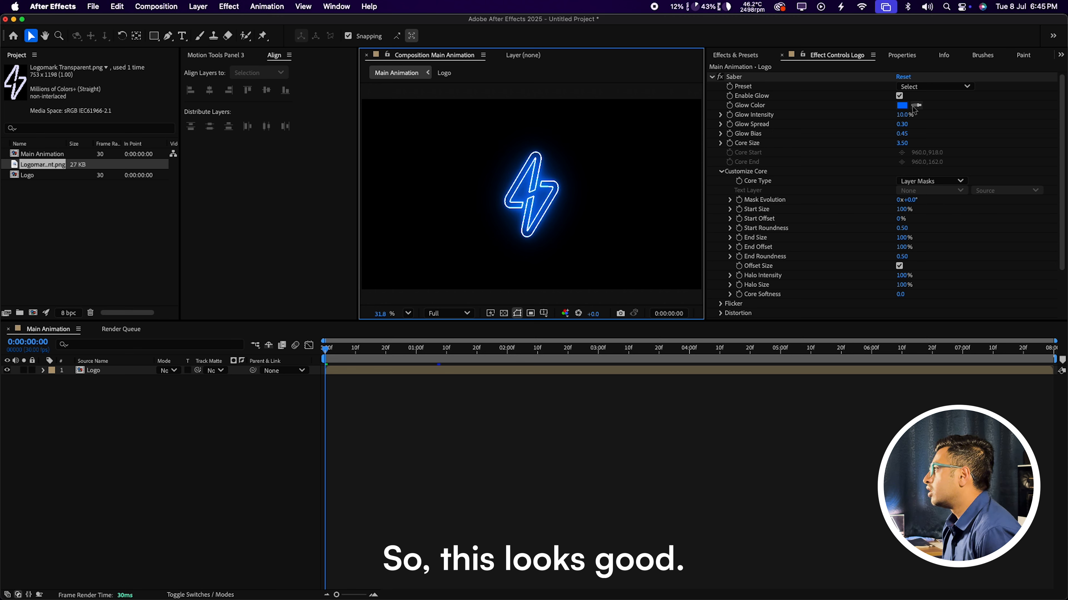
{"action": "left_click", "coordinate": [958, 87]}
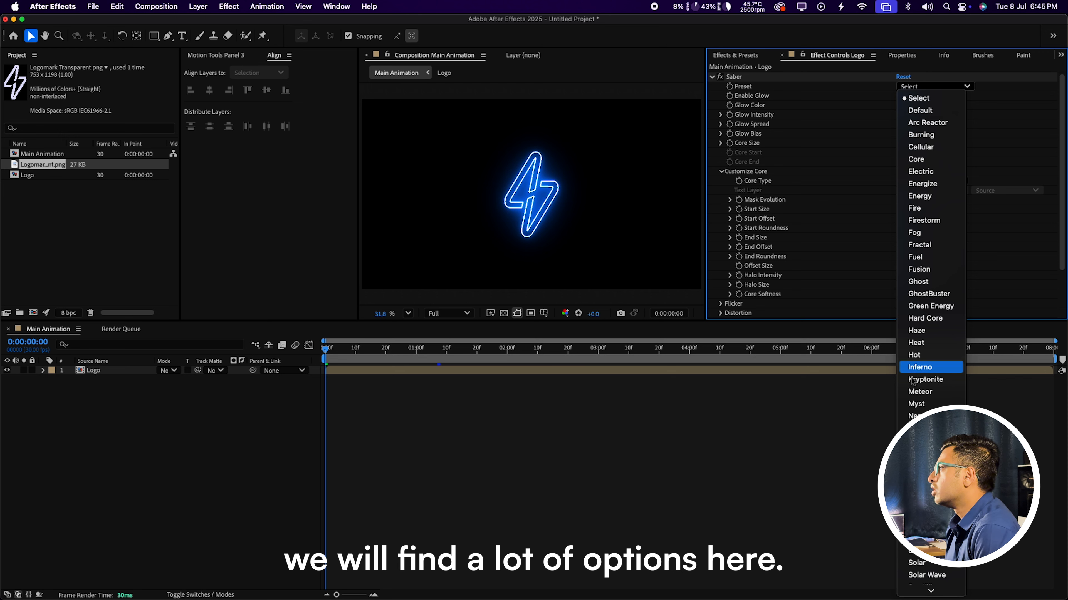
Step: Compare the Arc Reactor and Electric Saber presets, settling on Arc Reactor
{"action": "scroll", "coordinate": [920, 366], "scroll_direction": "down", "scroll_amount": 1}
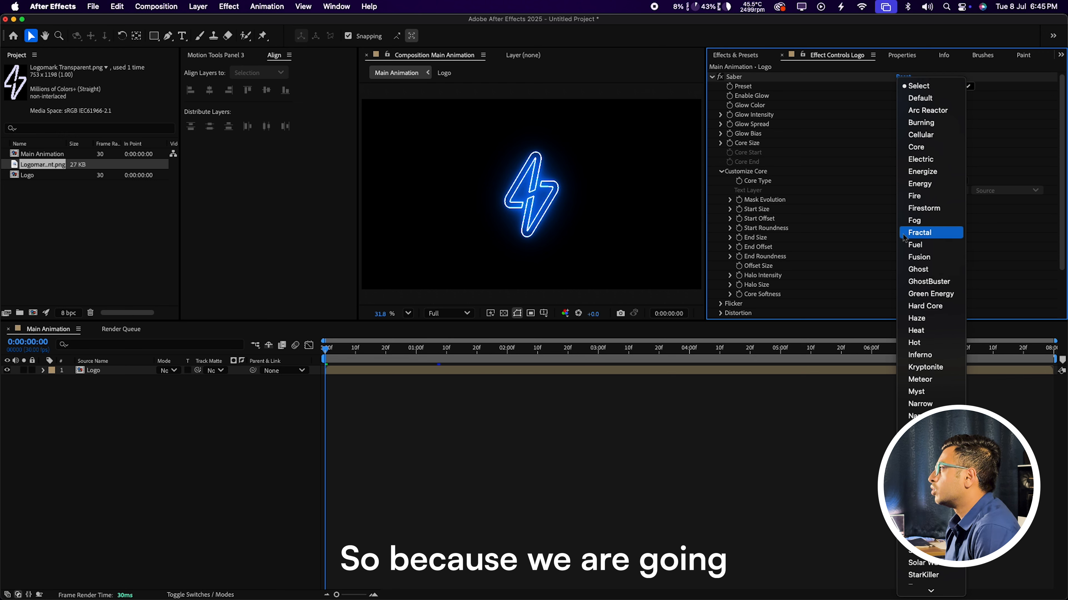
{"action": "left_click", "coordinate": [936, 112]}
{"action": "left_click", "coordinate": [657, 97]}
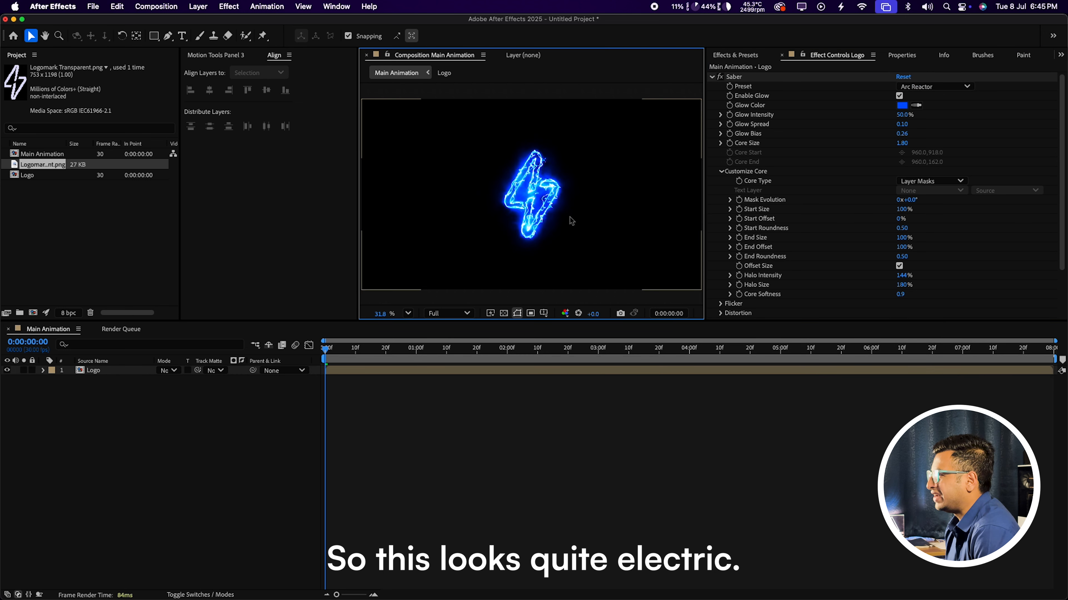
{"action": "left_click", "coordinate": [953, 87]}
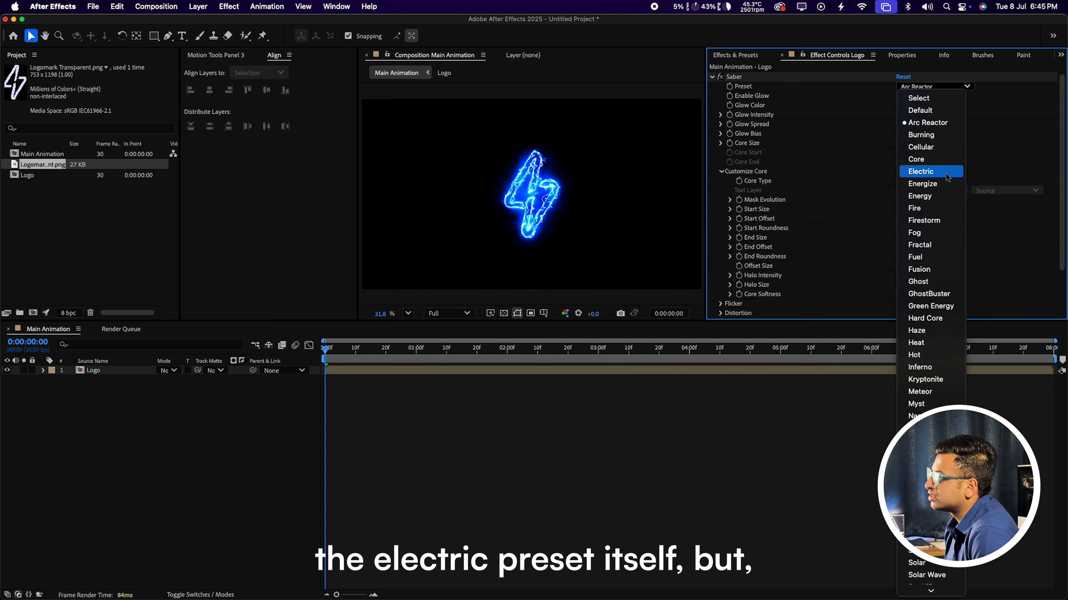
{"action": "left_click", "coordinate": [947, 176]}
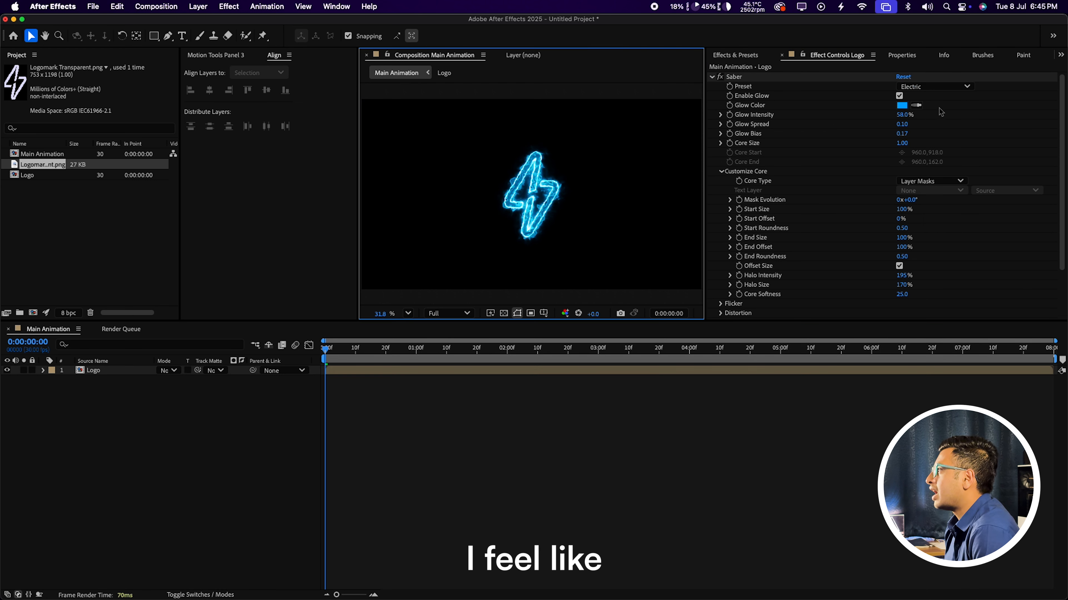
{"action": "left_click", "coordinate": [945, 87]}
{"action": "left_click", "coordinate": [941, 123]}
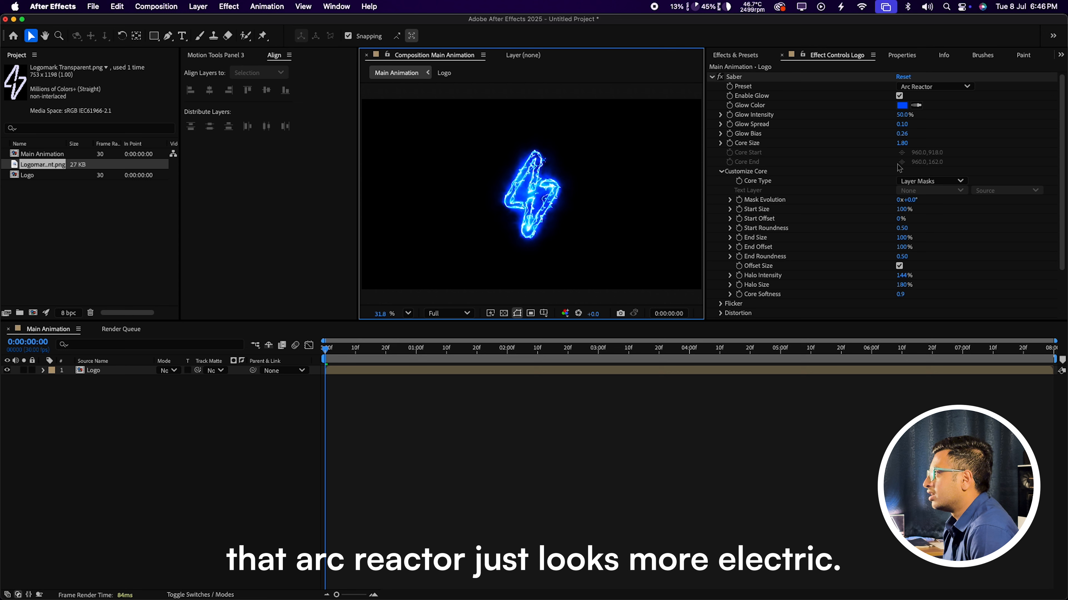
Step: Lower Glow Intensity to 40% and toggle Enable Glow off and on to compare
{"action": "left_click", "coordinate": [902, 115]}
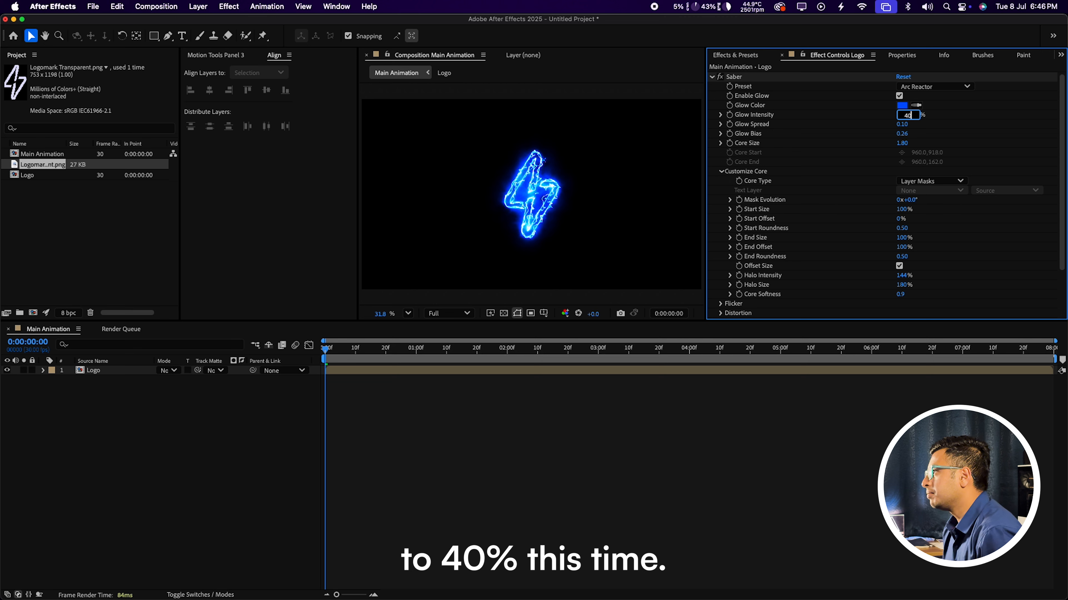
{"action": "key", "text": "Return"}
{"action": "left_click", "coordinate": [660, 92]}
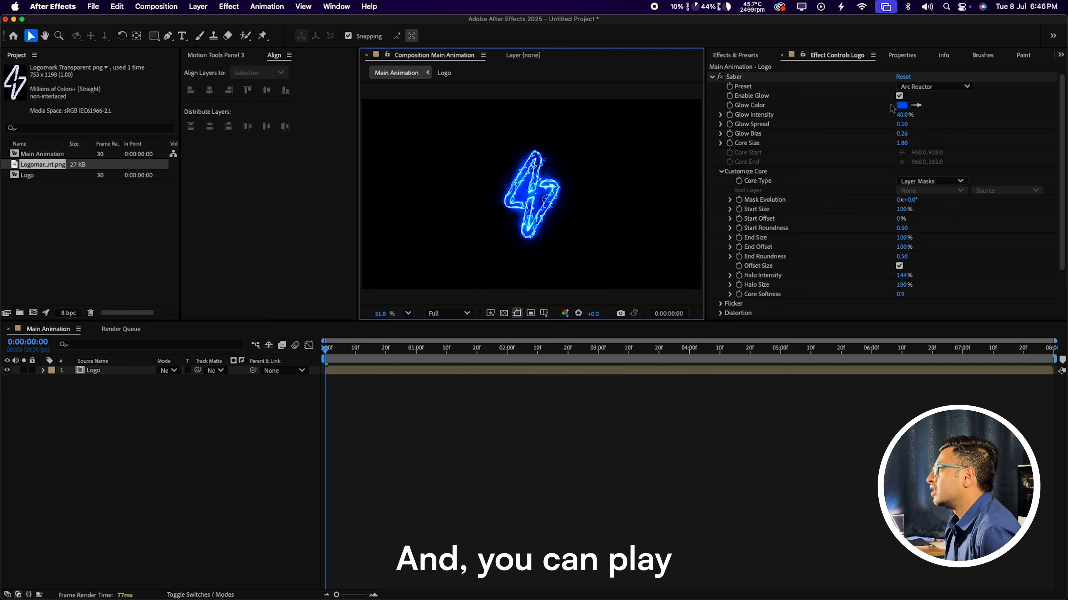
{"action": "left_click", "coordinate": [901, 97]}
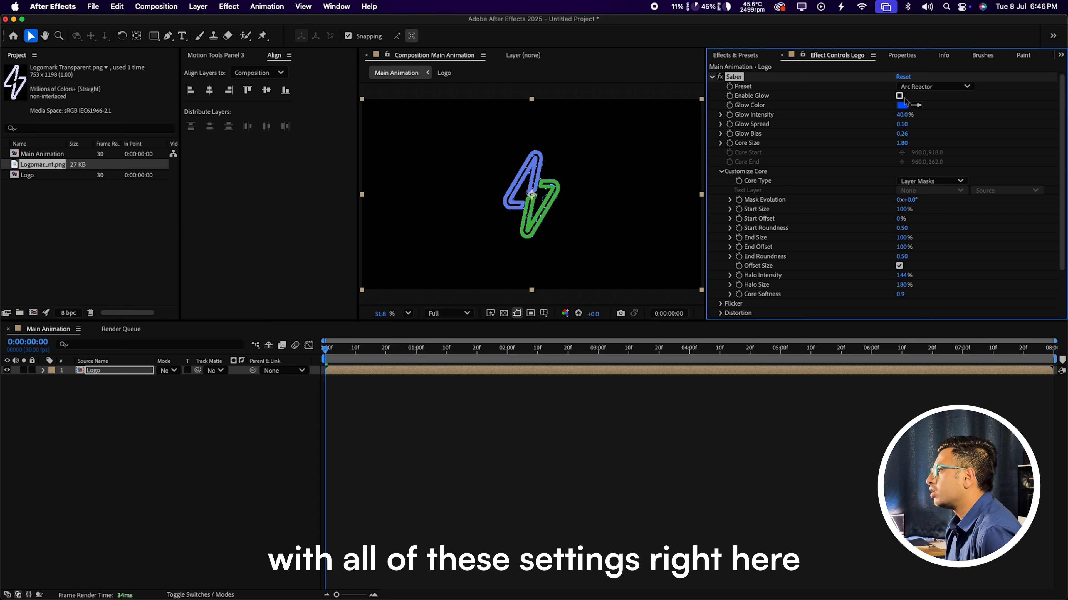
{"action": "left_click", "coordinate": [900, 96]}
Step: At 0:00, add keyframes for Mask Evolution and for Start Size and End Offset at 0%
{"action": "left_click", "coordinate": [601, 164]}
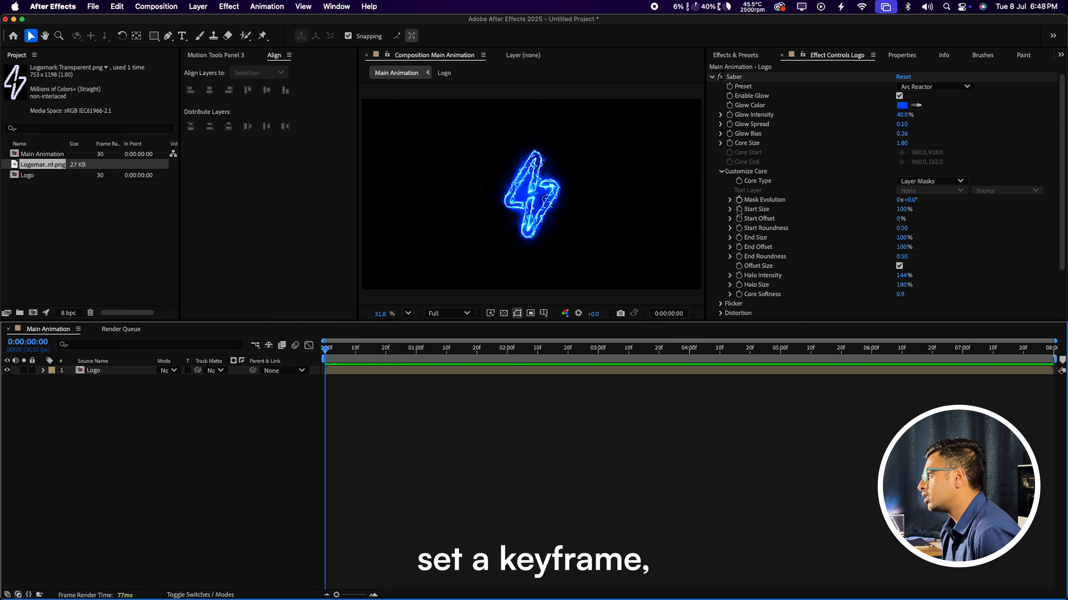
{"action": "left_click", "coordinate": [739, 200]}
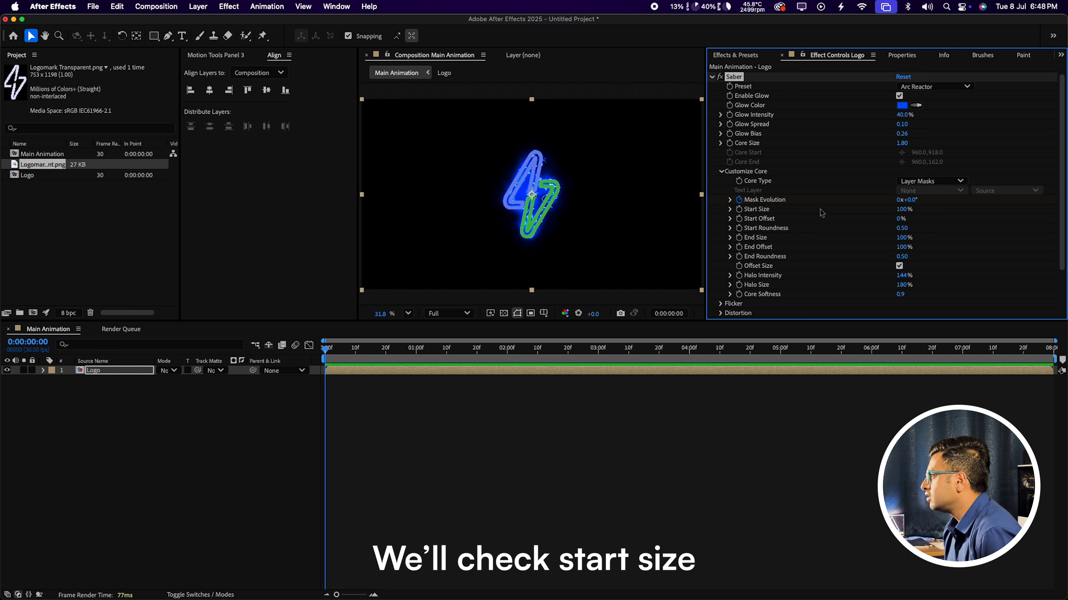
{"action": "left_click", "coordinate": [901, 209]}
{"action": "type", "text": "0"}
{"action": "key", "text": "Return"}
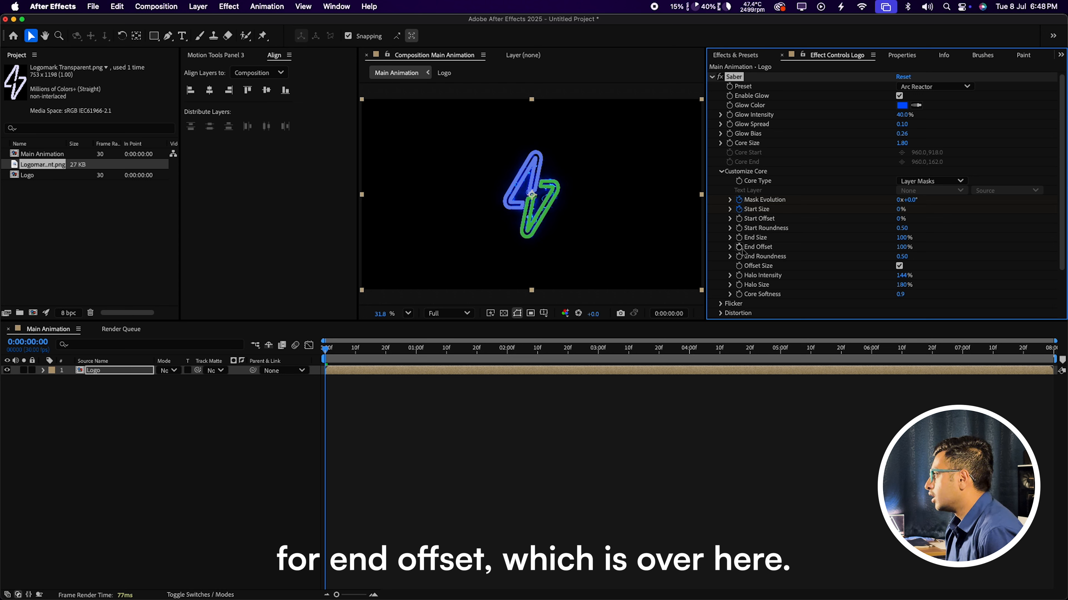
{"action": "left_click", "coordinate": [901, 247]}
{"action": "type", "text": "0"}
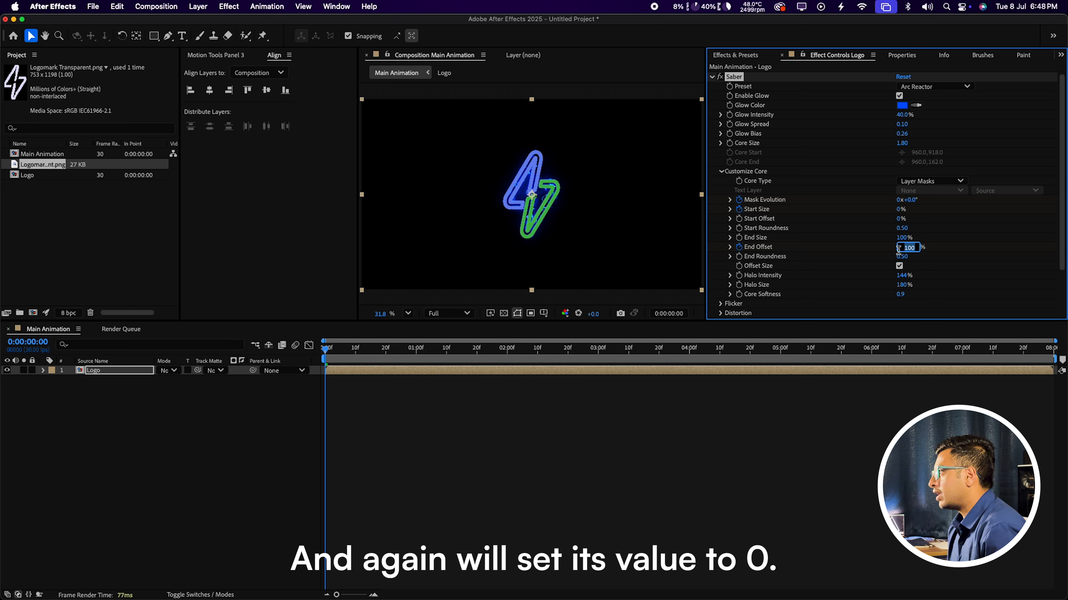
{"action": "key", "text": "Return"}
{"action": "left_click_drag", "start_coordinate": [374, 356], "coordinate": [508, 356]}
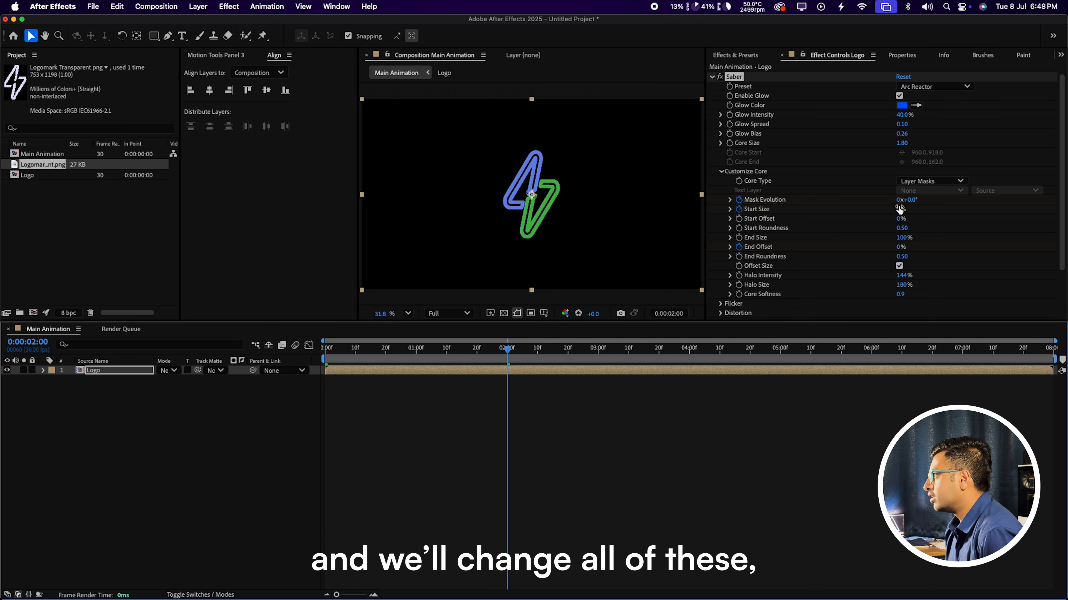
Step: At 2 seconds, keyframe Start Size at 0% and End Offset at 100%, then scrub back to review
{"action": "left_click", "coordinate": [900, 211]}
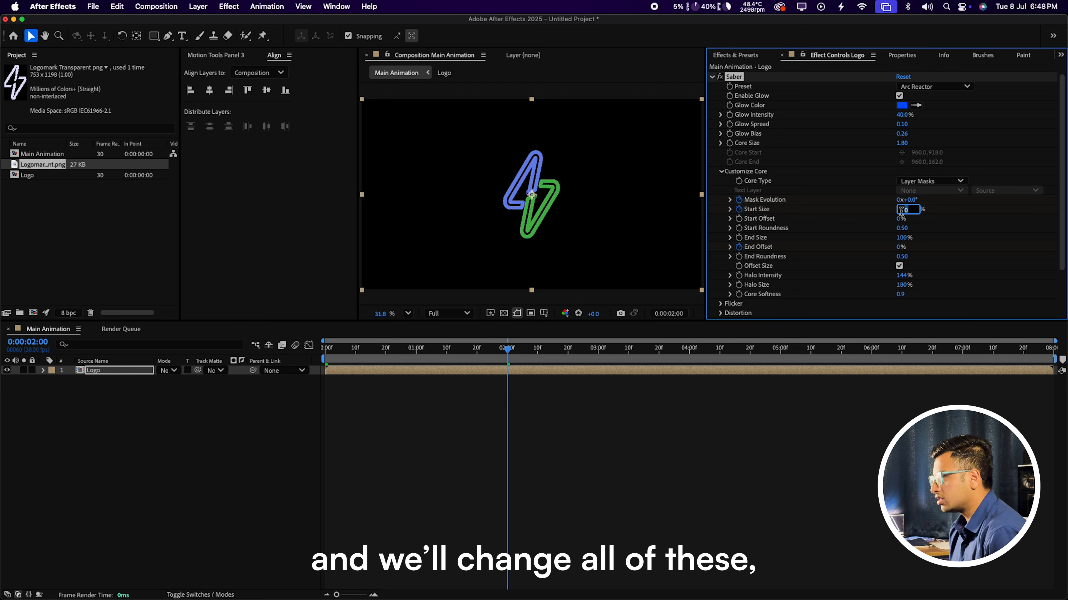
{"action": "key", "text": "Return"}
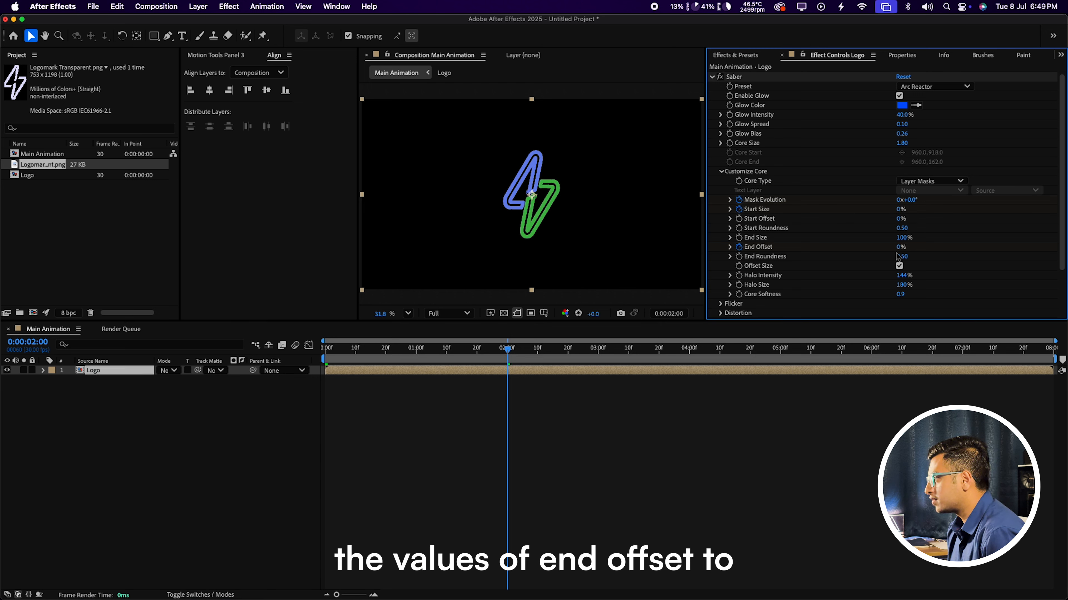
{"action": "left_click_drag", "start_coordinate": [898, 251], "coordinate": [926, 256]}
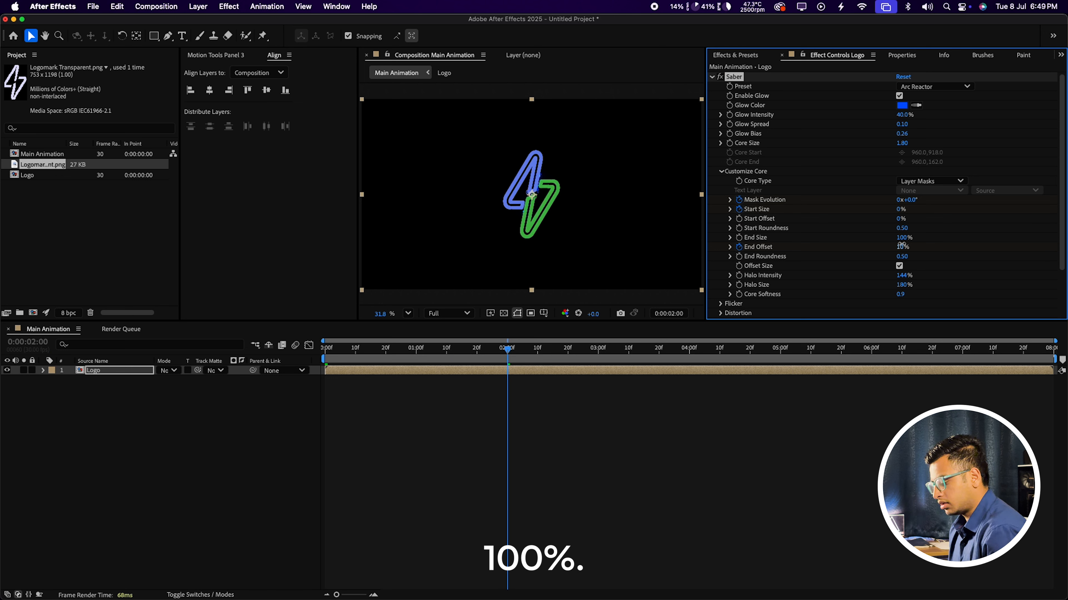
{"action": "left_click", "coordinate": [908, 247]}
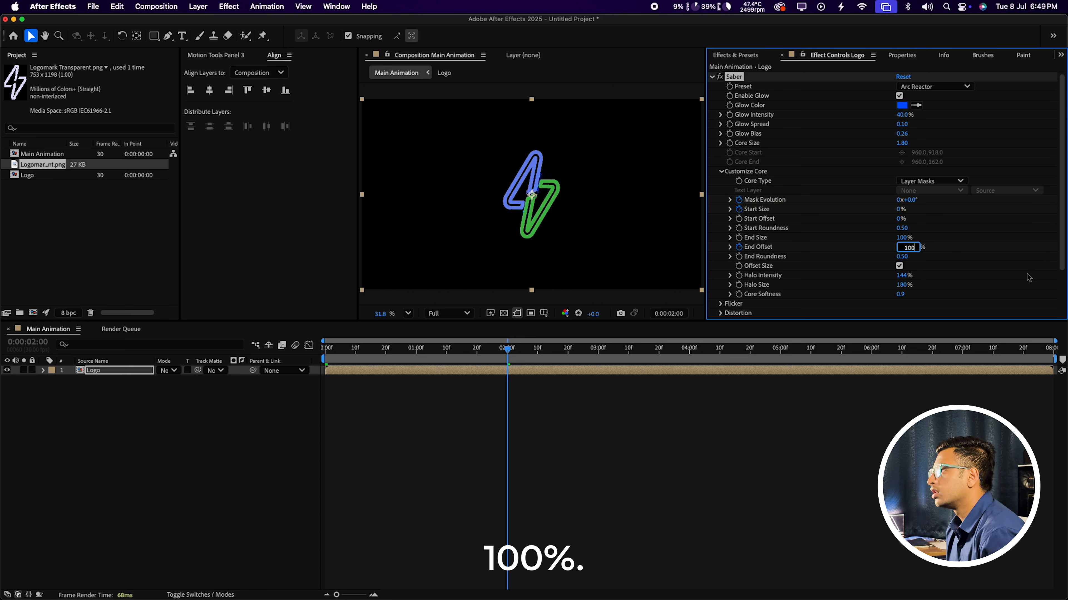
{"action": "key", "text": "Return"}
{"action": "left_click_drag", "start_coordinate": [507, 350], "coordinate": [1051, 349]}
{"action": "key", "text": "super+z"}
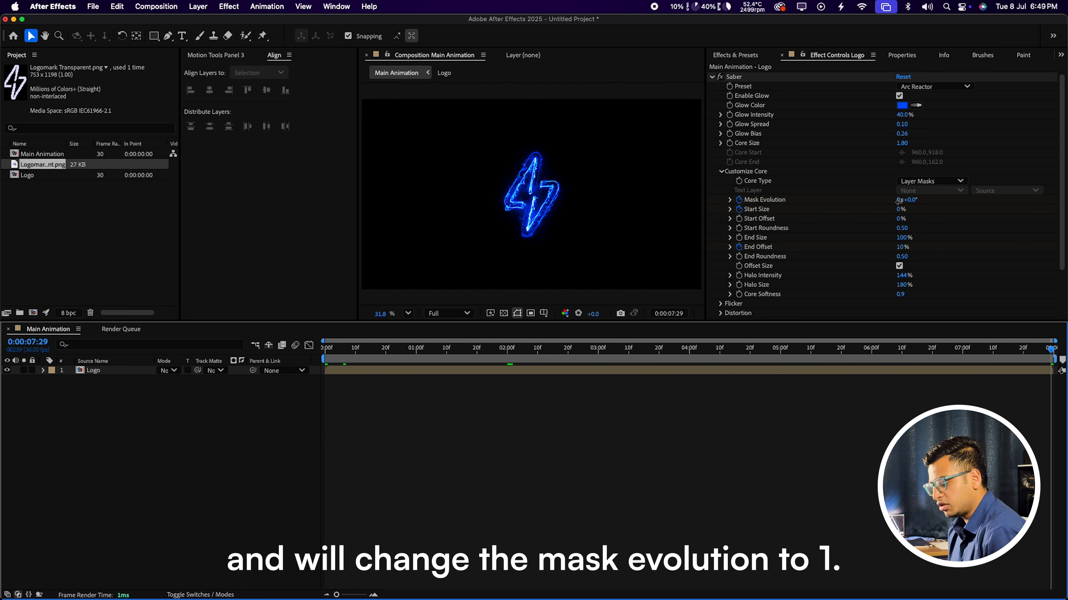
Step: Set Mask Evolution to 1 revolution at the end of the timeline
{"action": "left_click", "coordinate": [899, 201]}
{"action": "type", "text": "1"}
{"action": "key", "text": "Return"}
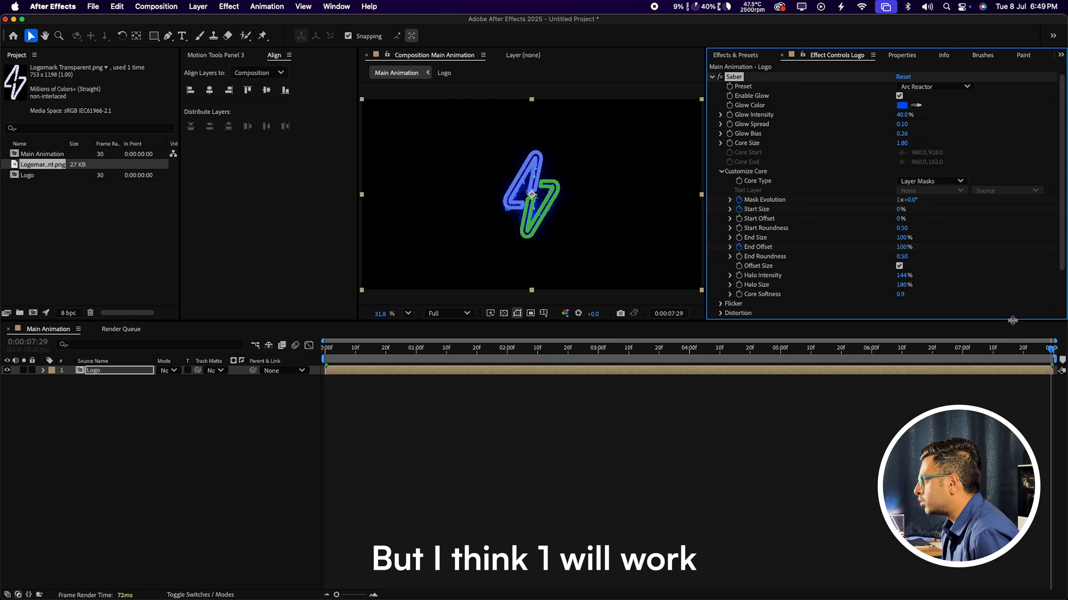
Step: Keyframe Start Offset from 0% at 6 seconds to 100% at the timeline's end
{"action": "left_click_drag", "start_coordinate": [879, 353], "coordinate": [872, 358]}
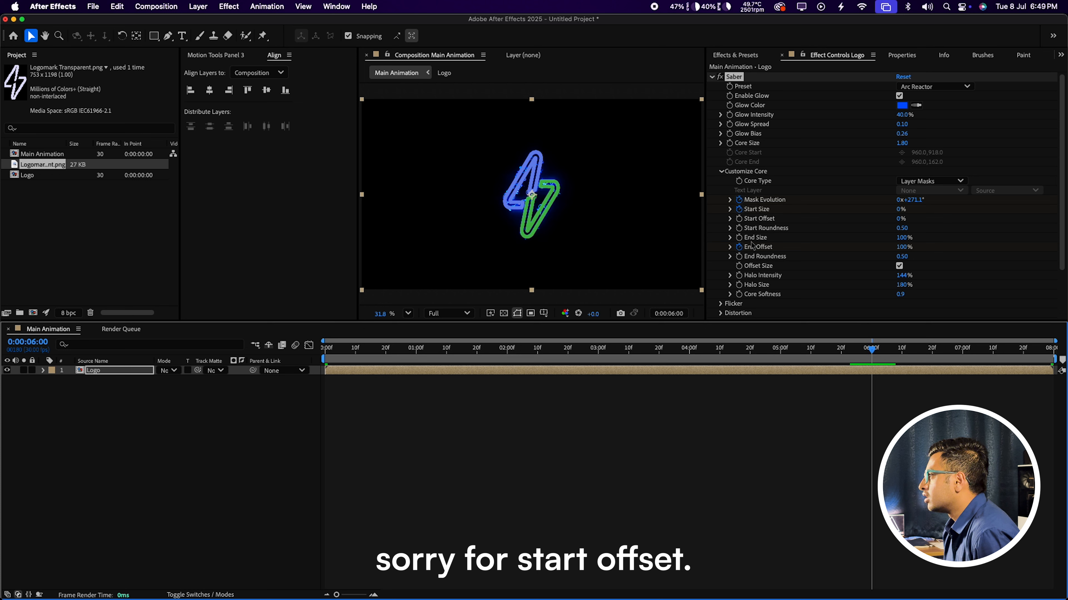
{"action": "left_click", "coordinate": [739, 219]}
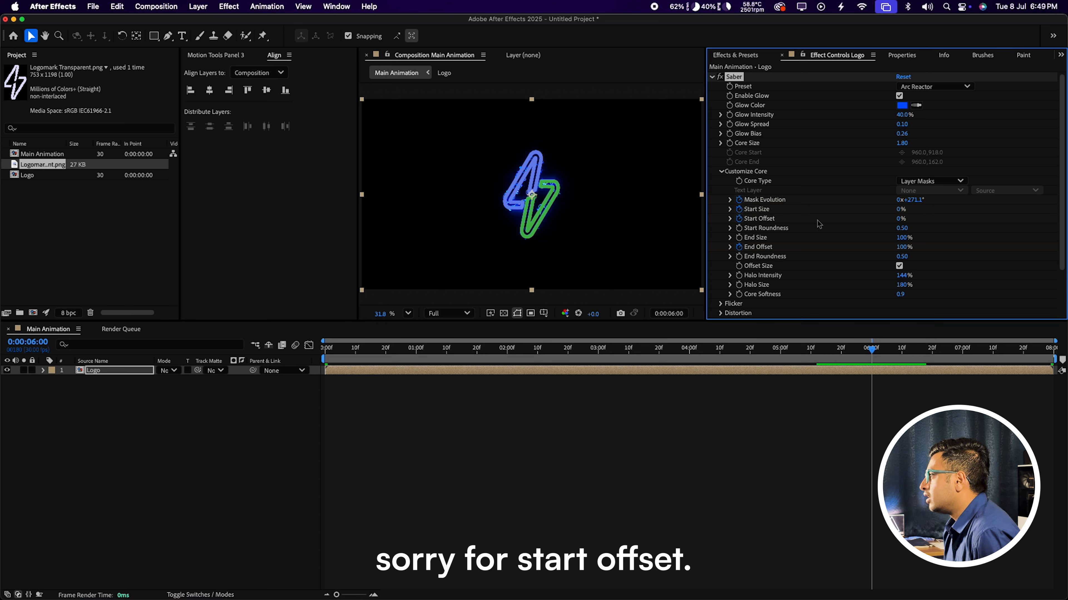
{"action": "left_click", "coordinate": [905, 348]}
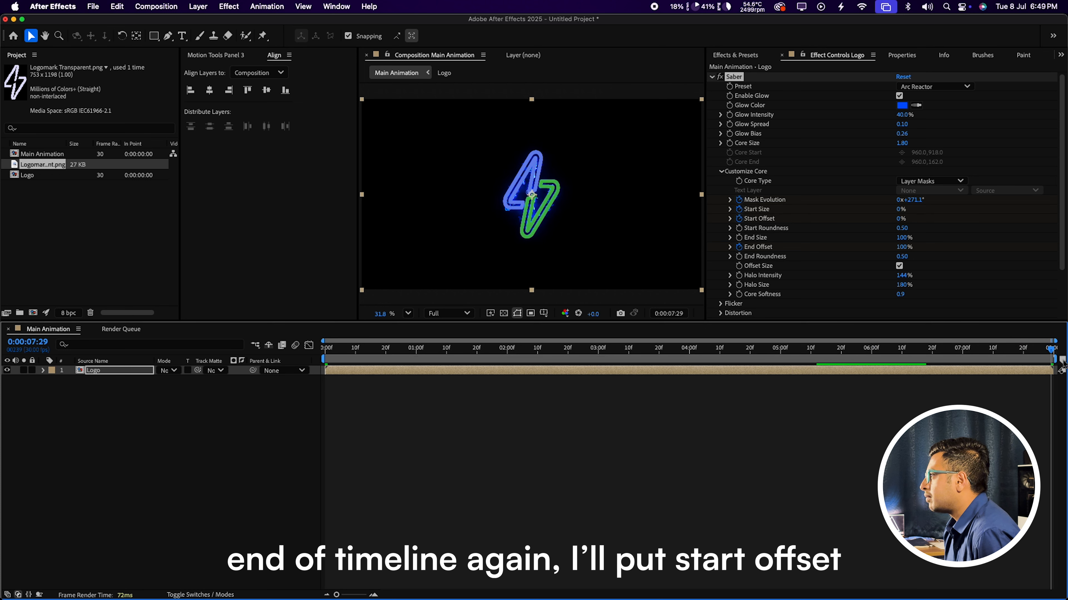
{"action": "key", "text": "End"}
{"action": "left_click", "coordinate": [898, 218]}
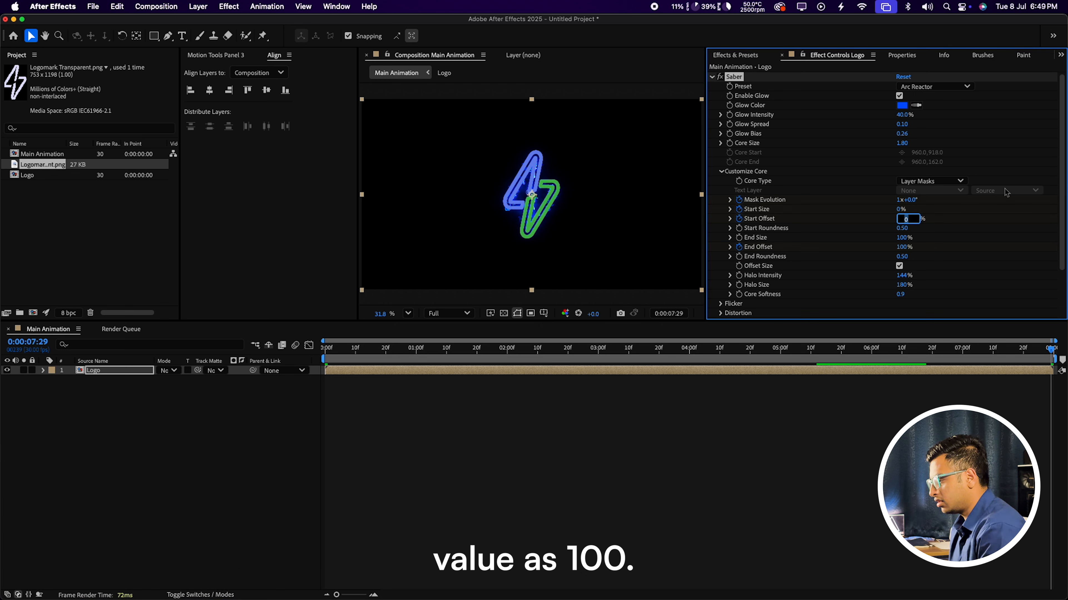
{"action": "type", "text": "100"}
{"action": "key", "text": "Return"}
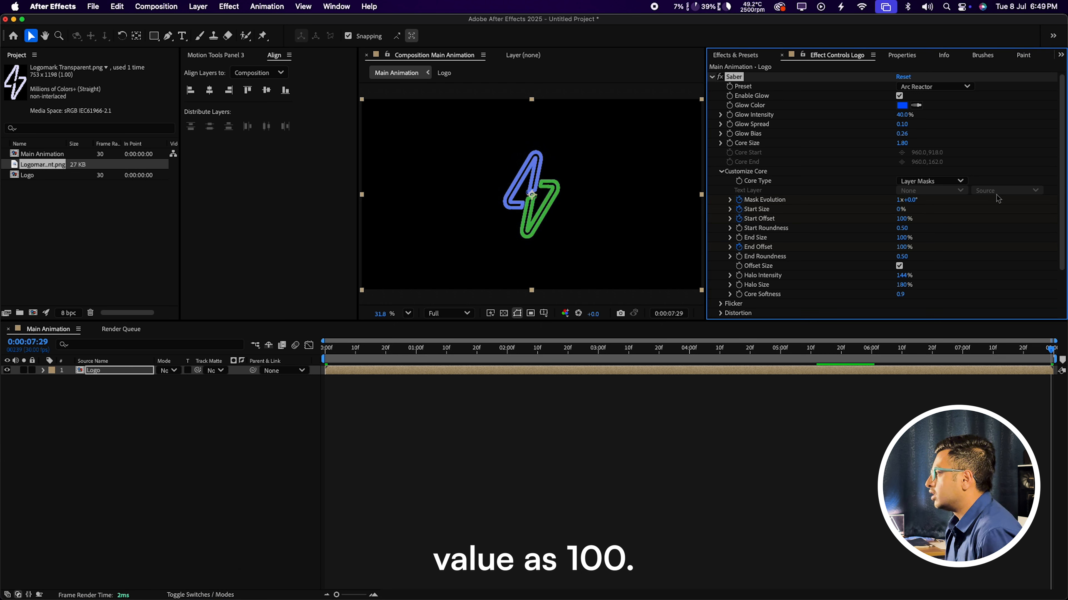
{"action": "left_click", "coordinate": [313, 359]}
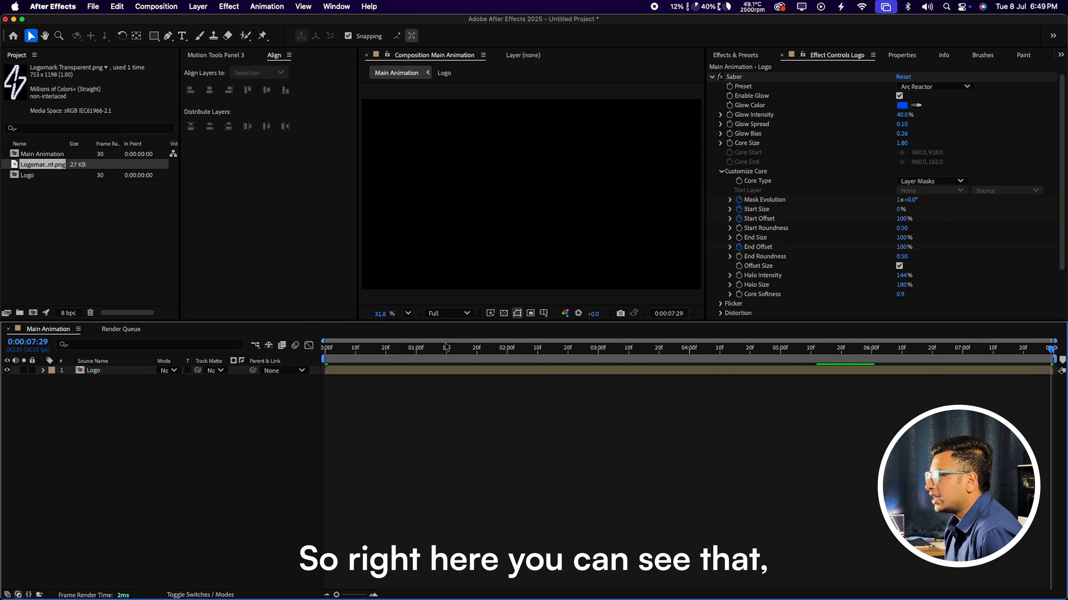
Step: Play back the saber draw-on animation and bring up the preview resolution choices
{"action": "key", "text": "space"}
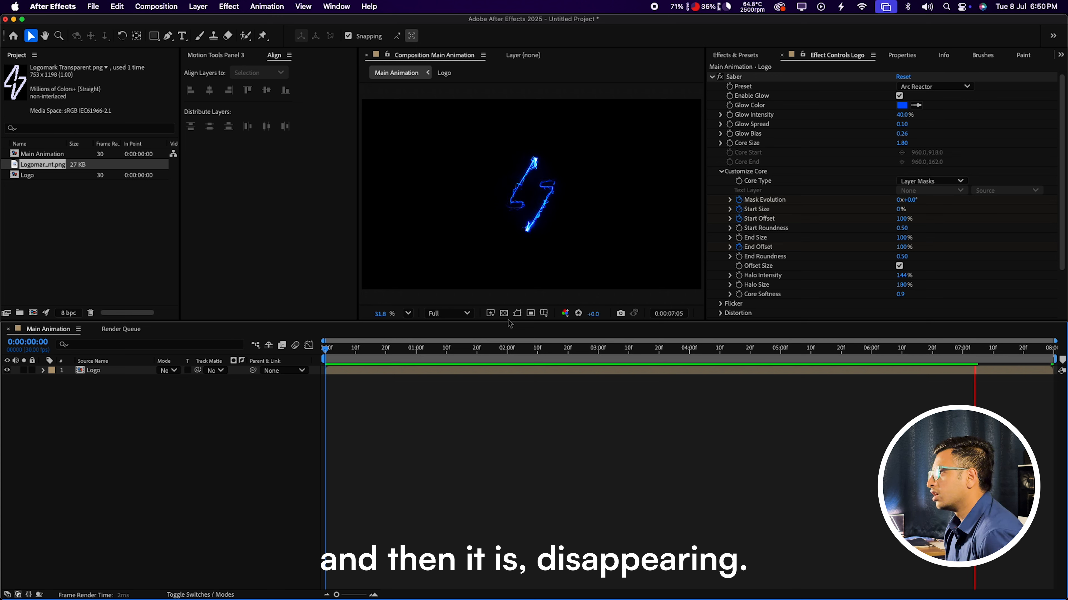
{"action": "left_click", "coordinate": [448, 317]}
Step: Set the preview resolution to Quarter and save the project
{"action": "left_click", "coordinate": [443, 389]}
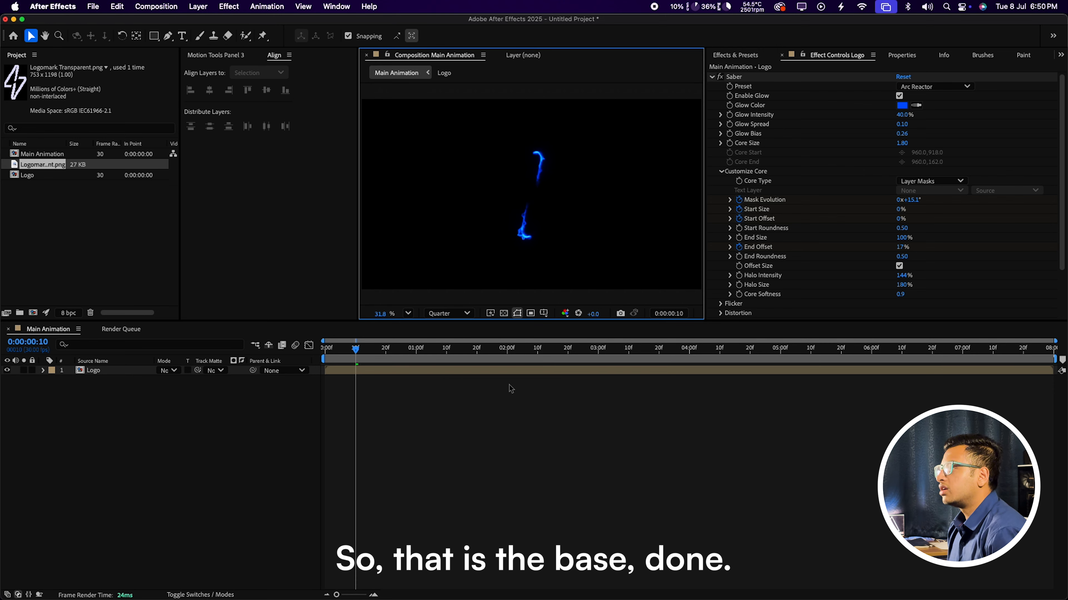
{"action": "key", "text": "super+s"}
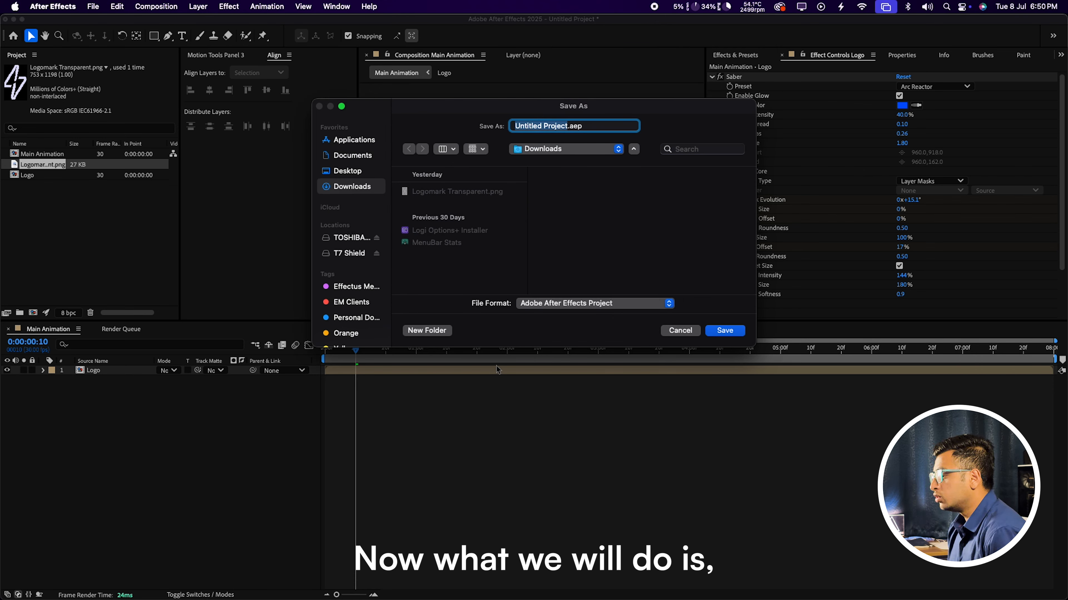
{"action": "left_click", "coordinate": [717, 331]}
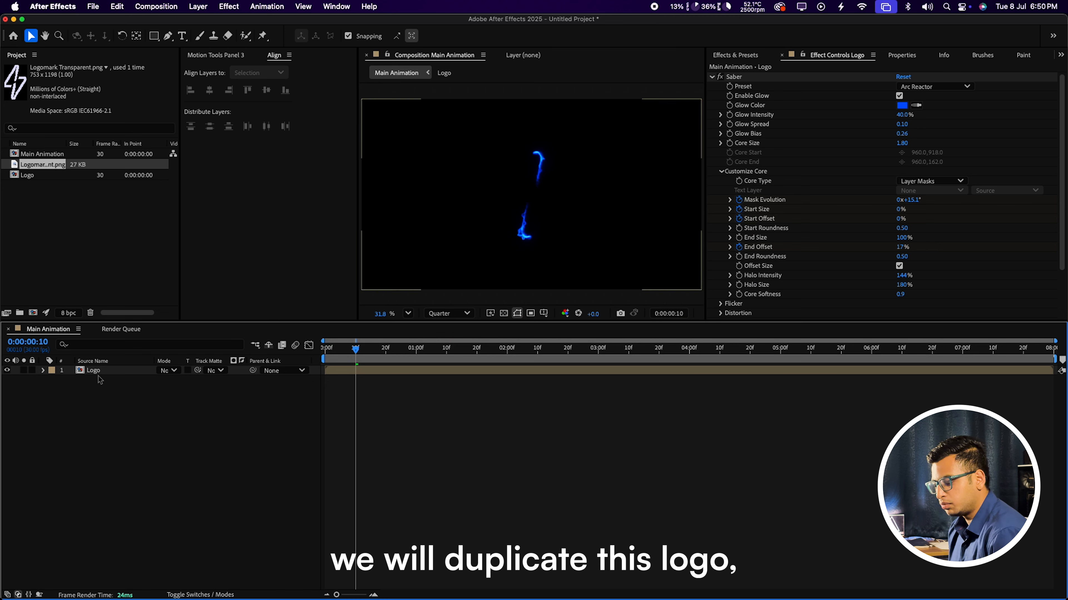
Step: Duplicate the Logo layer in the Main Animation composition
{"action": "left_click", "coordinate": [100, 371]}
{"action": "key", "text": "super+d"}
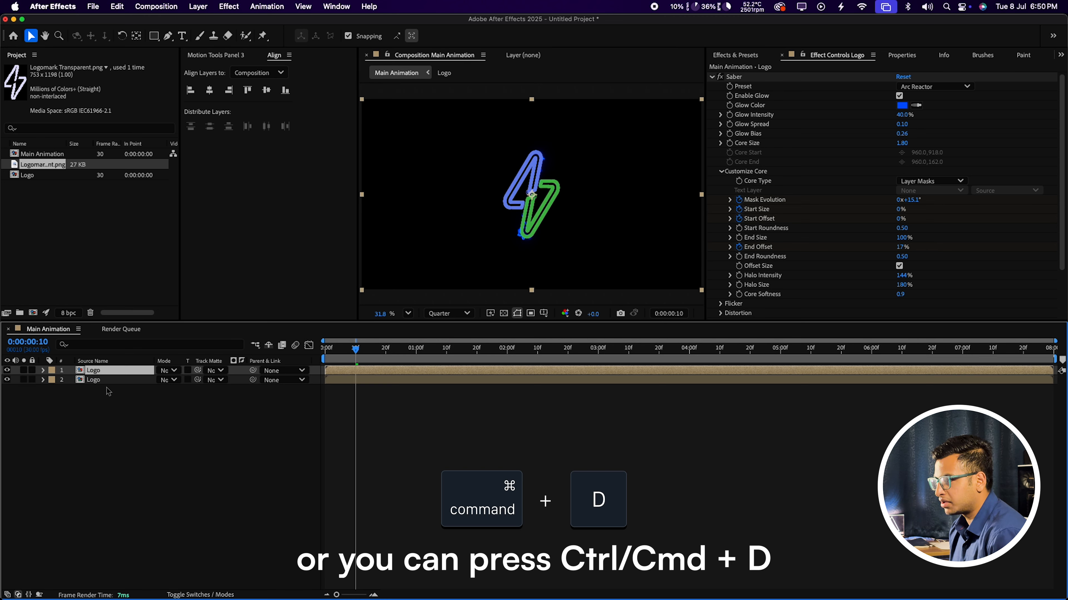
{"action": "left_click", "coordinate": [109, 391]}
{"action": "left_click", "coordinate": [110, 381]}
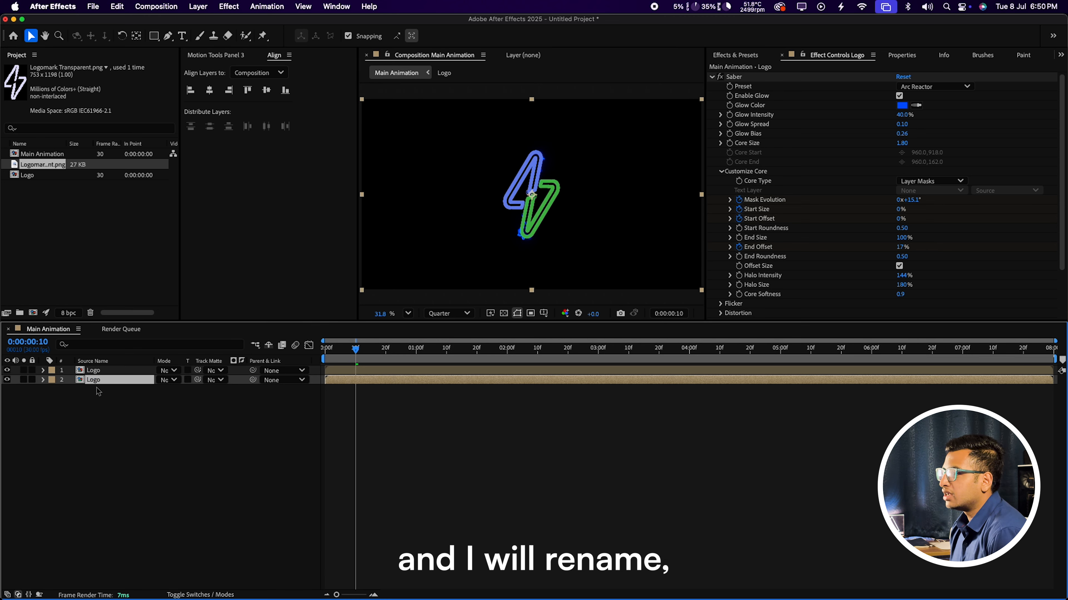
{"action": "double_click", "coordinate": [100, 383]}
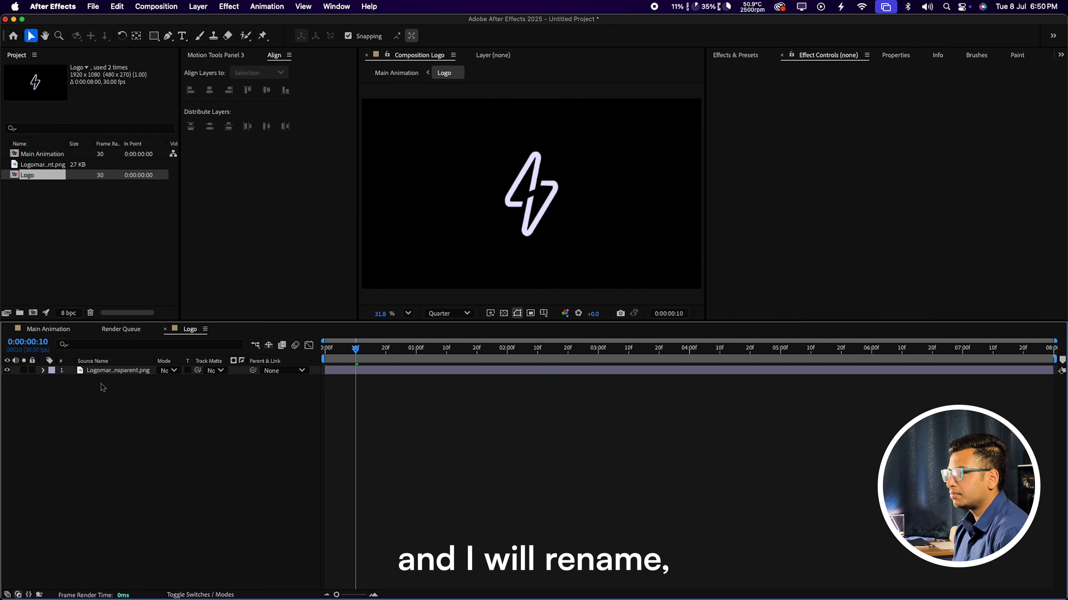
{"action": "left_click", "coordinate": [168, 329]}
Step: Rename the duplicated second layer to 'Reflection'
{"action": "left_click", "coordinate": [47, 329]}
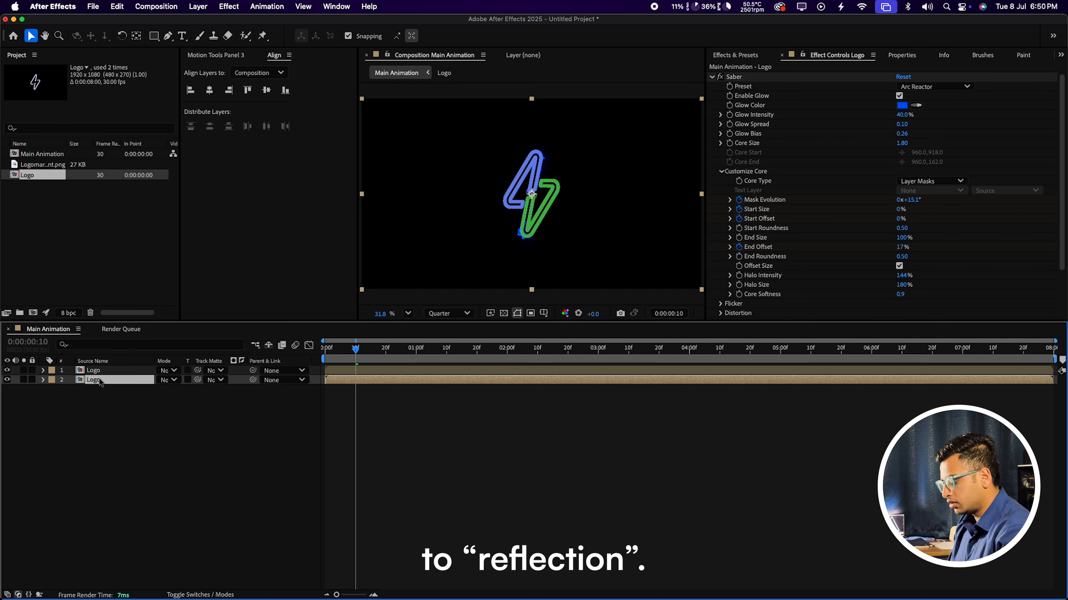
{"action": "key", "text": "Return"}
{"action": "type", "text": "Reflection"}
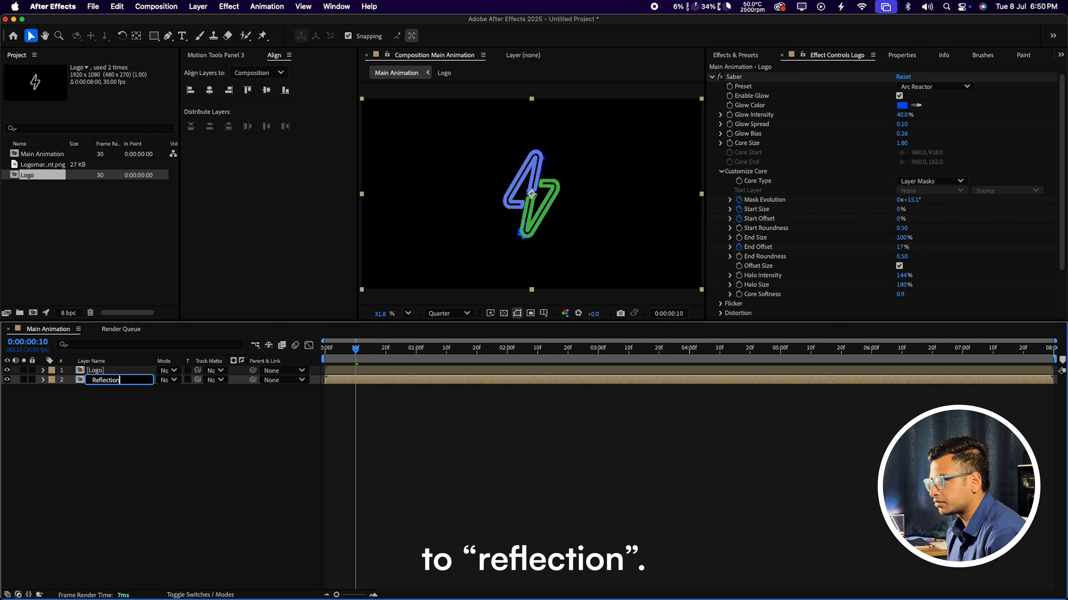
{"action": "key", "text": "Return"}
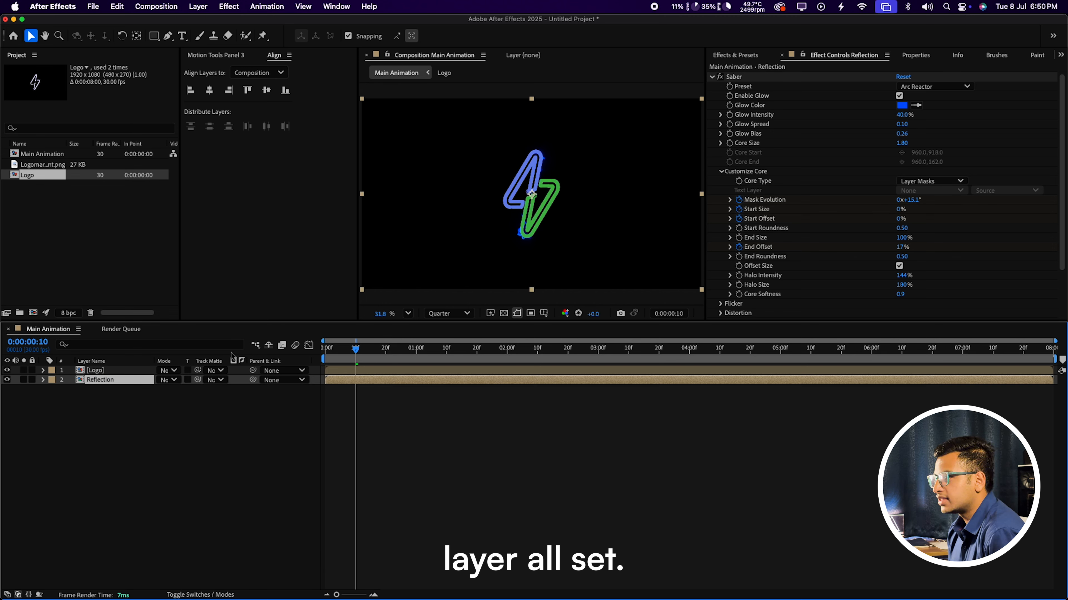
{"action": "left_click", "coordinate": [111, 442]}
Step: Flip the Reflection layer vertically with Transform > Flip Vertical
{"action": "left_click", "coordinate": [124, 381]}
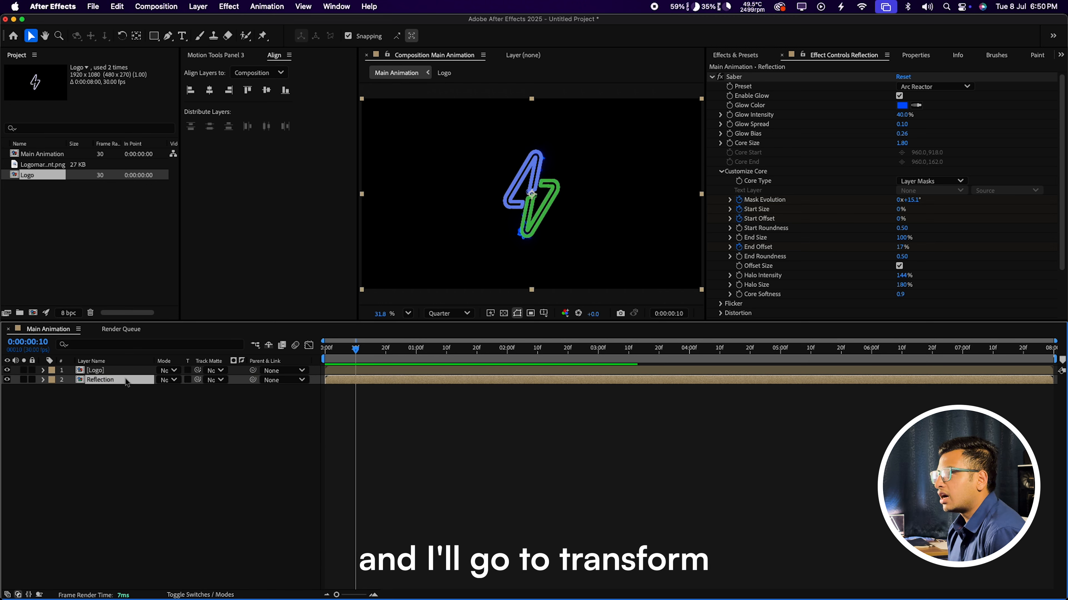
{"action": "right_click", "coordinate": [124, 381]}
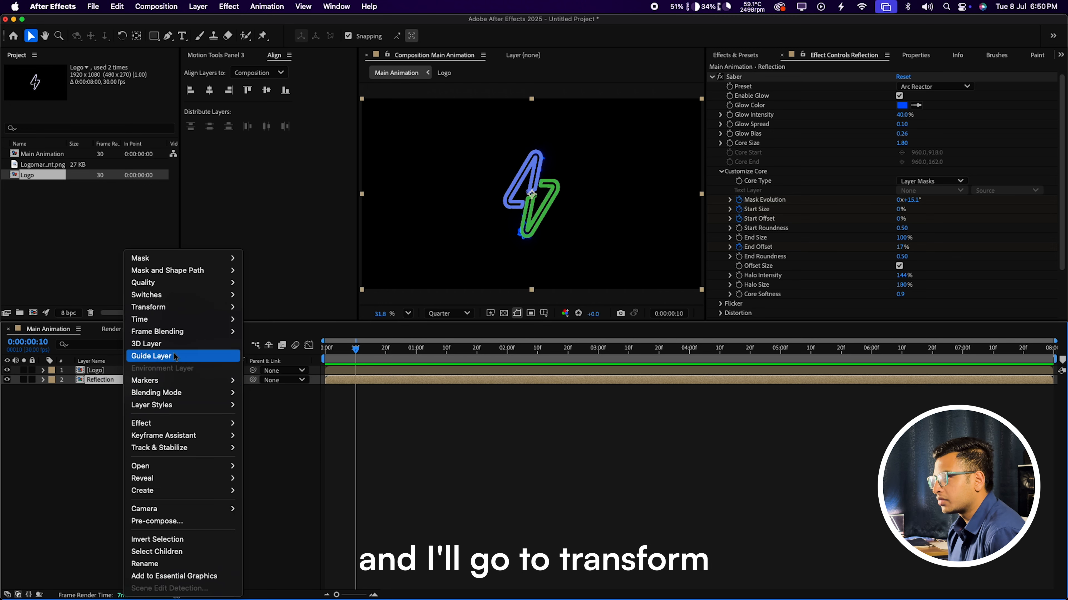
{"action": "mouse_move", "coordinate": [183, 313]}
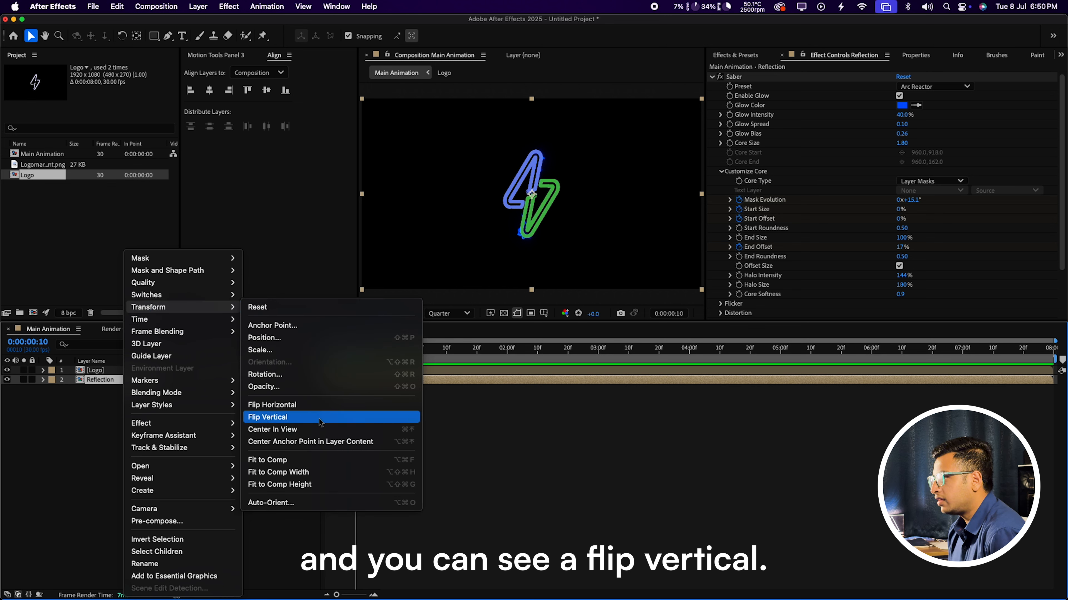
{"action": "left_click", "coordinate": [288, 421]}
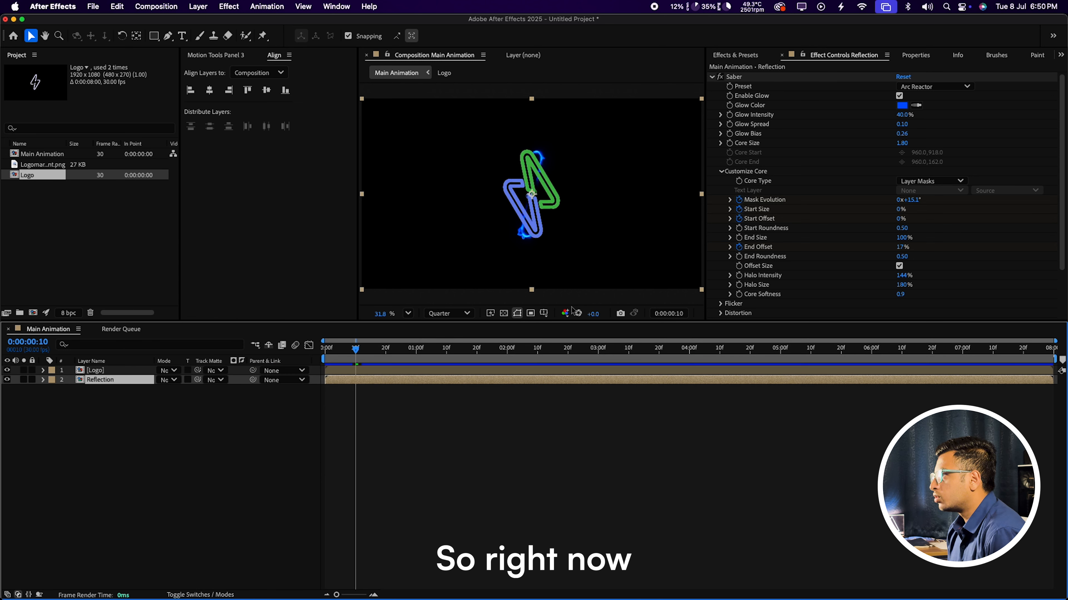
Step: Set both the Logo and Reflection layers to Screen blend mode
{"action": "left_click", "coordinate": [589, 303]}
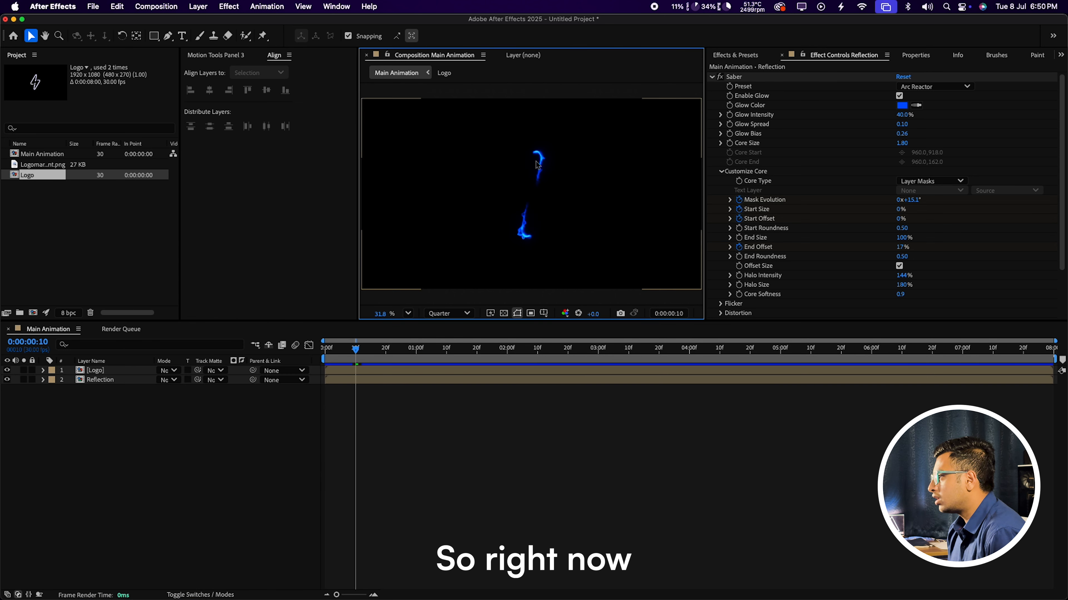
{"action": "left_click", "coordinate": [687, 353]}
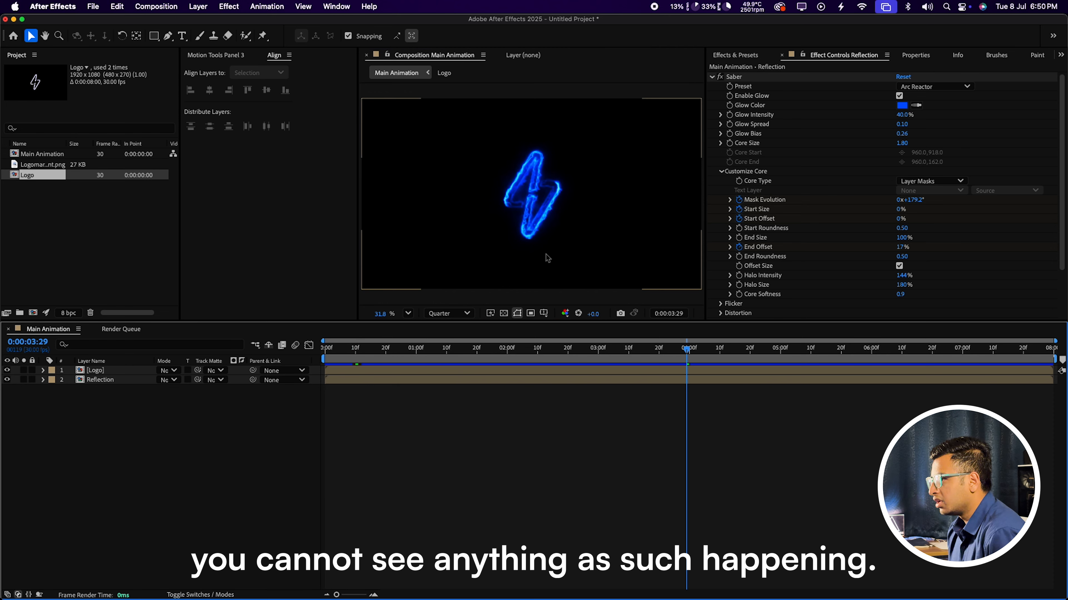
{"action": "left_click", "coordinate": [119, 380]}
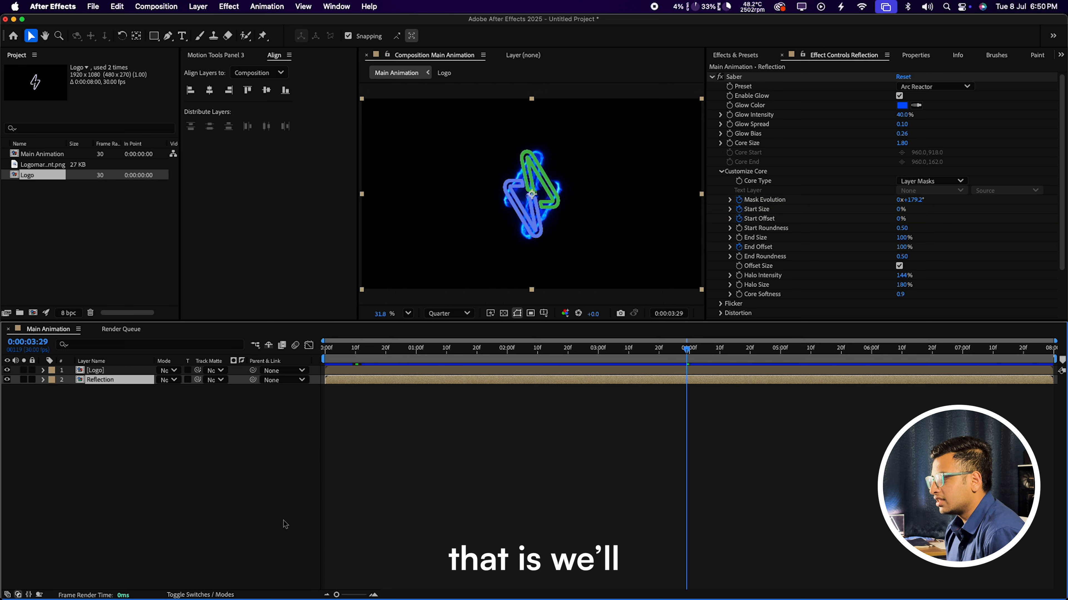
{"action": "left_click", "coordinate": [199, 594]}
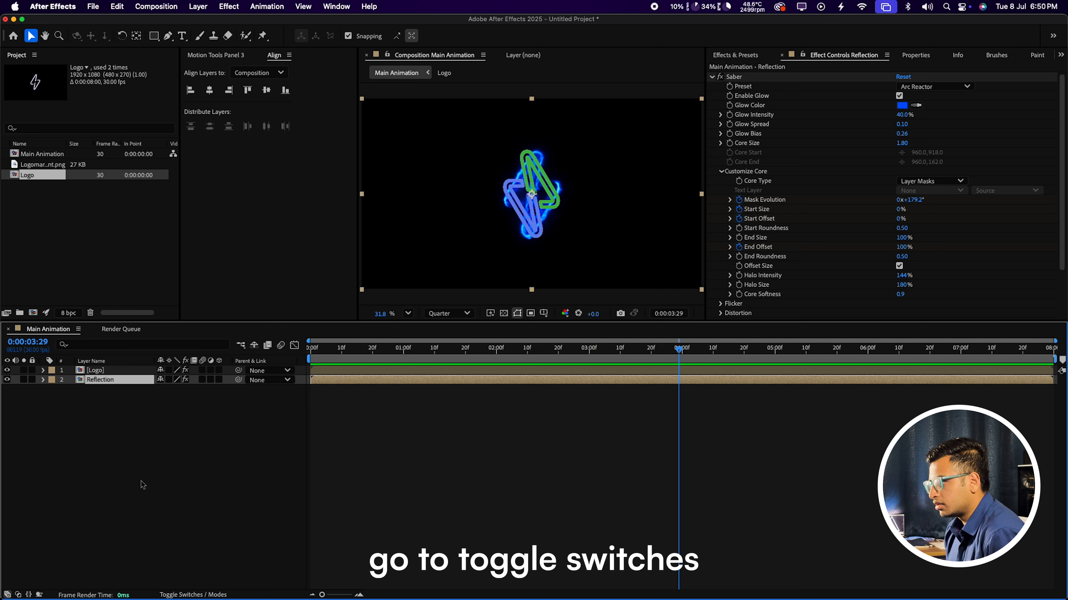
{"action": "left_click", "coordinate": [193, 595]}
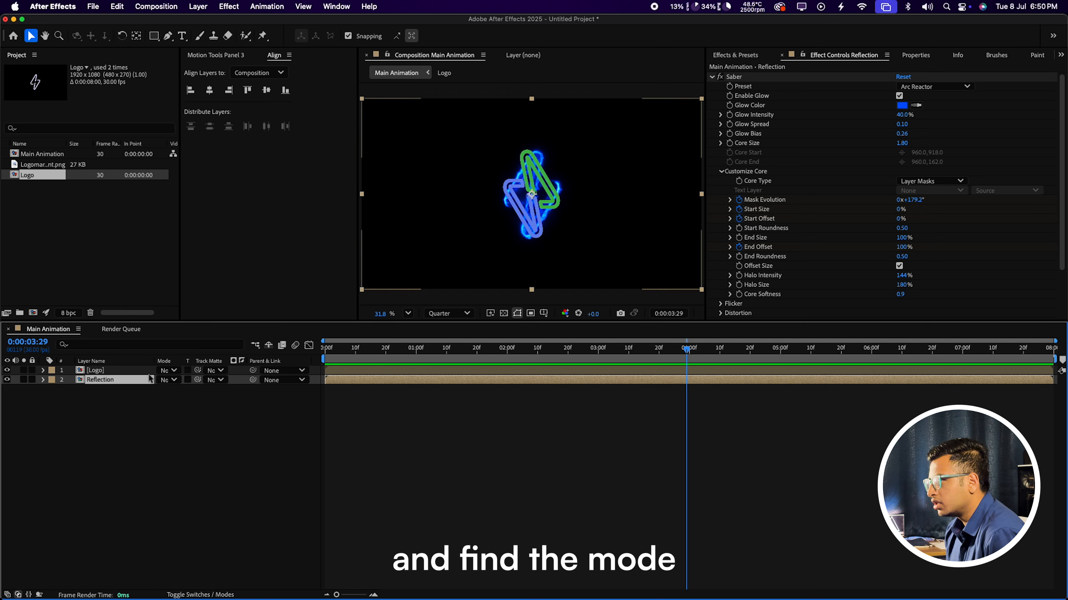
{"action": "left_click_drag", "start_coordinate": [91, 418], "coordinate": [137, 368]}
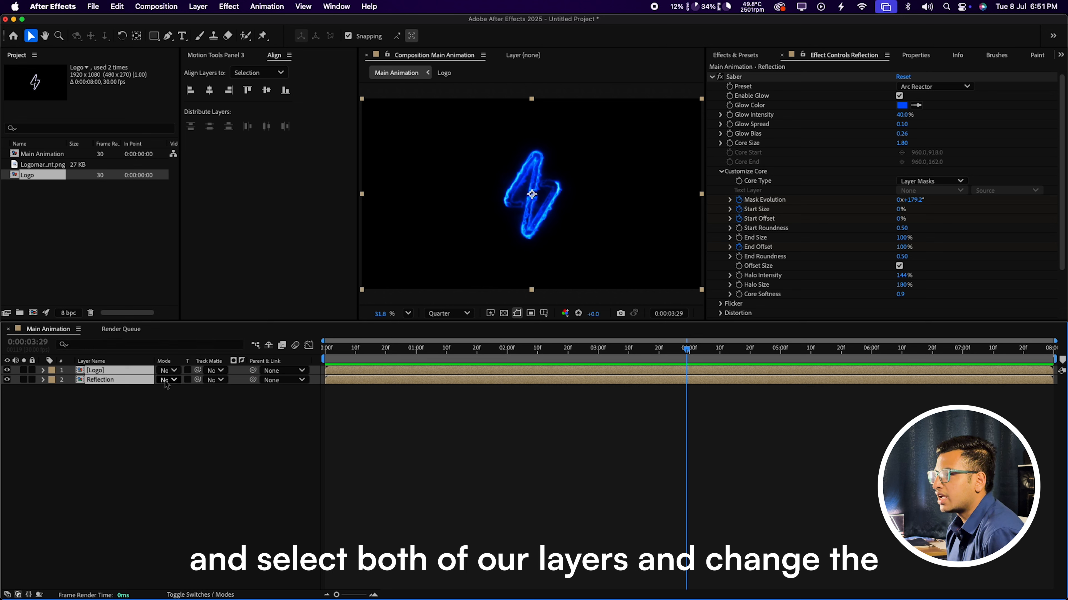
{"action": "left_click", "coordinate": [166, 380]}
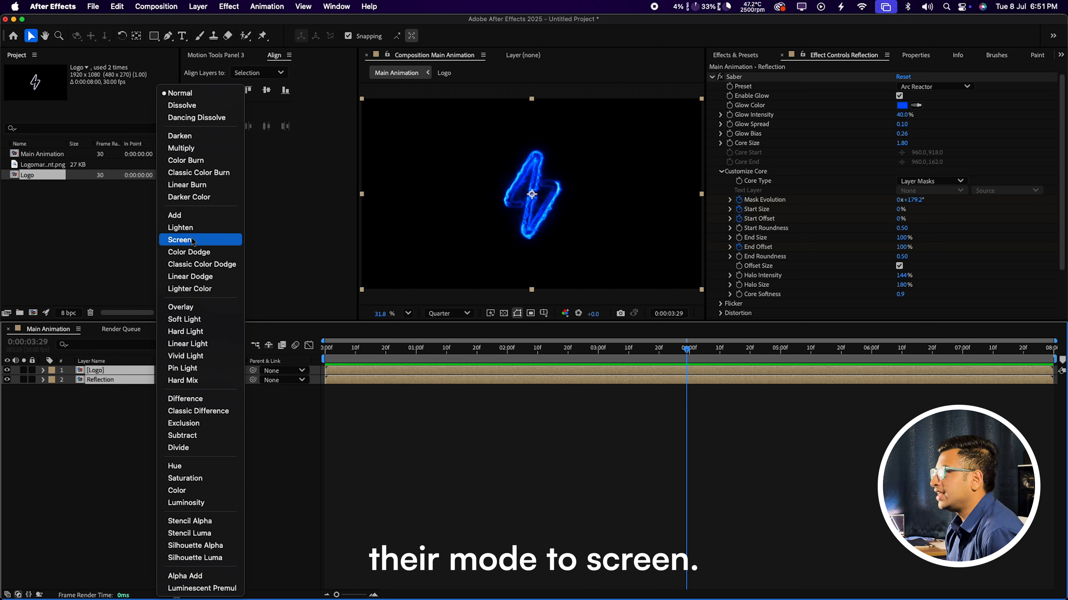
{"action": "left_click", "coordinate": [180, 240]}
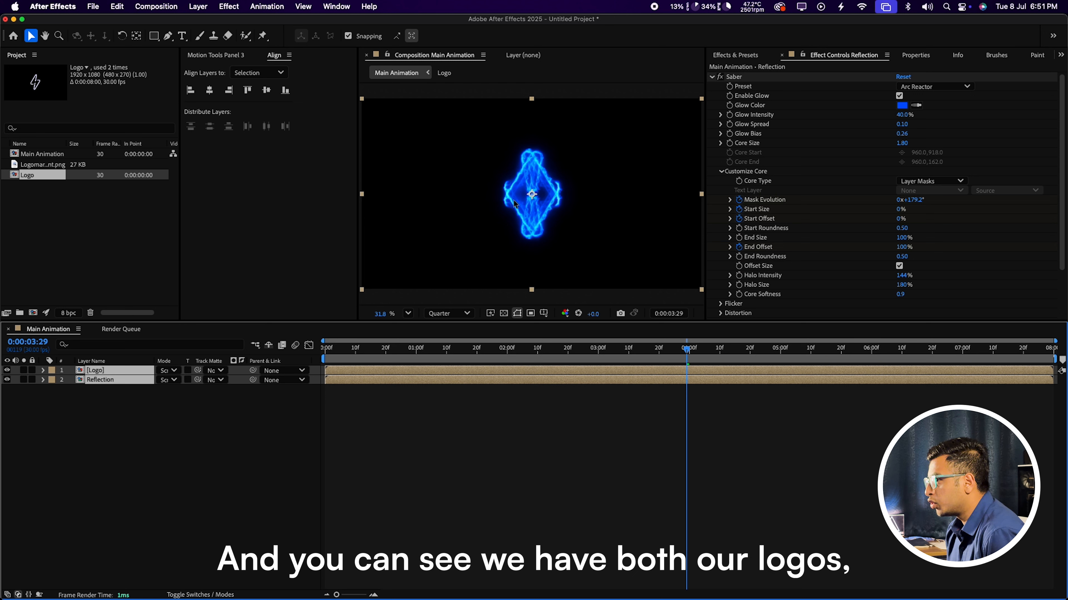
Step: Unlink the Reflection layer's scale and set it to 100, -50%
{"action": "left_click", "coordinate": [120, 409]}
{"action": "left_click", "coordinate": [118, 380]}
{"action": "key", "text": "s"}
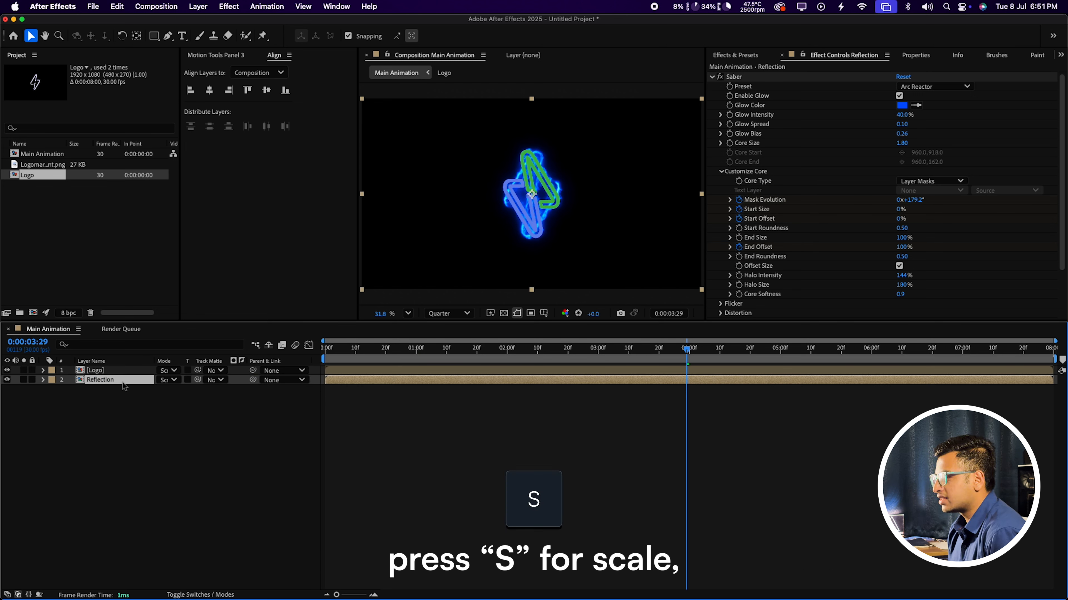
{"action": "key", "text": "s"}
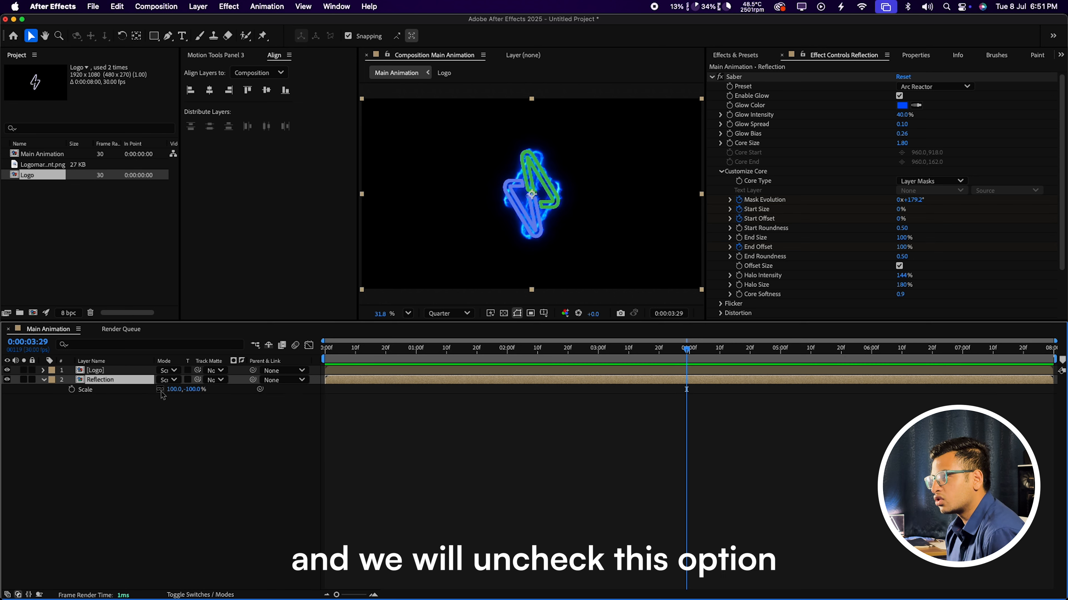
{"action": "left_click", "coordinate": [193, 410]}
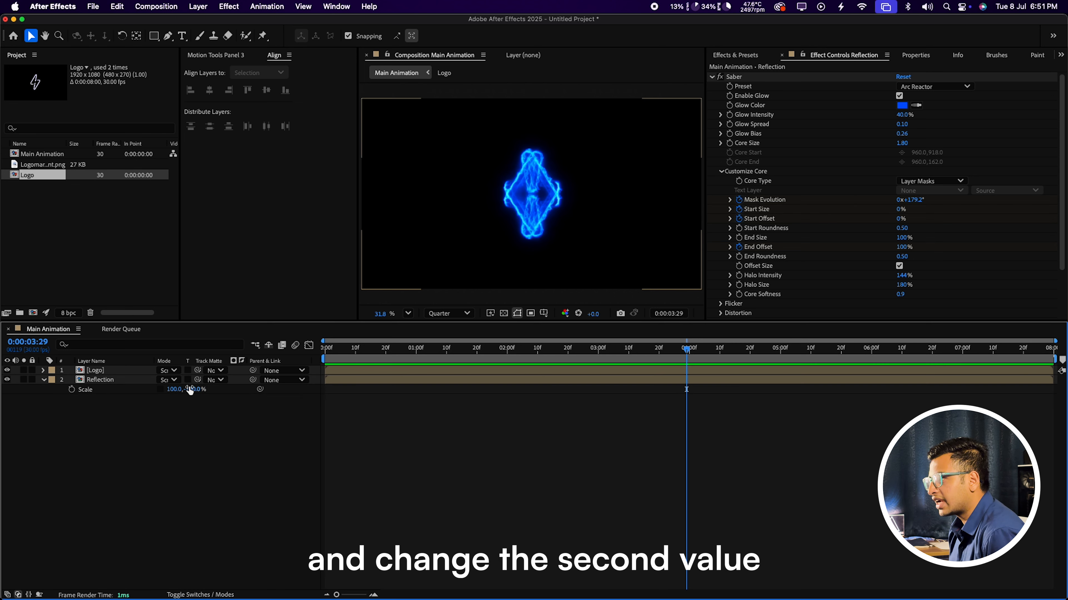
{"action": "left_click", "coordinate": [196, 389]}
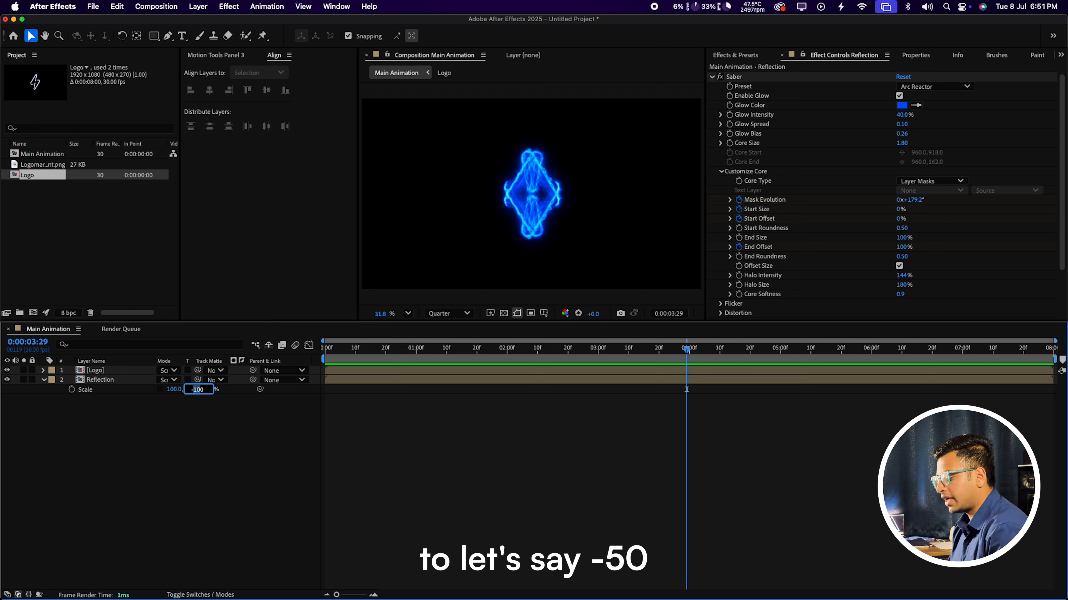
{"action": "key", "text": "Return"}
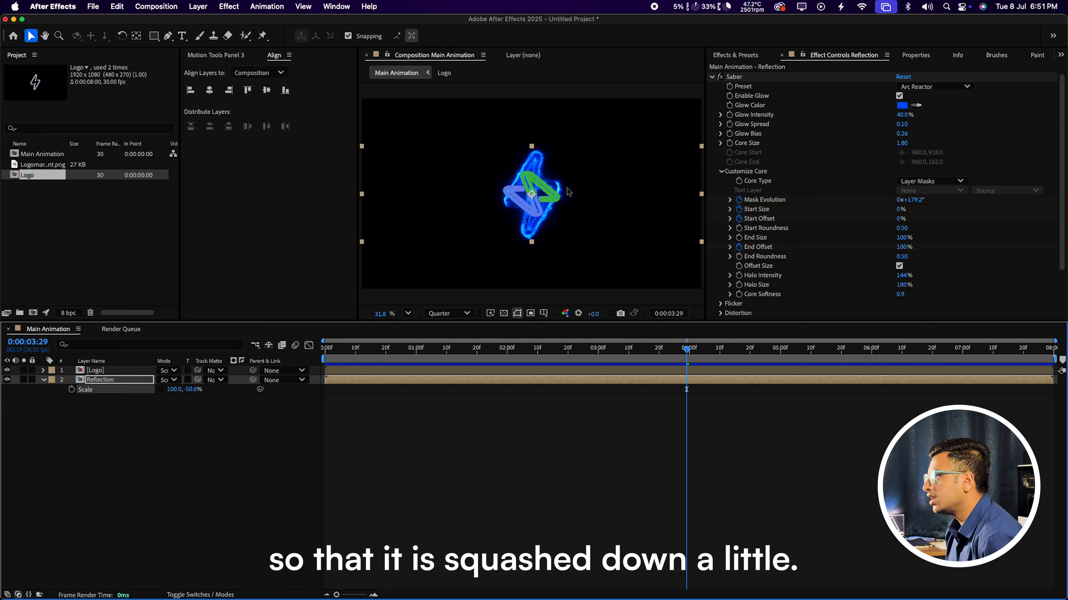
Step: Move the squashed reflection down below the logo in the viewer
{"action": "left_click_drag", "start_coordinate": [565, 193], "coordinate": [565, 266]}
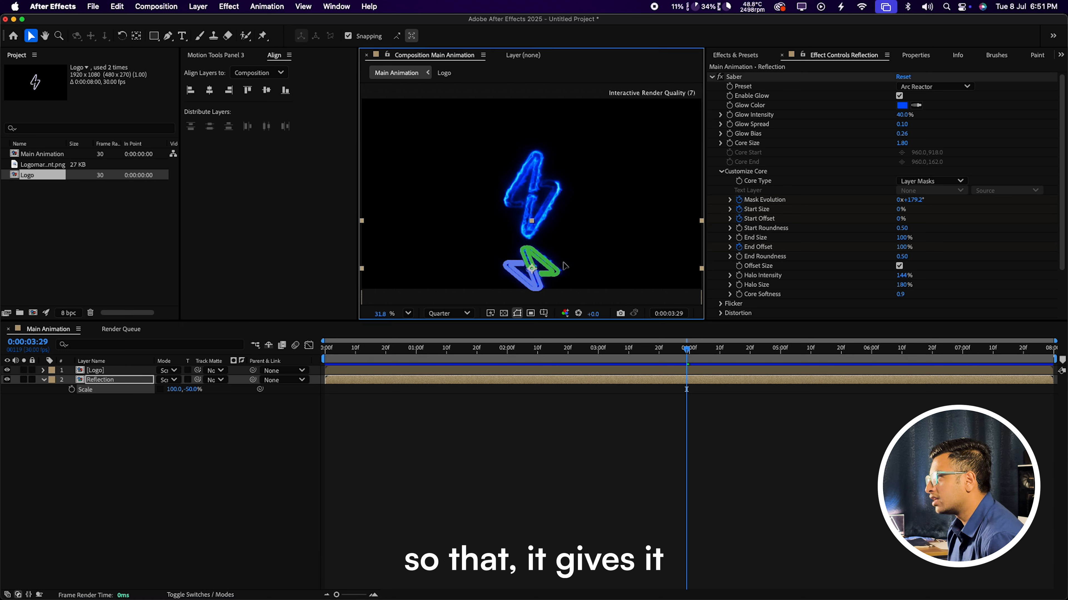
{"action": "left_click", "coordinate": [626, 159]}
{"action": "left_click", "coordinate": [648, 89]}
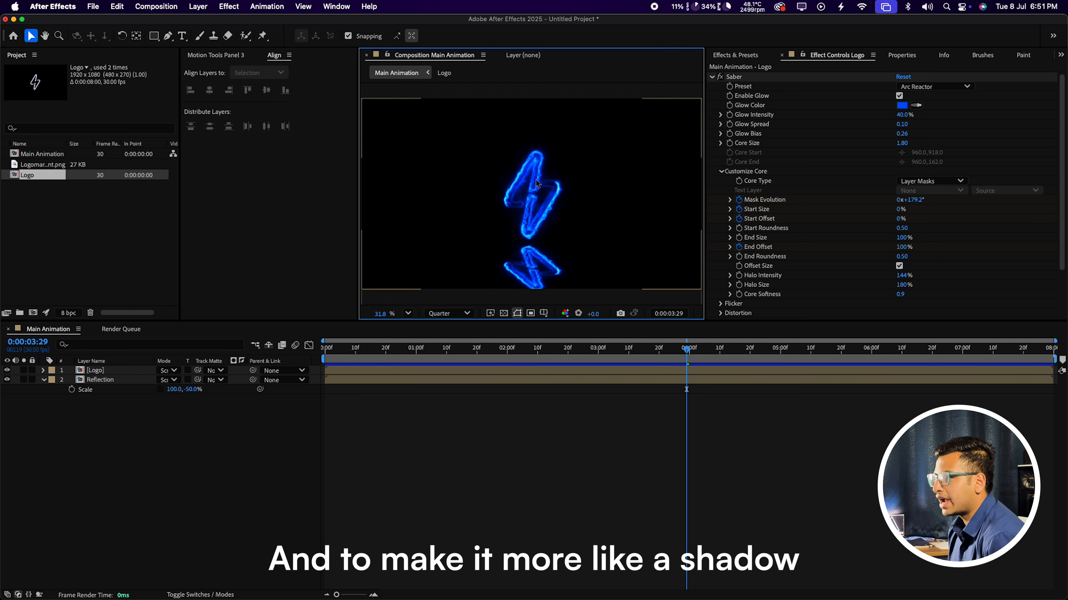
Step: Lower the Reflection layer's opacity to 50%
{"action": "left_click", "coordinate": [159, 380]}
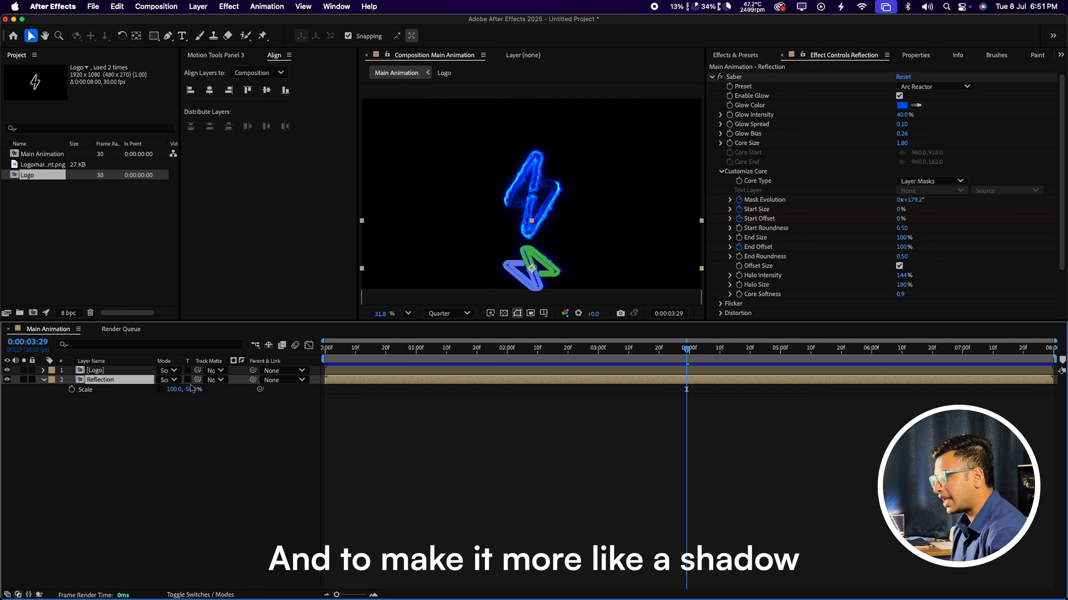
{"action": "key", "text": "t"}
{"action": "left_click", "coordinate": [163, 390]}
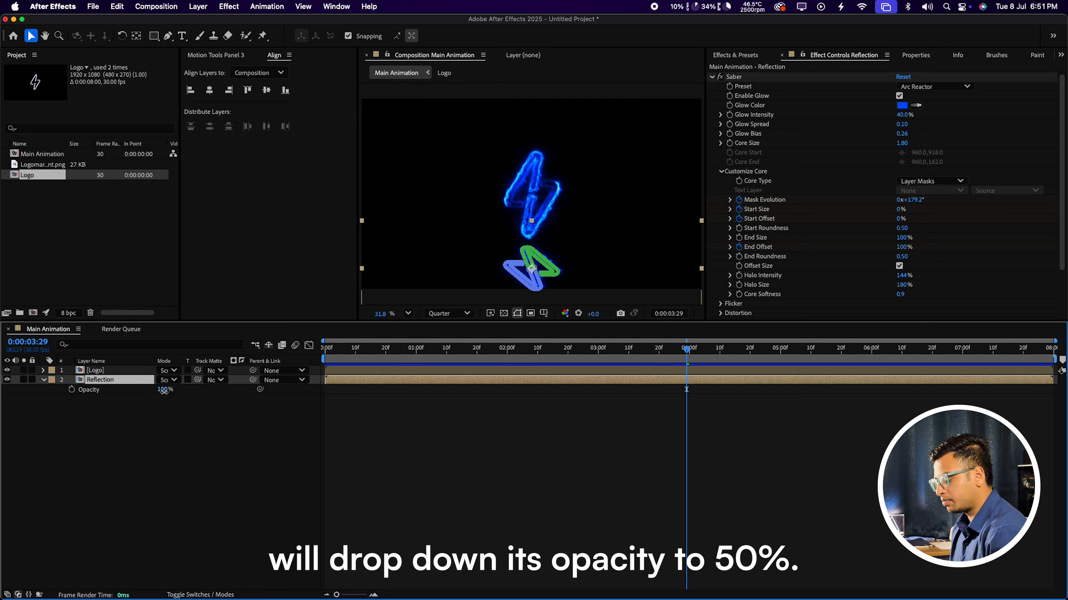
{"action": "type", "text": "50"}
{"action": "key", "text": "Return"}
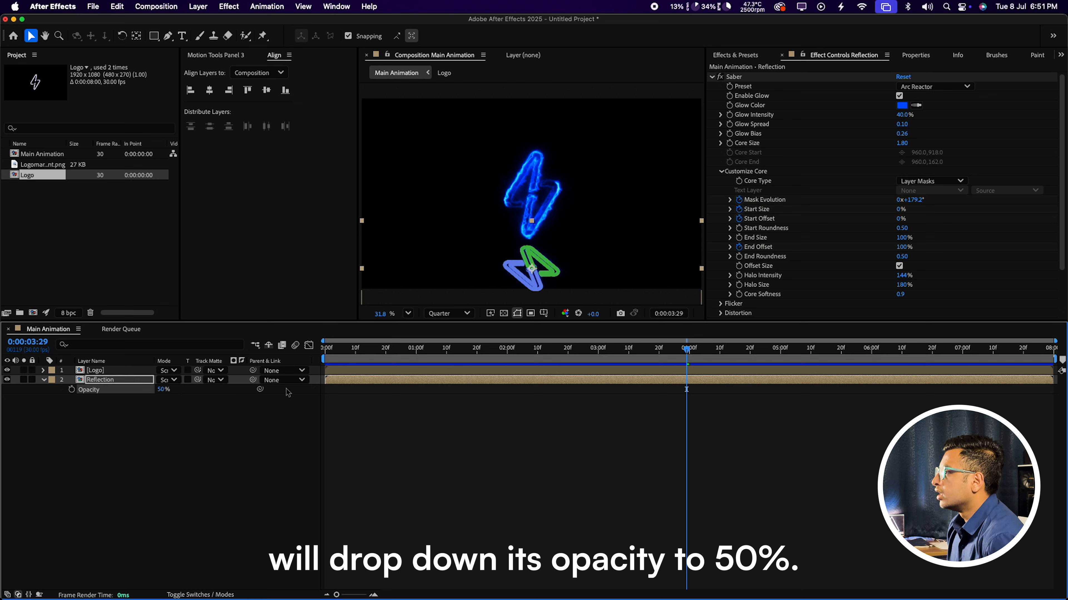
{"action": "left_click", "coordinate": [601, 91]}
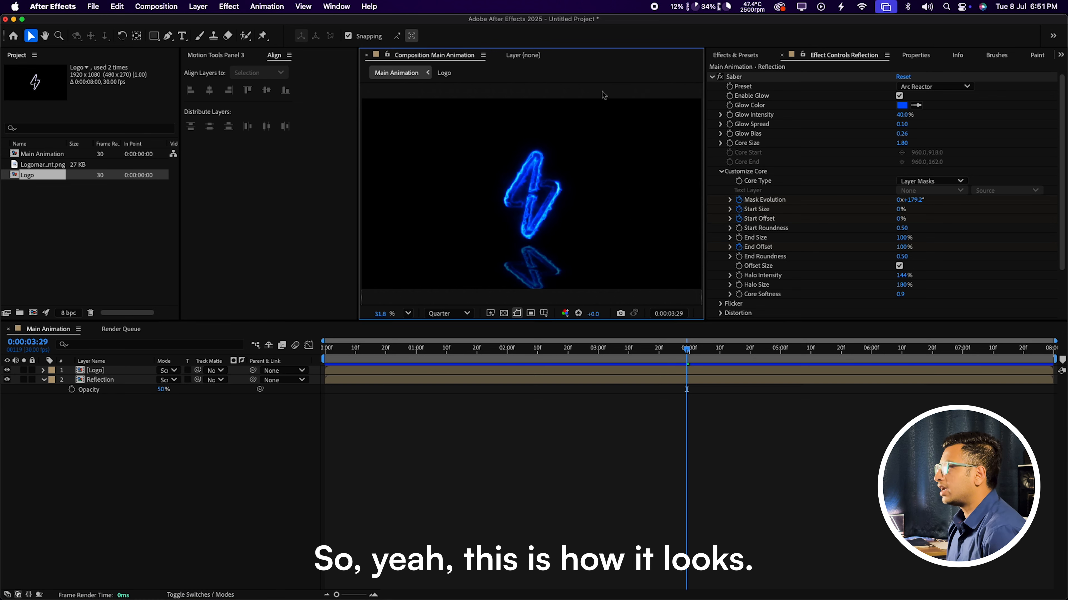
Step: Move the Logo and Reflection layers up together slightly
{"action": "left_click", "coordinate": [546, 279]}
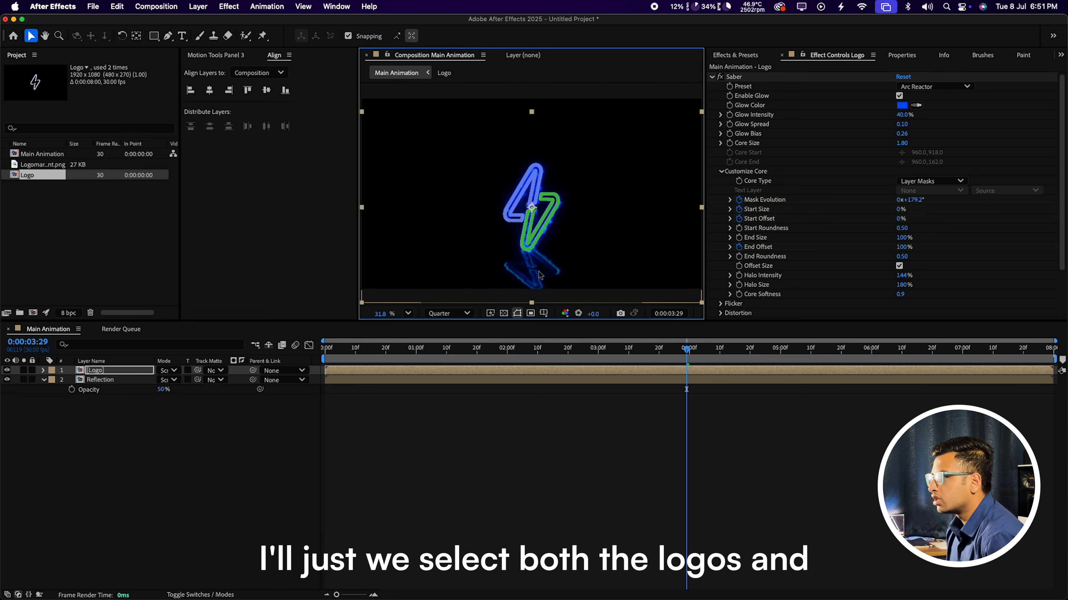
{"action": "left_click_drag", "start_coordinate": [90, 429], "coordinate": [122, 369]}
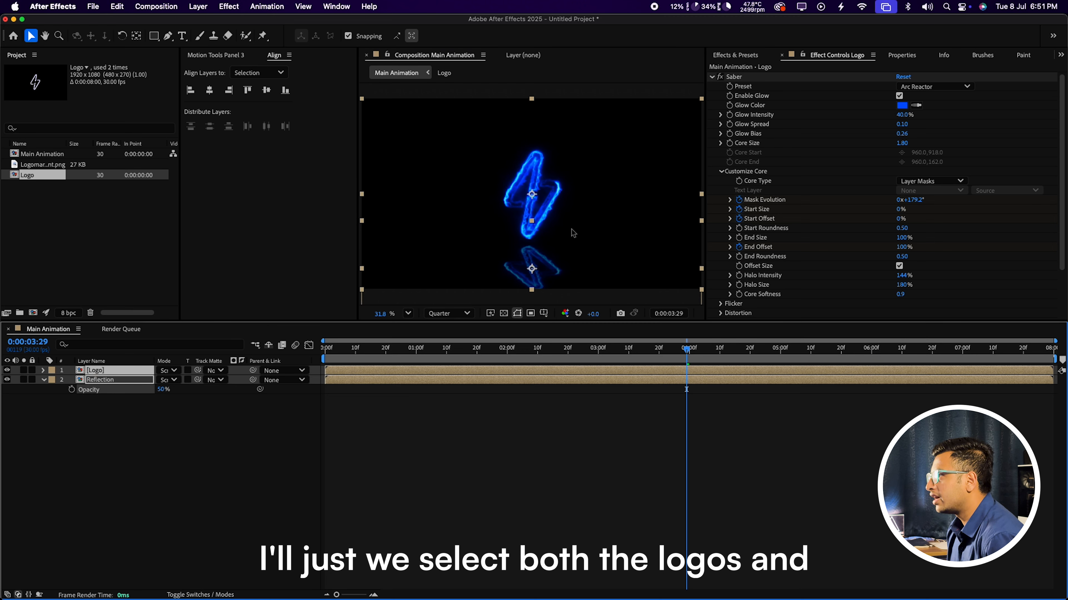
{"action": "left_click_drag", "start_coordinate": [554, 187], "coordinate": [554, 172]}
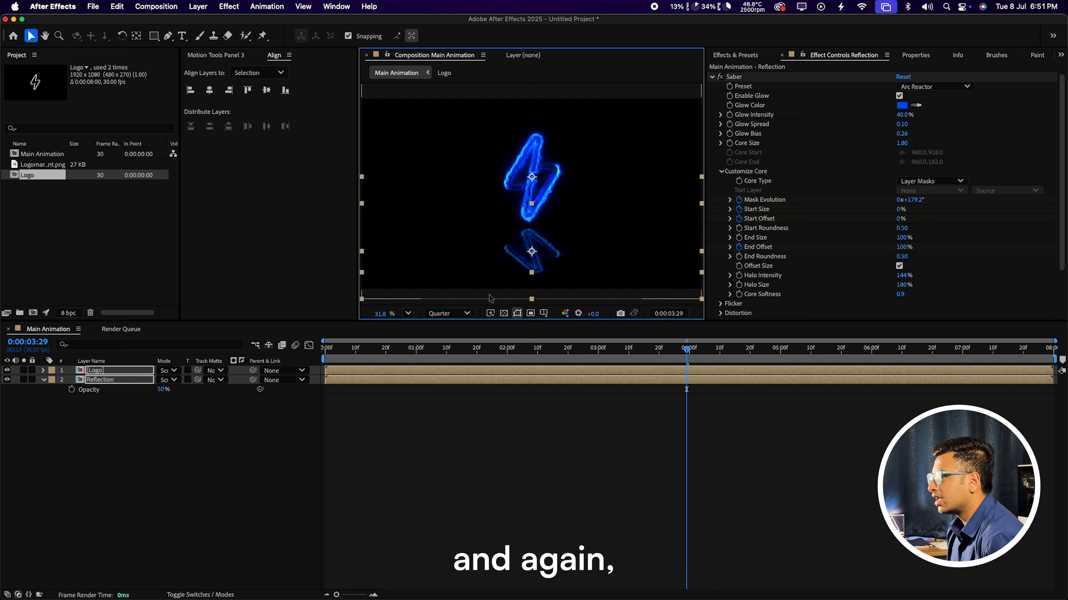
Step: Nudge only the Reflection layer a little lower beneath the logo
{"action": "left_click", "coordinate": [124, 412]}
{"action": "left_click", "coordinate": [131, 380]}
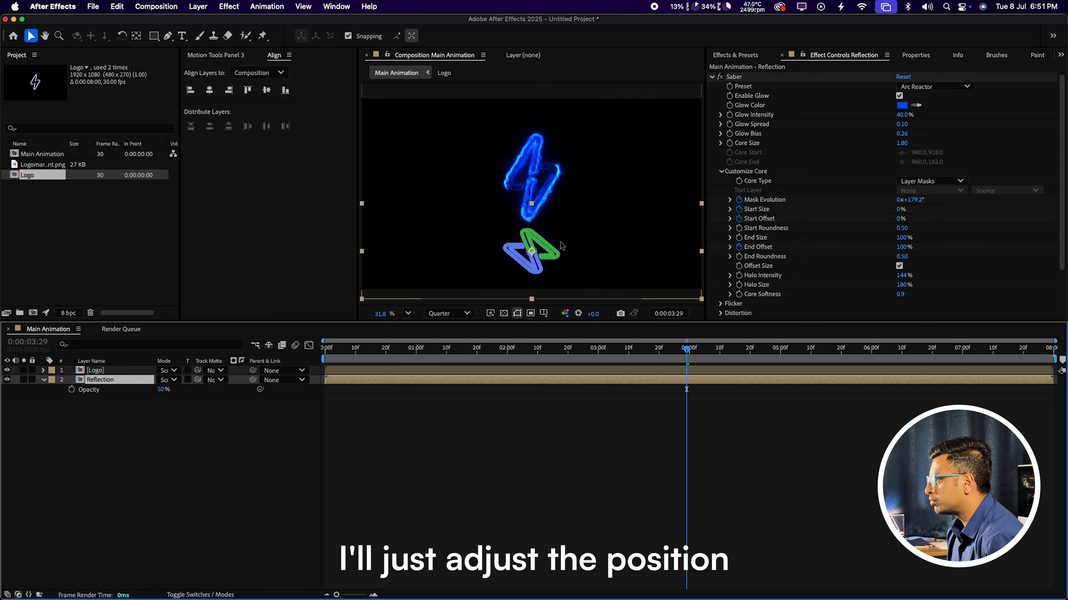
{"action": "left_click_drag", "start_coordinate": [569, 237], "coordinate": [568, 243]}
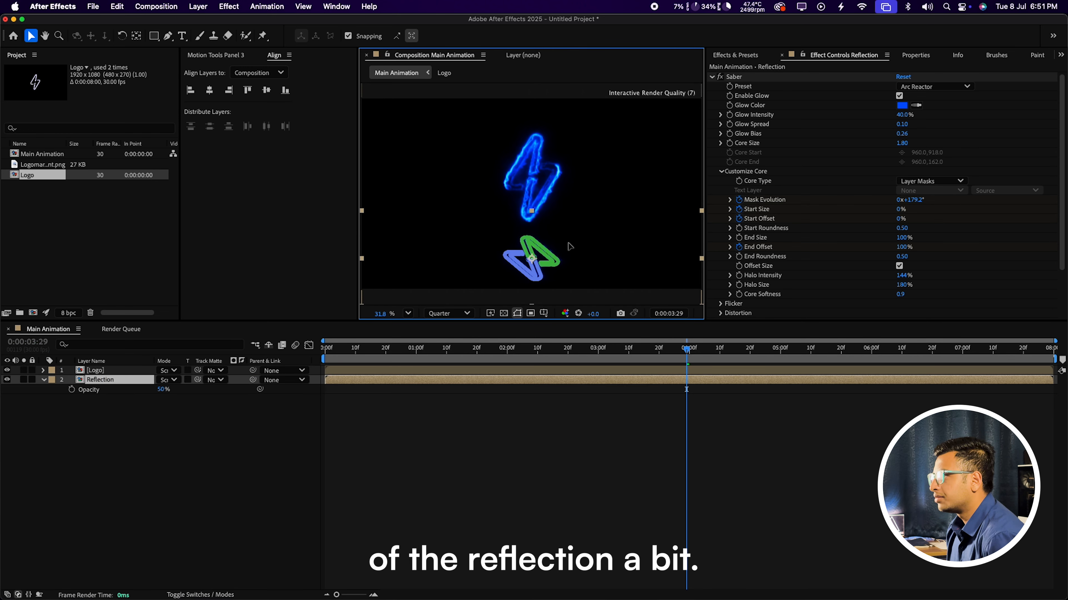
{"action": "left_click", "coordinate": [396, 445]}
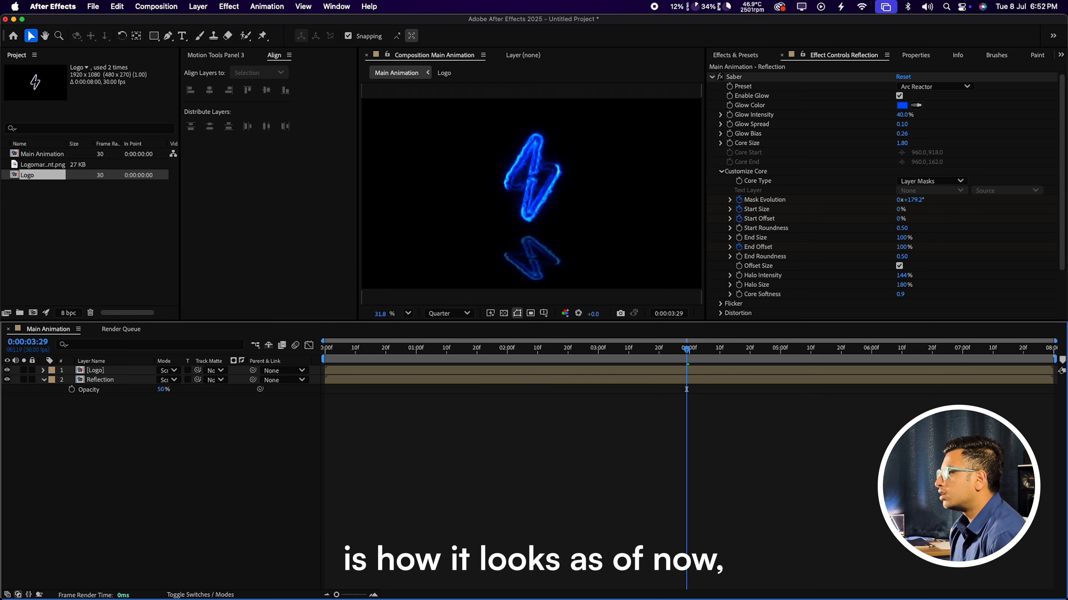
Step: Apply Directional Blur to the Reflection layer with Direction 90° and Blur Length 50
{"action": "left_click", "coordinate": [735, 55]}
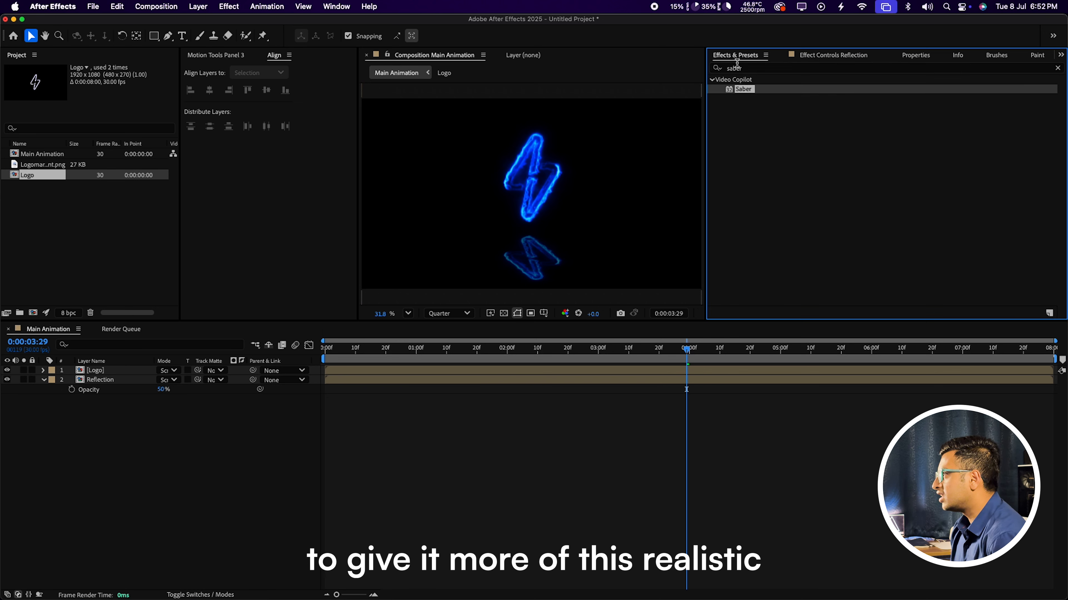
{"action": "left_click", "coordinate": [745, 68]}
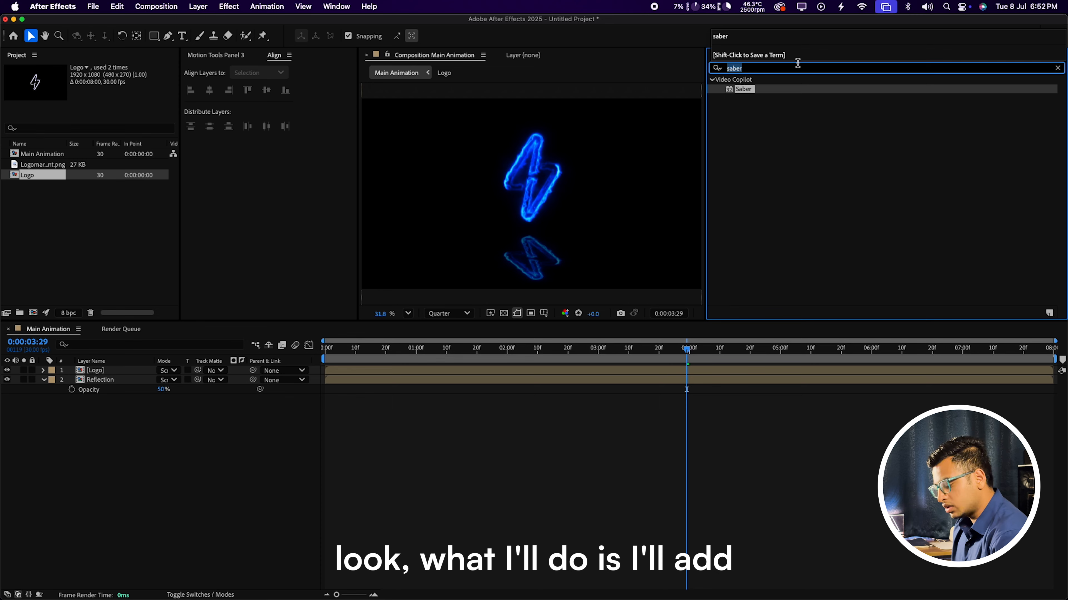
{"action": "type", "text": "Dire"}
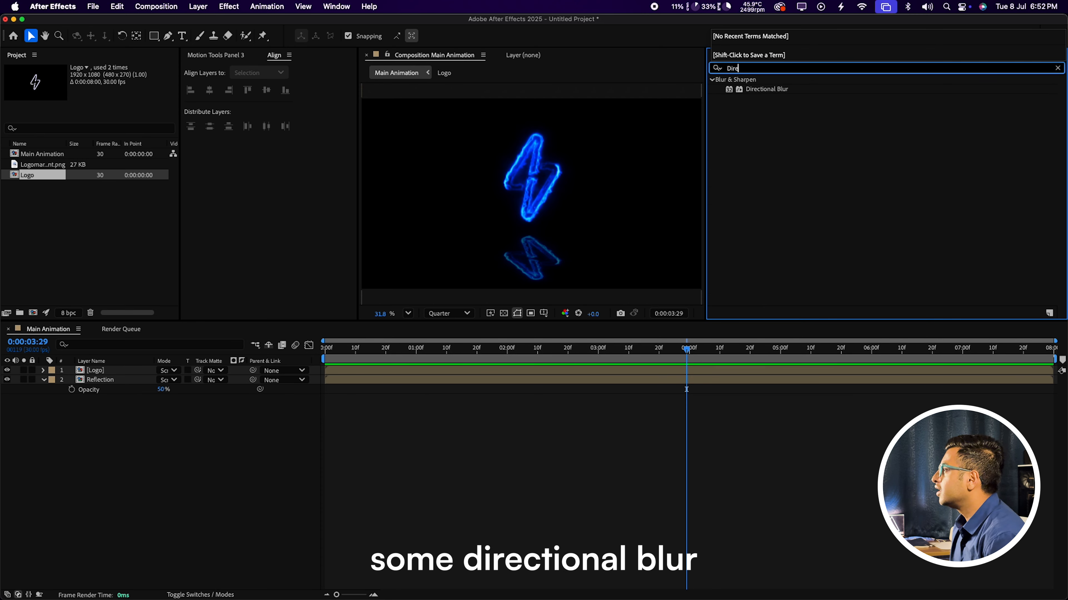
{"action": "type", "text": "c"}
{"action": "left_click_drag", "start_coordinate": [767, 89], "coordinate": [99, 383]}
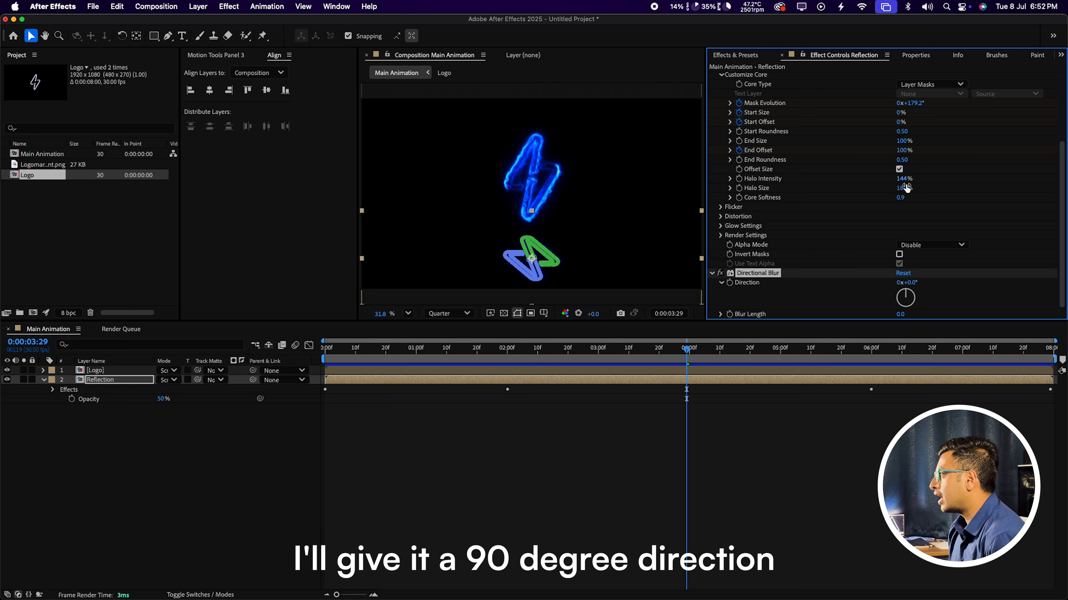
{"action": "left_click", "coordinate": [908, 282]}
{"action": "type", "text": "90"}
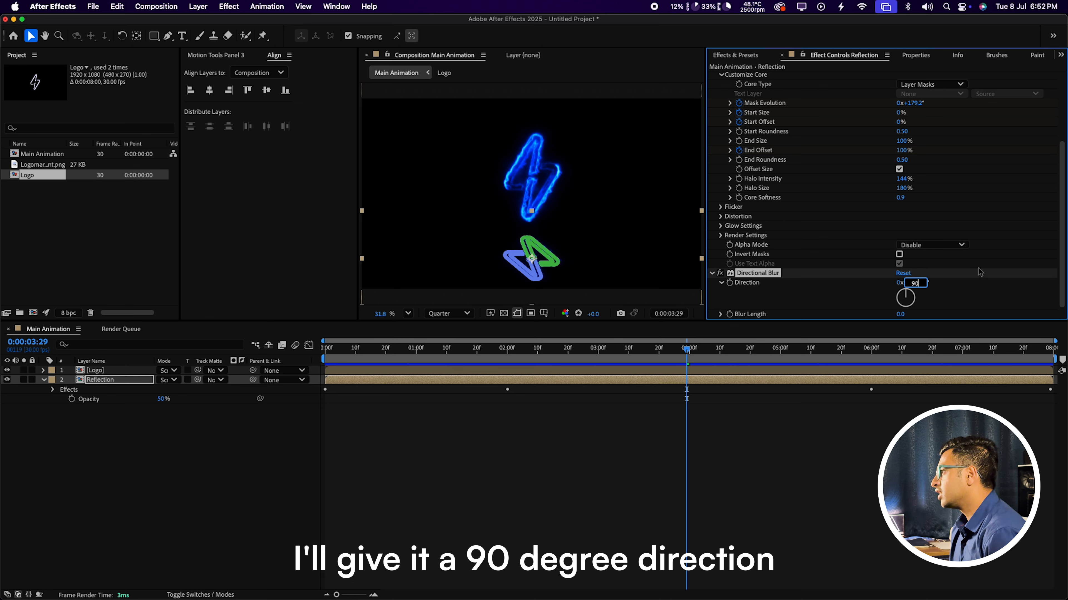
{"action": "key", "text": "Return"}
{"action": "left_click", "coordinate": [900, 314]}
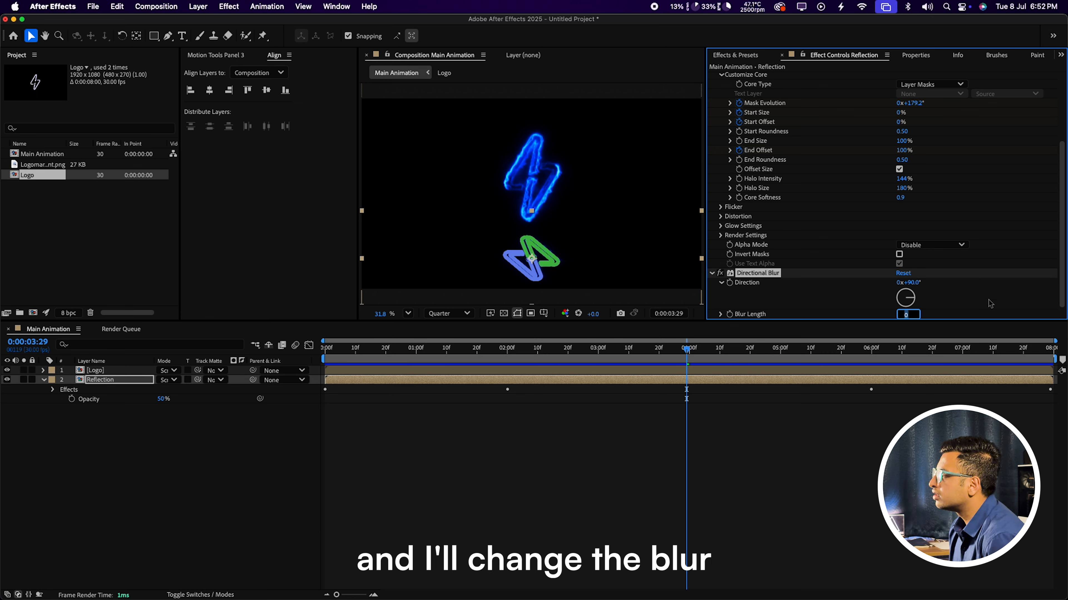
{"action": "type", "text": "5"}
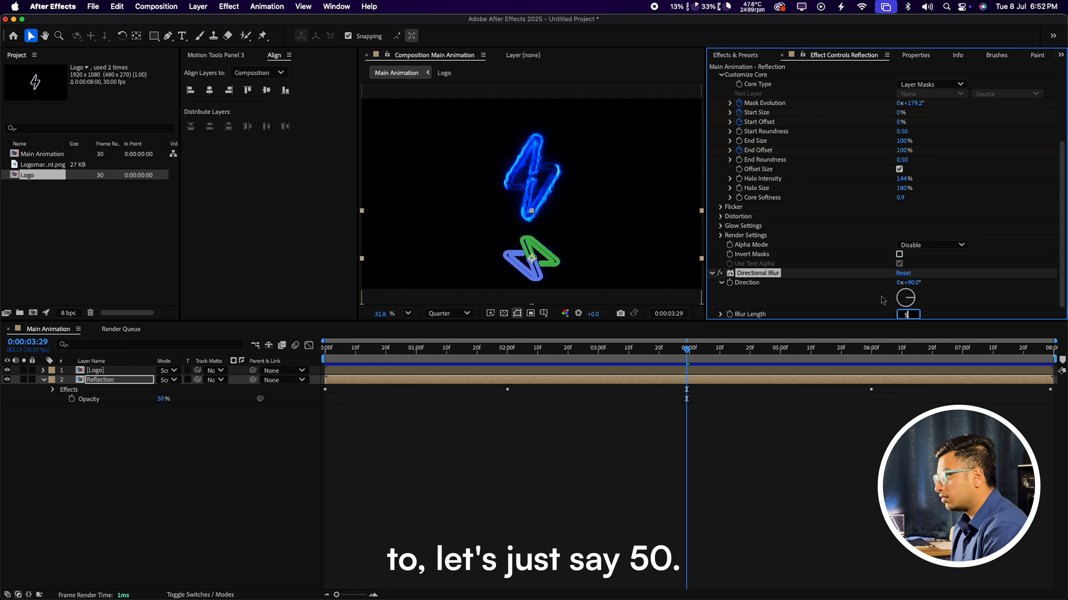
{"action": "type", "text": "0"}
{"action": "key", "text": "Return"}
Step: Zoom to 100% to inspect the reflection blur, then fit the composition back in view
{"action": "left_click", "coordinate": [648, 87]}
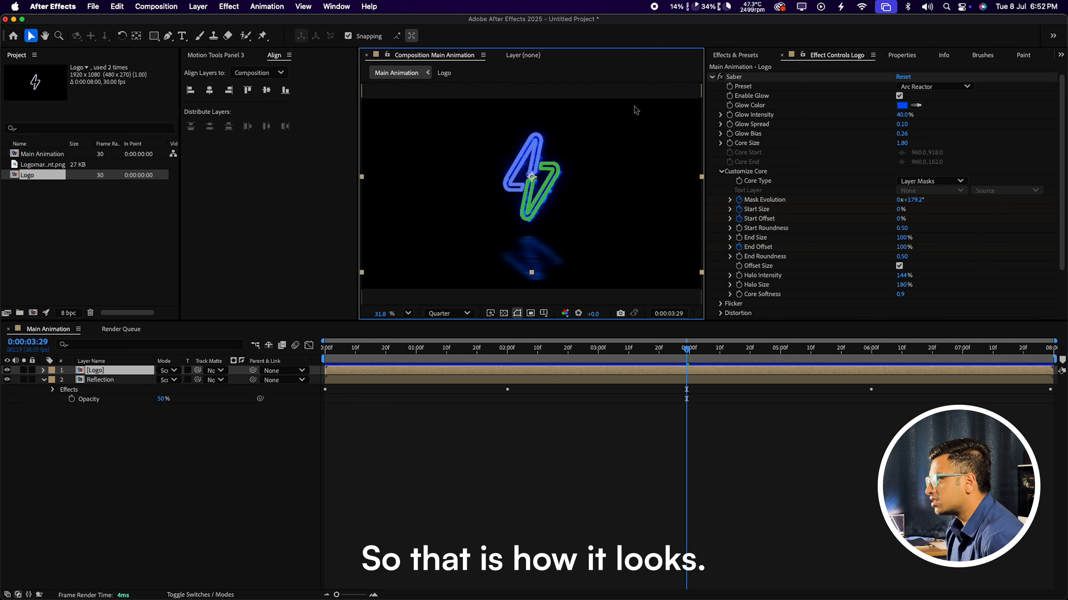
{"action": "key", "text": "z"}
{"action": "left_click", "coordinate": [532, 274]}
{"action": "double_click", "coordinate": [541, 186]}
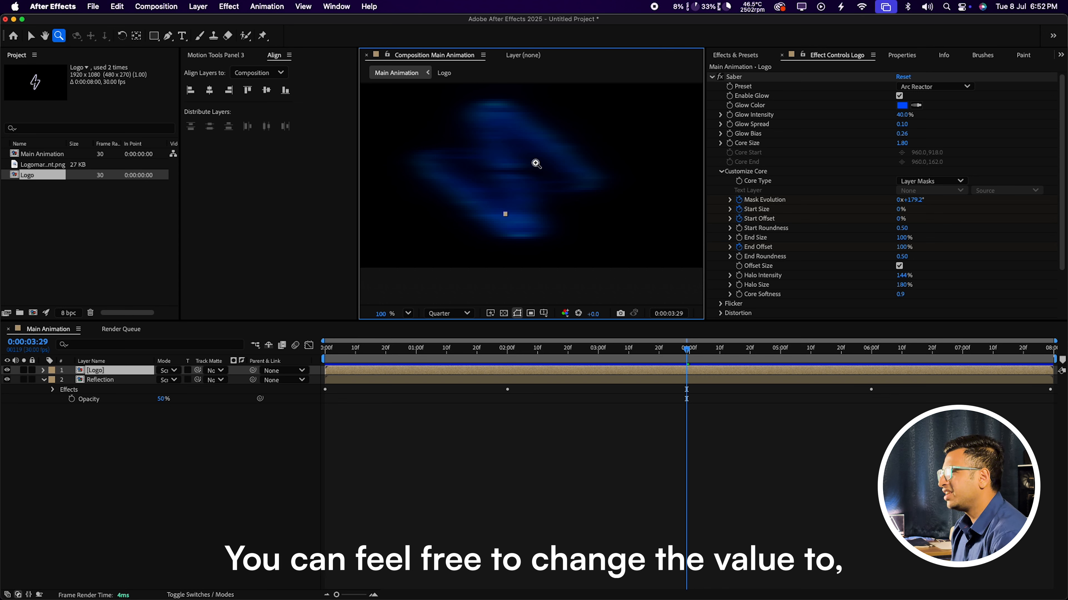
{"action": "key", "text": "v"}
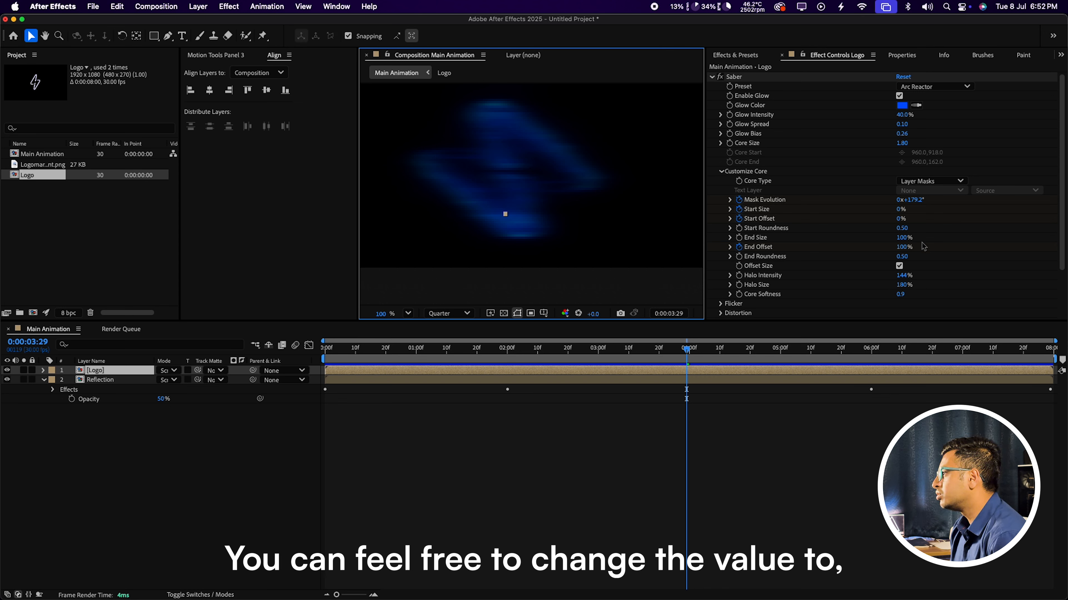
{"action": "scroll", "coordinate": [800, 311], "scroll_direction": "down", "scroll_amount": 3}
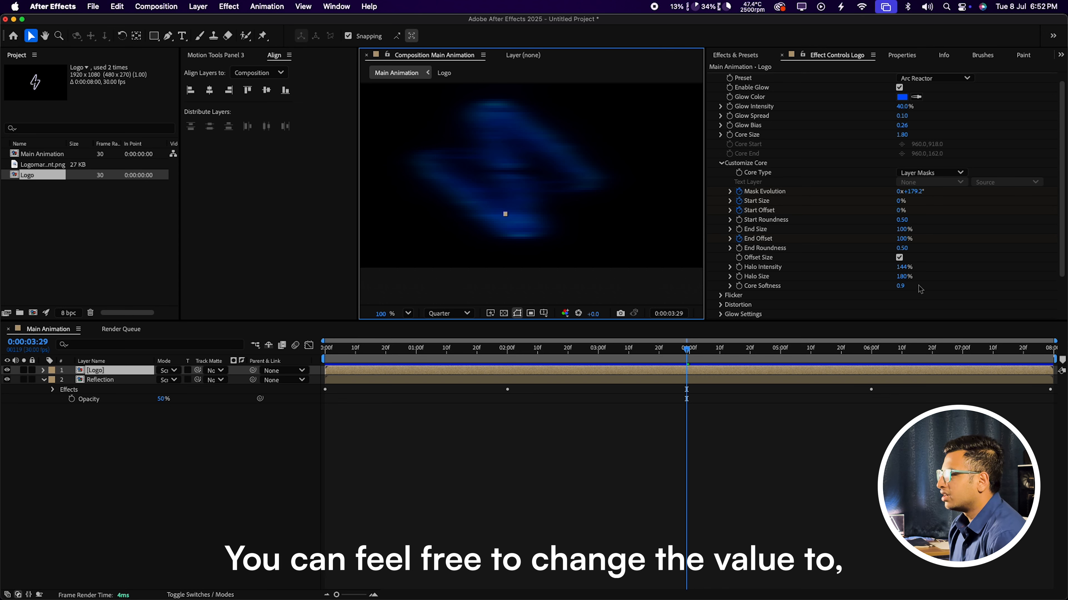
{"action": "left_click", "coordinate": [135, 381]}
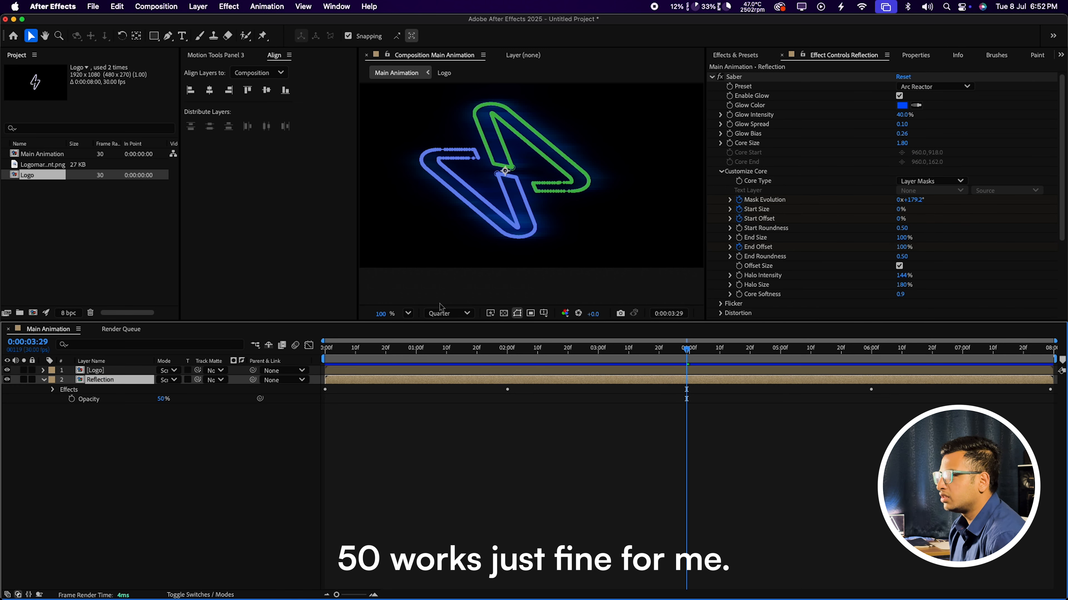
{"action": "left_click", "coordinate": [409, 315]}
{"action": "left_click", "coordinate": [420, 330]}
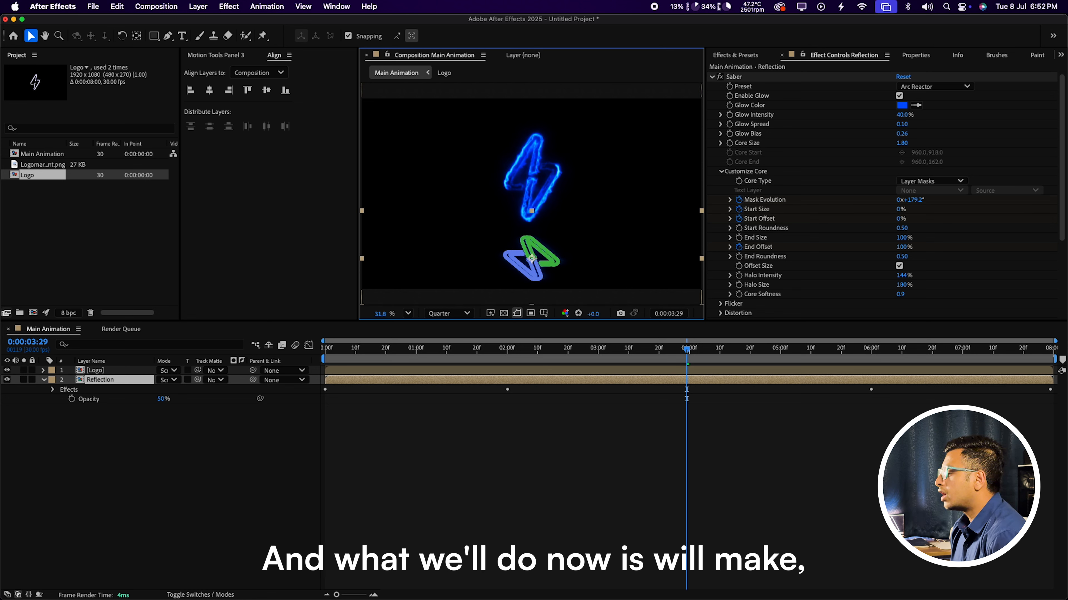
{"action": "key", "text": "super+y"}
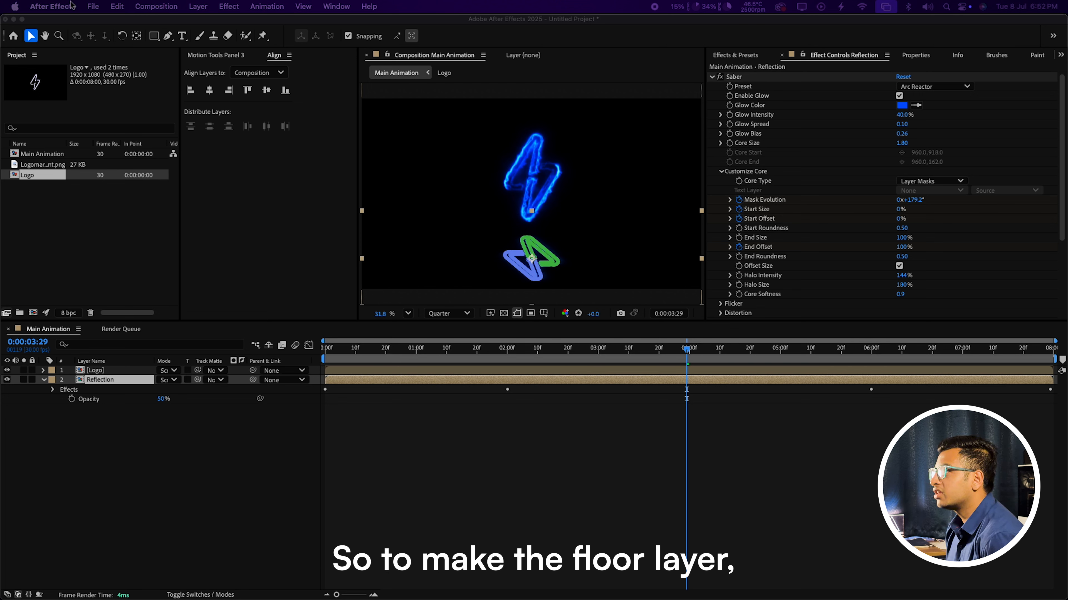
Step: Create a black 1920×1080 solid named Floor through Layer > New > Solid
{"action": "left_click", "coordinate": [198, 6]}
{"action": "mouse_move", "coordinate": [294, 23]}
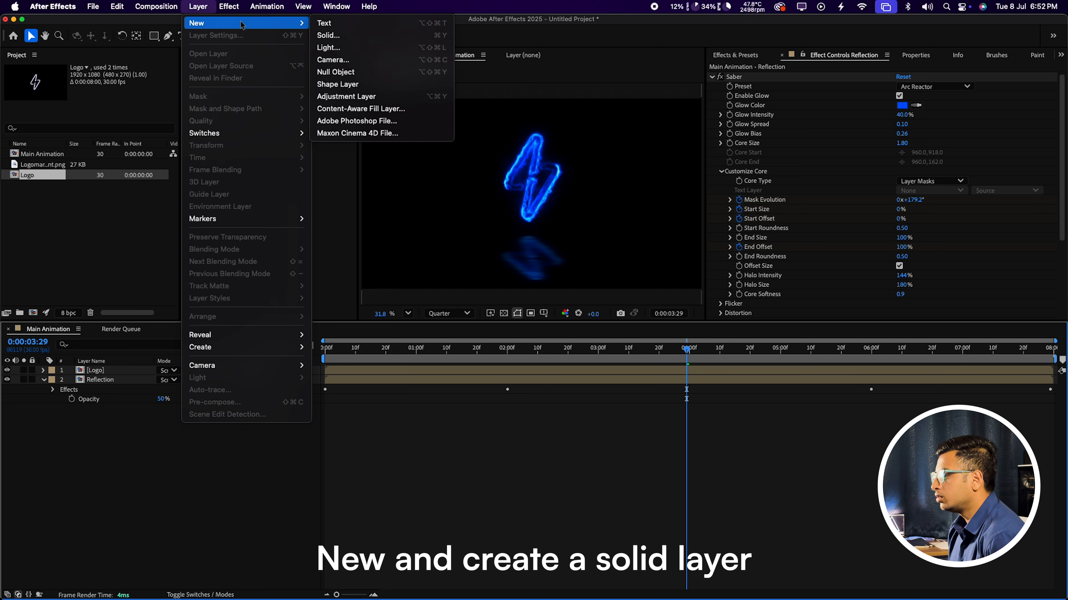
{"action": "left_click", "coordinate": [323, 36]}
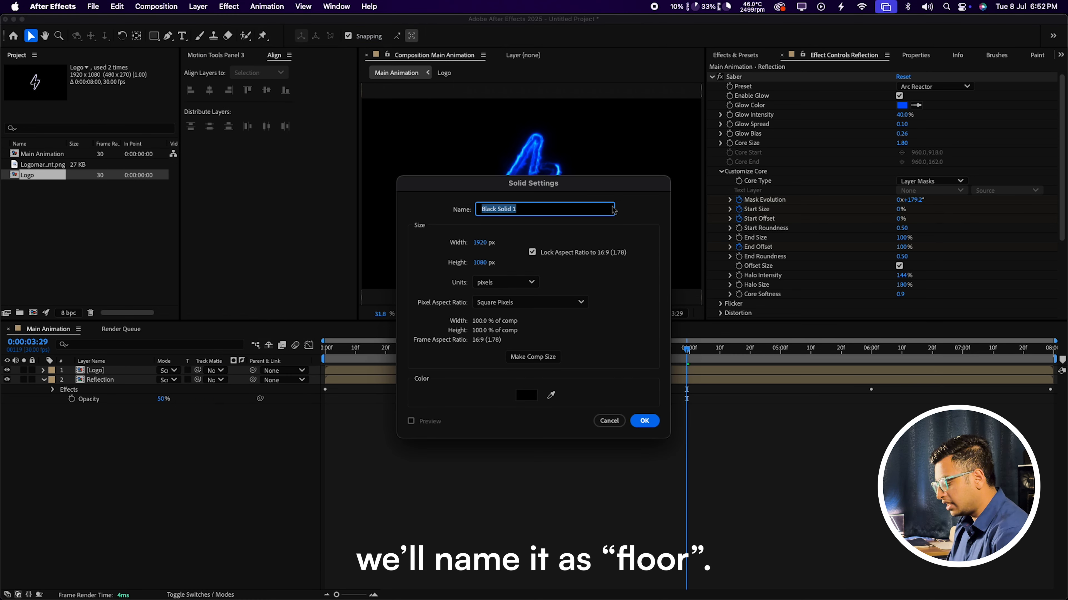
{"action": "type", "text": "Floor"}
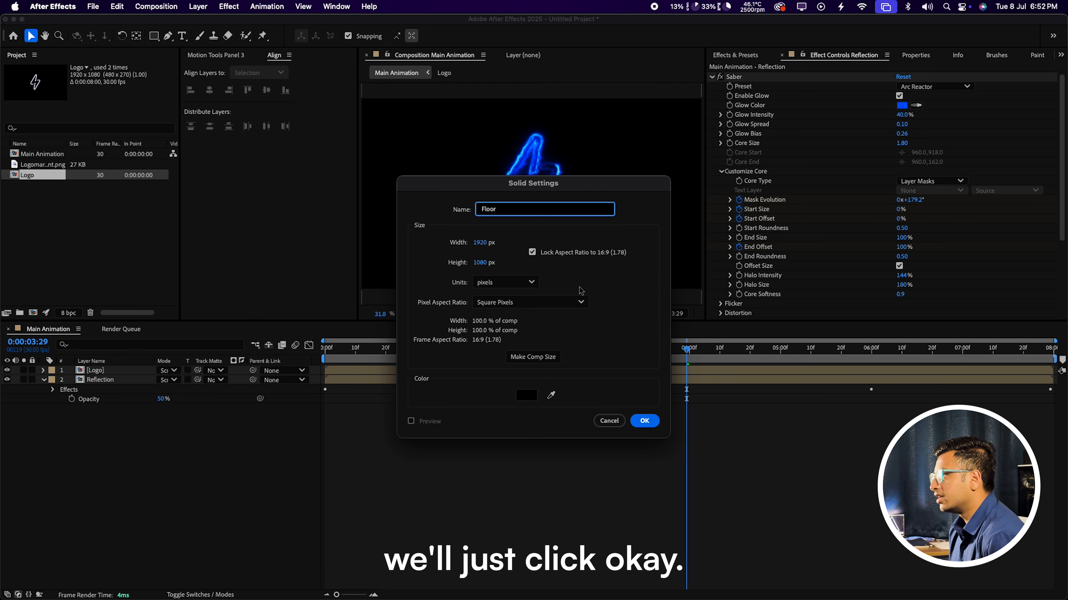
{"action": "left_click", "coordinate": [645, 421]}
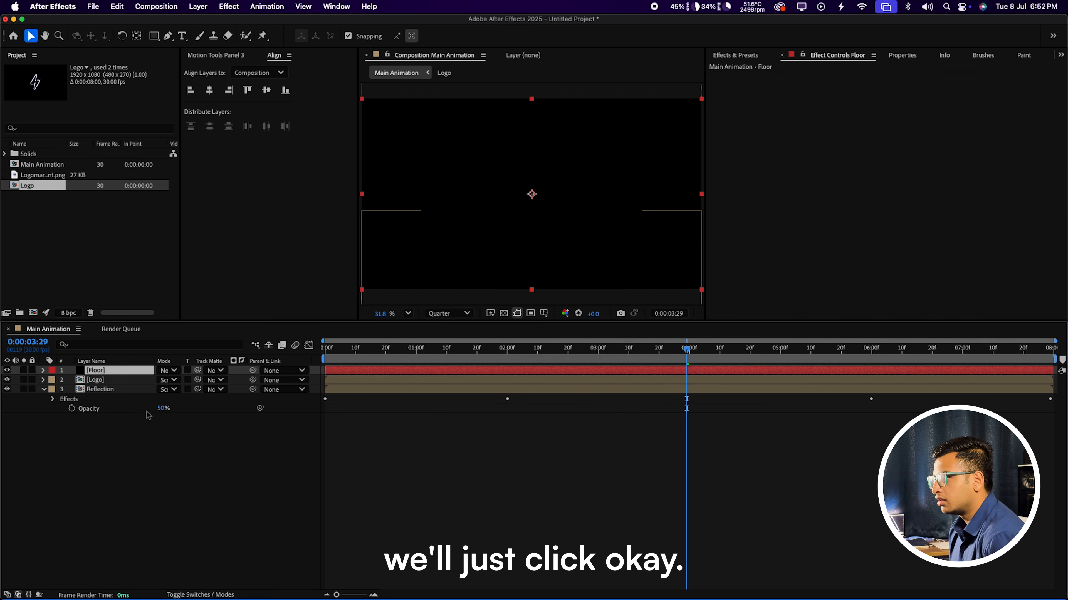
Step: Apply Fractal Noise to the Floor layer with Block noise type and -25 brightness
{"action": "left_click", "coordinate": [734, 54]}
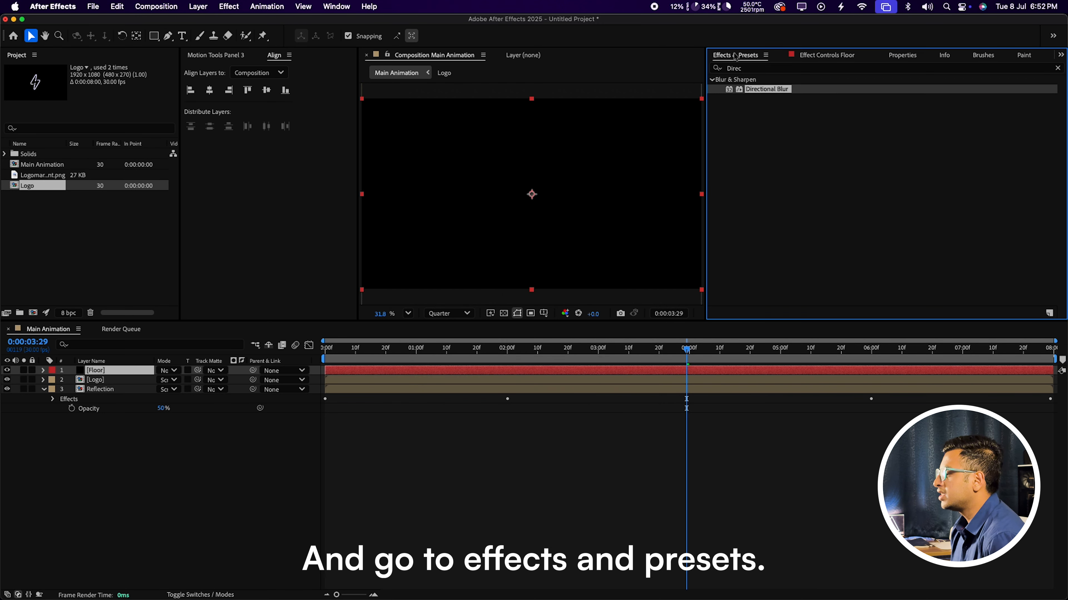
{"action": "left_click", "coordinate": [780, 68]}
{"action": "key", "text": "BackSpace"}
{"action": "type", "text": "Fracta"}
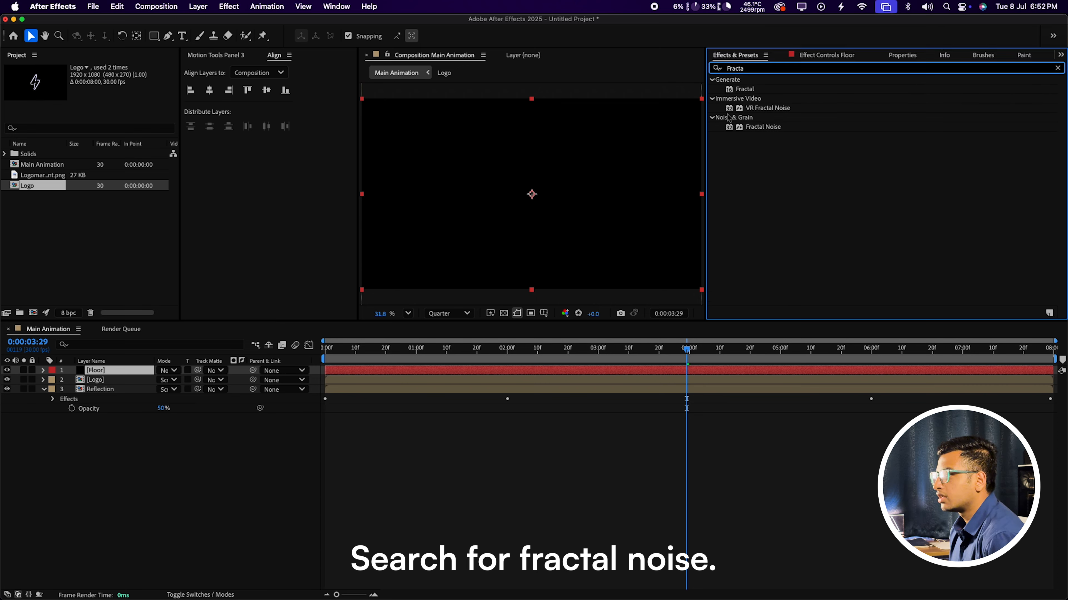
{"action": "left_click_drag", "start_coordinate": [763, 126], "coordinate": [110, 373]}
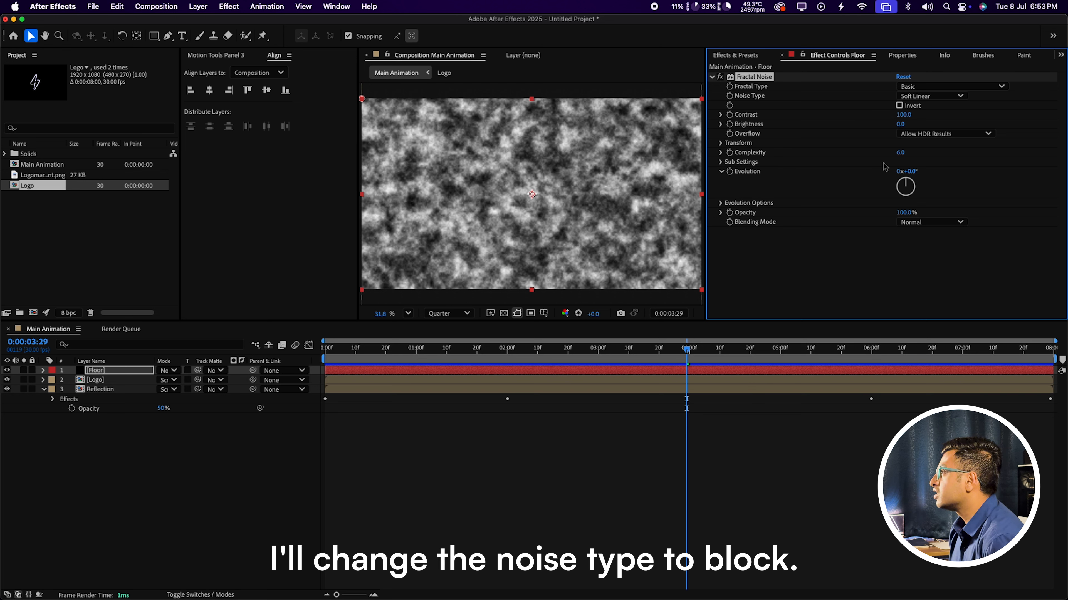
{"action": "left_click", "coordinate": [956, 96]}
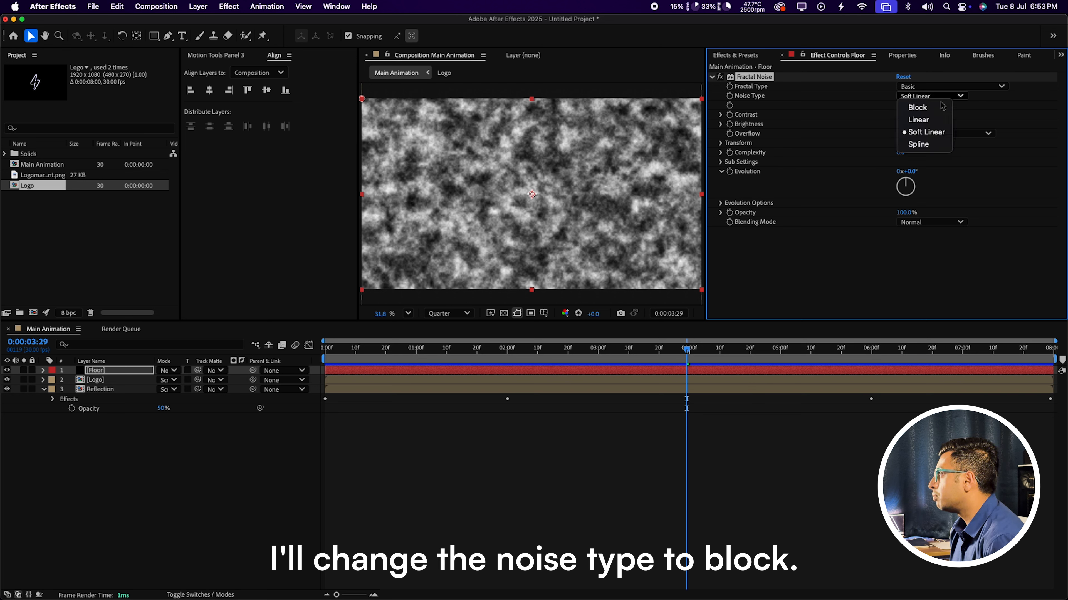
{"action": "left_click", "coordinate": [936, 105]}
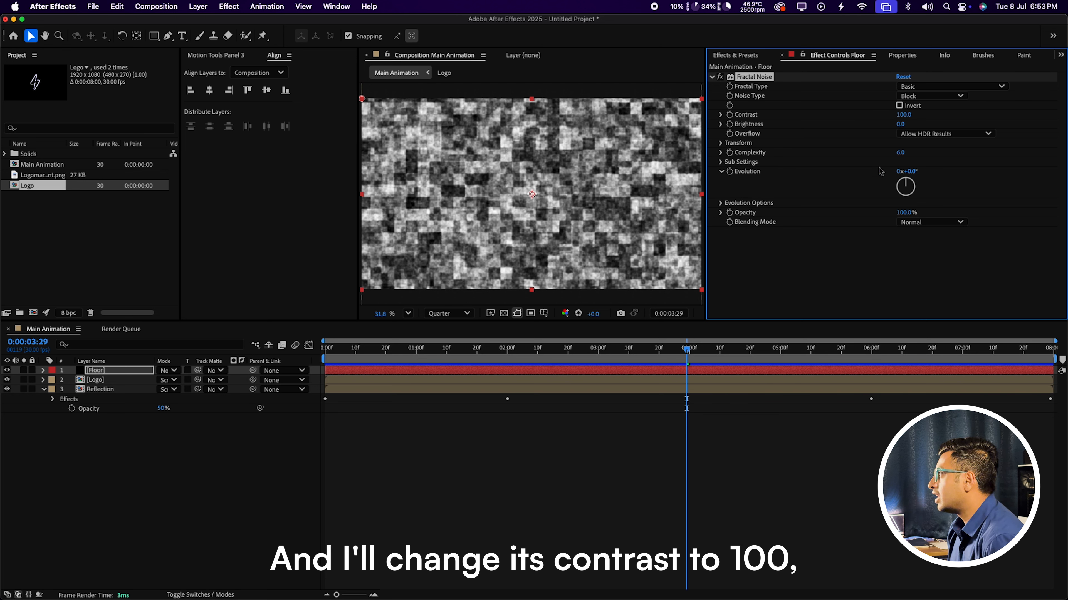
{"action": "left_click", "coordinate": [901, 125]}
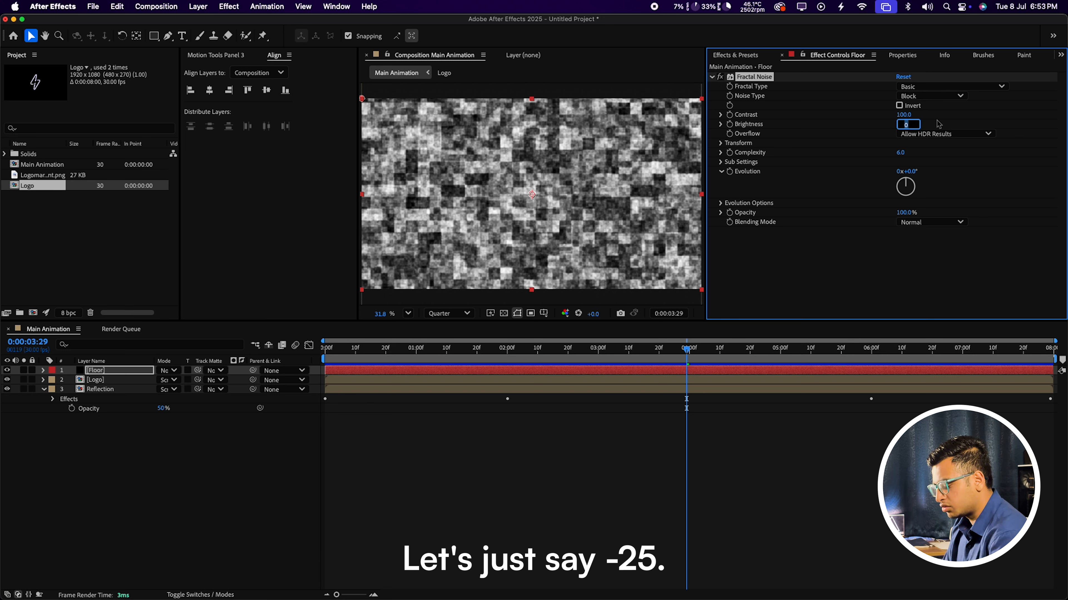
{"action": "type", "text": "-25"}
{"action": "key", "text": "Return"}
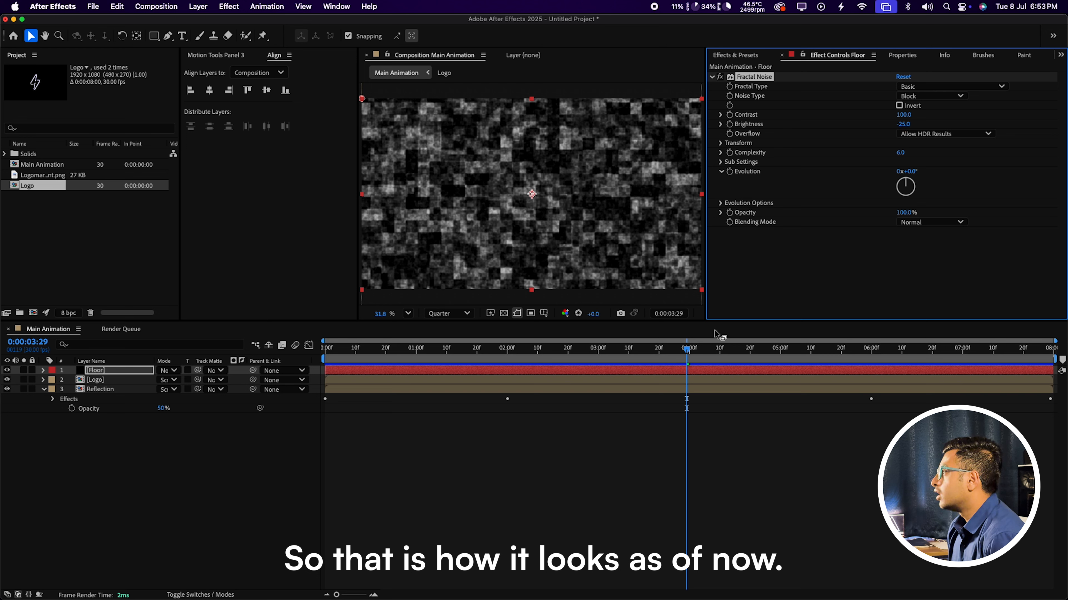
Step: Set the Fractal Noise Transform Scale to 75 and Complexity to 3
{"action": "left_click", "coordinate": [720, 144]}
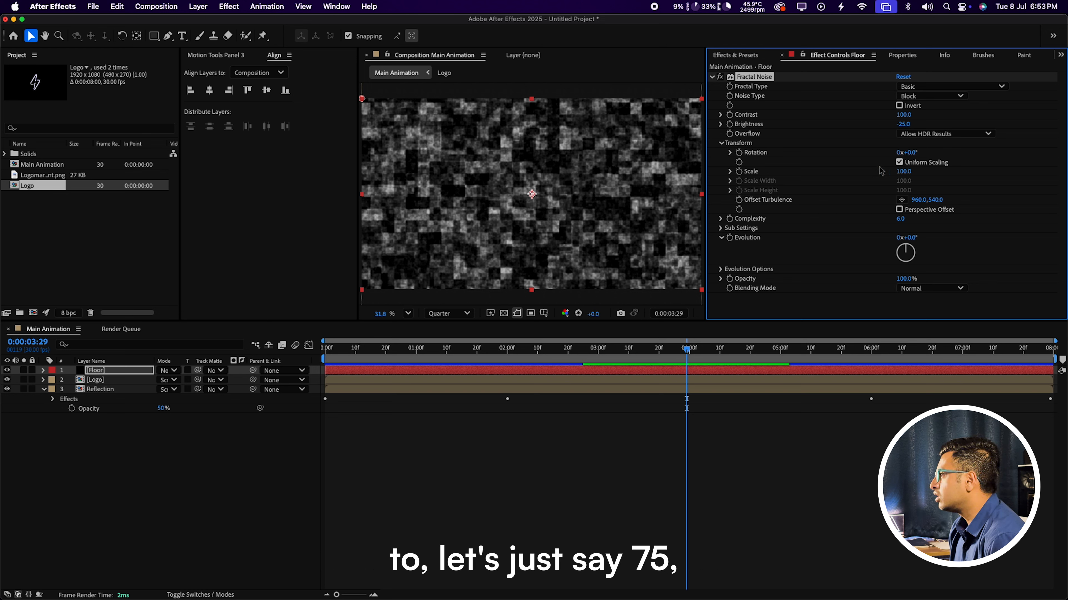
{"action": "left_click", "coordinate": [904, 171]}
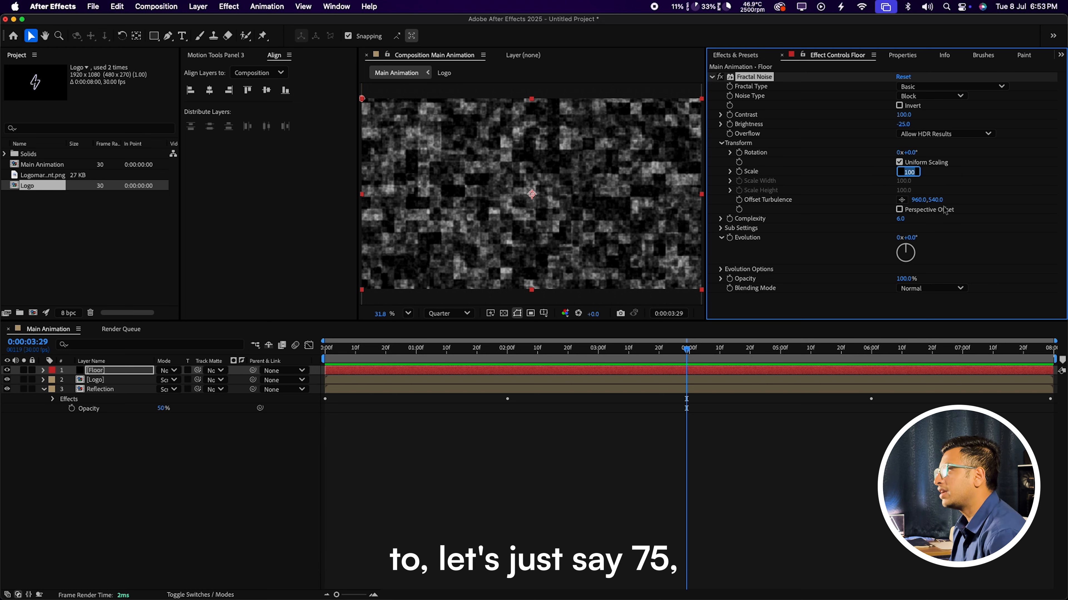
{"action": "type", "text": "75"}
{"action": "key", "text": "Return"}
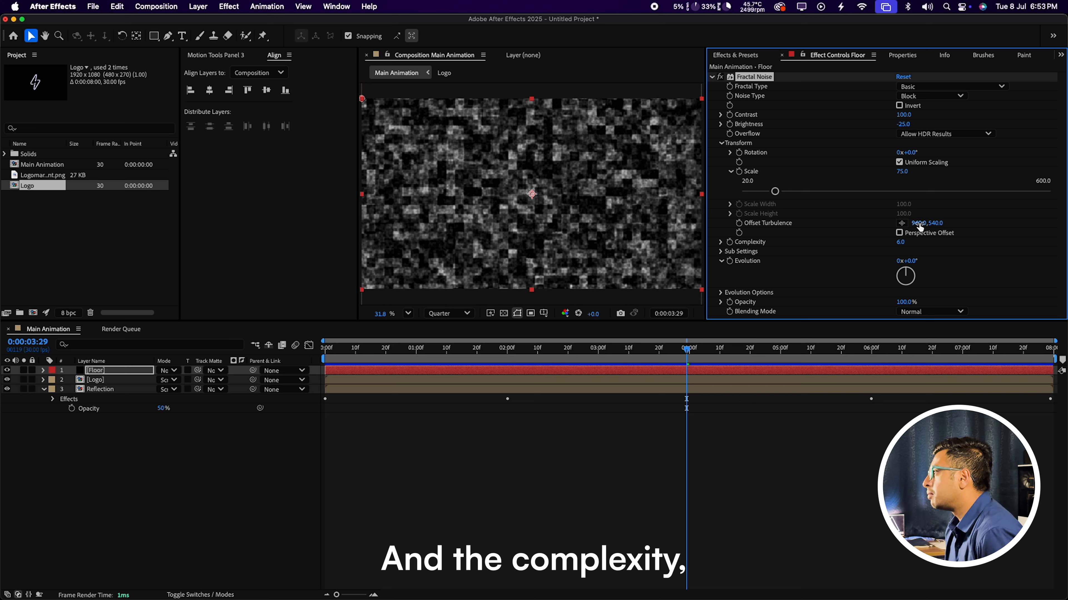
{"action": "left_click", "coordinate": [898, 243]}
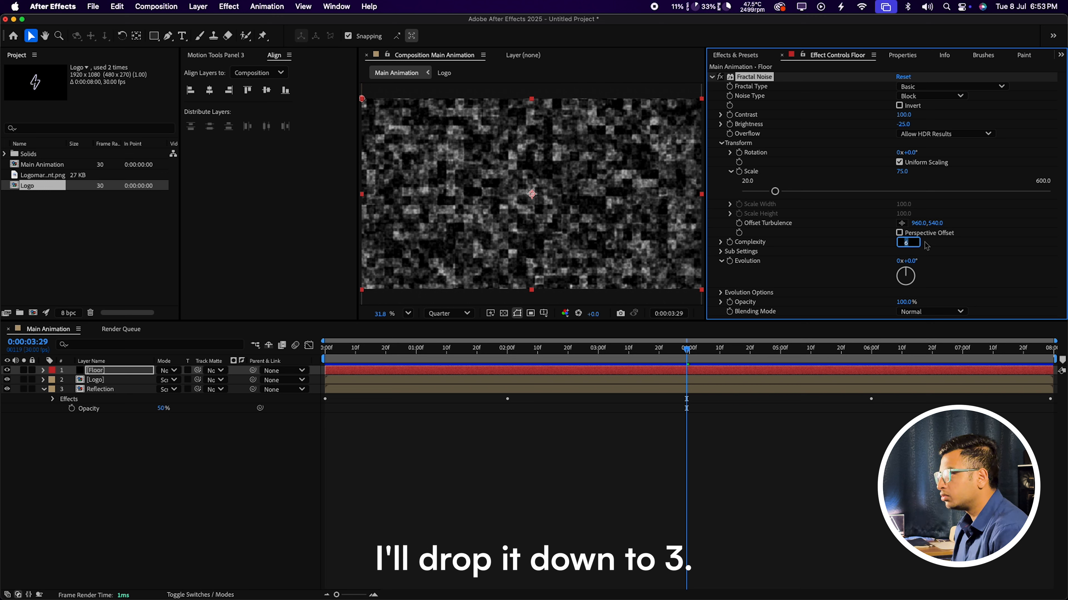
{"action": "type", "text": "3"}
{"action": "key", "text": "Return"}
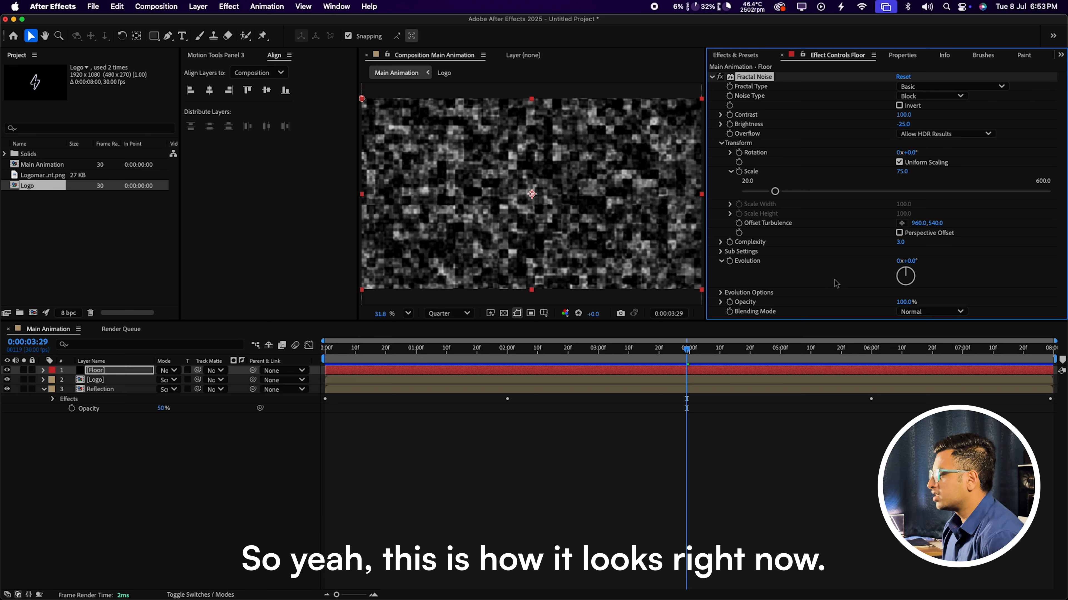
{"action": "left_click", "coordinate": [143, 482]}
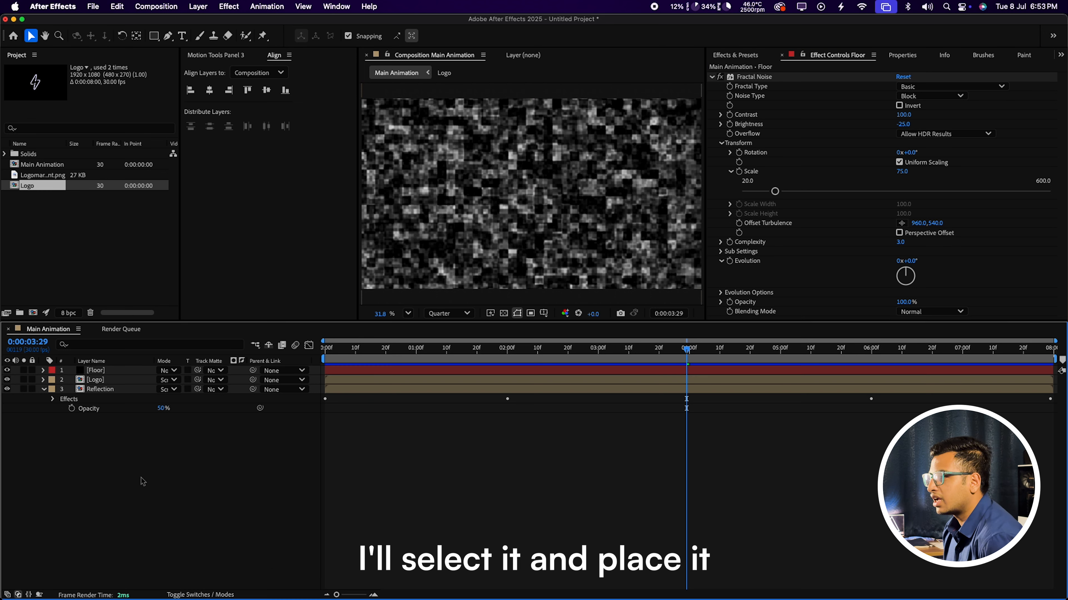
Step: Move the Floor layer below Reflection and make it a 3D layer
{"action": "left_click", "coordinate": [119, 372]}
{"action": "left_click_drag", "start_coordinate": [120, 376], "coordinate": [114, 451]}
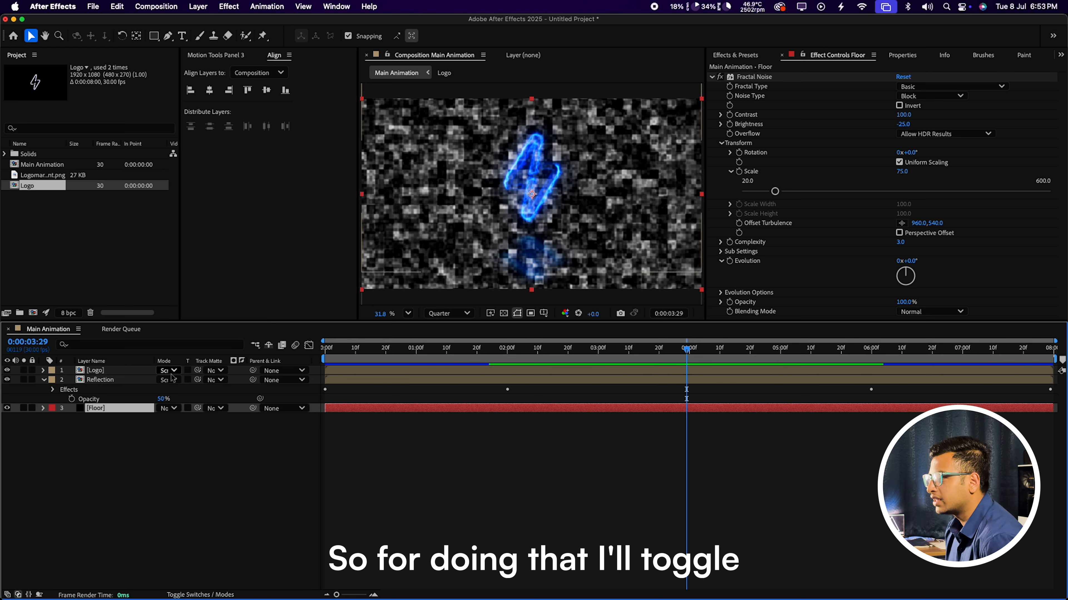
{"action": "left_click", "coordinate": [201, 594]}
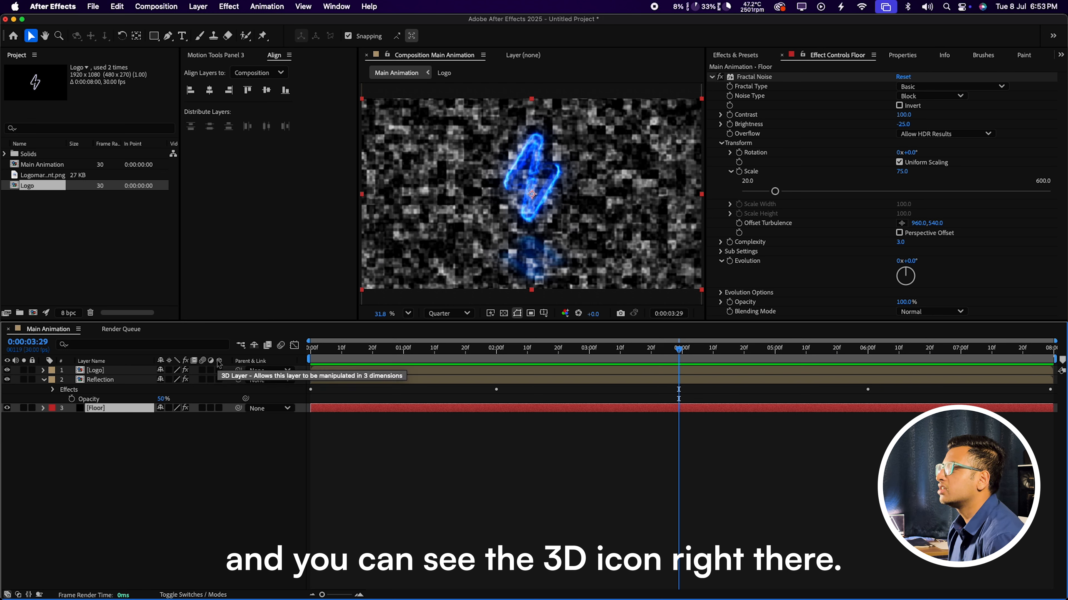
{"action": "left_click", "coordinate": [219, 407]}
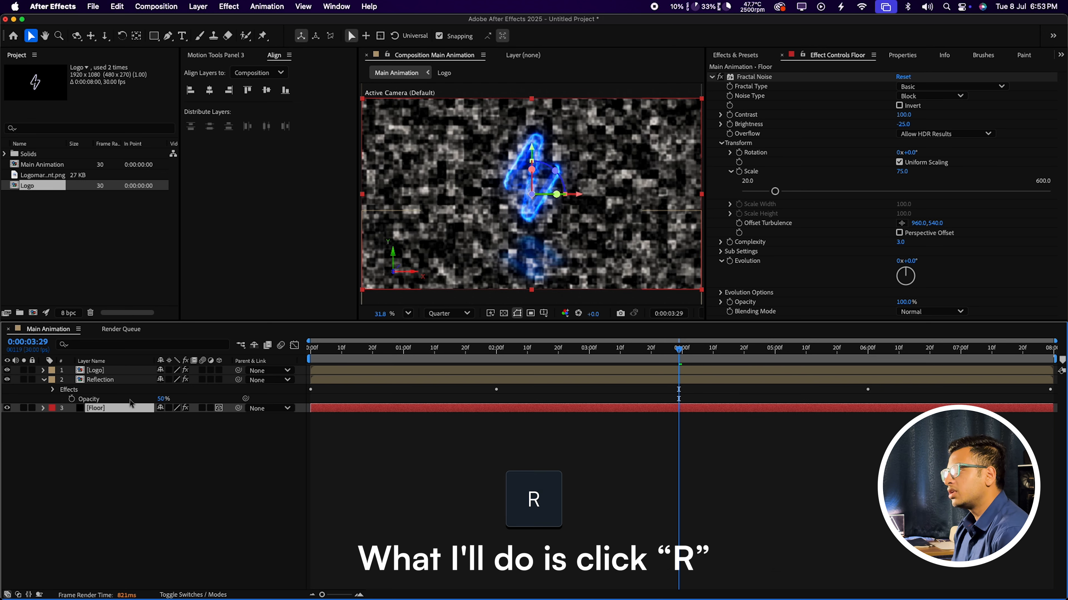
Step: Rotate Floor 90° on X and lower it to lie flat beneath the logo
{"action": "key", "text": "r"}
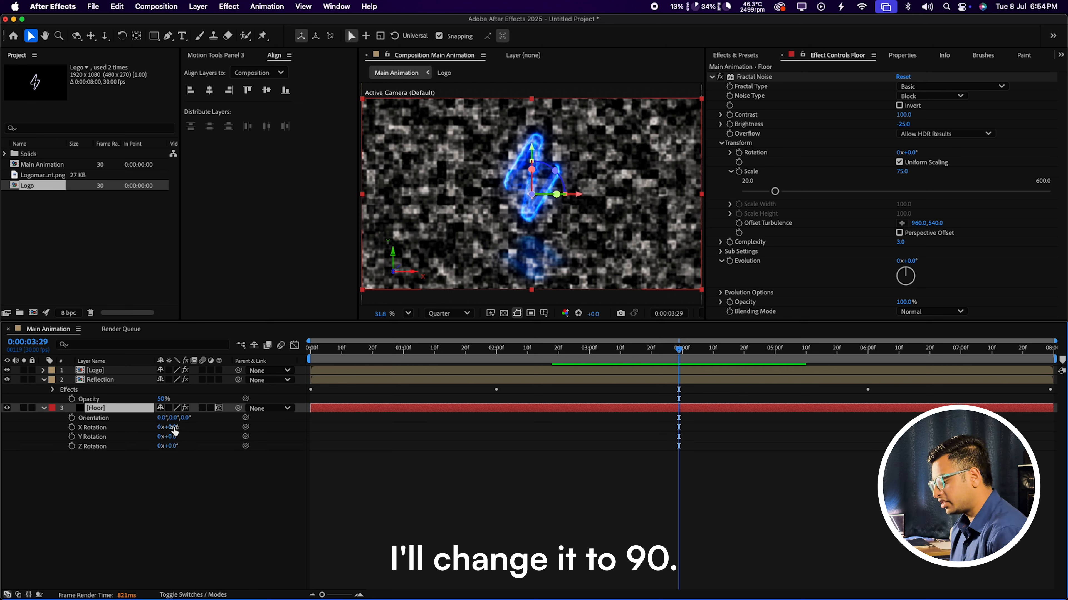
{"action": "left_click", "coordinate": [173, 428]}
{"action": "type", "text": "90"}
{"action": "key", "text": "Return"}
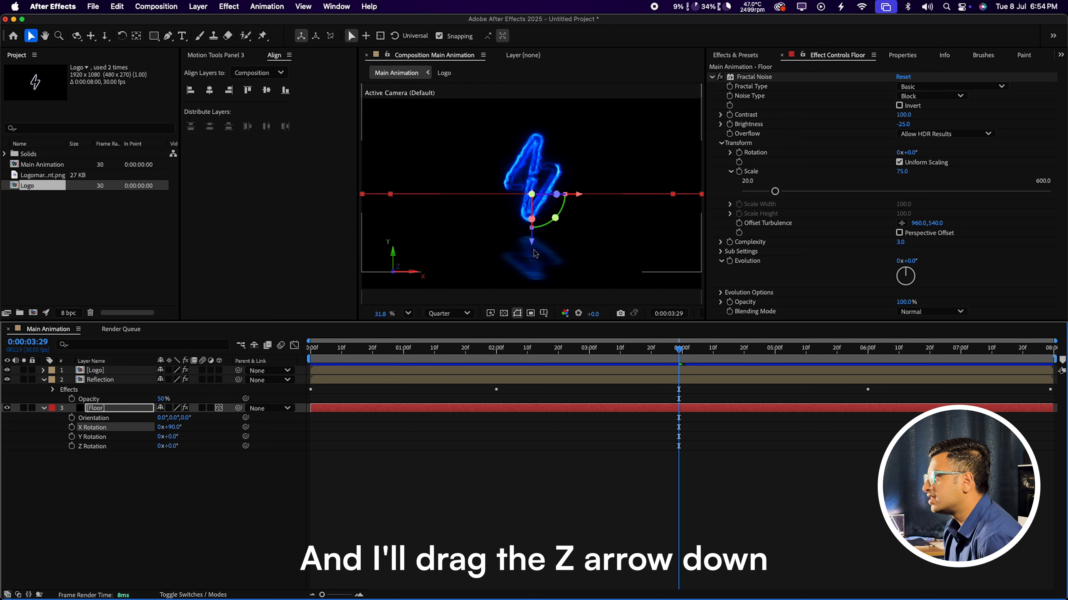
{"action": "left_click_drag", "start_coordinate": [532, 243], "coordinate": [532, 311]}
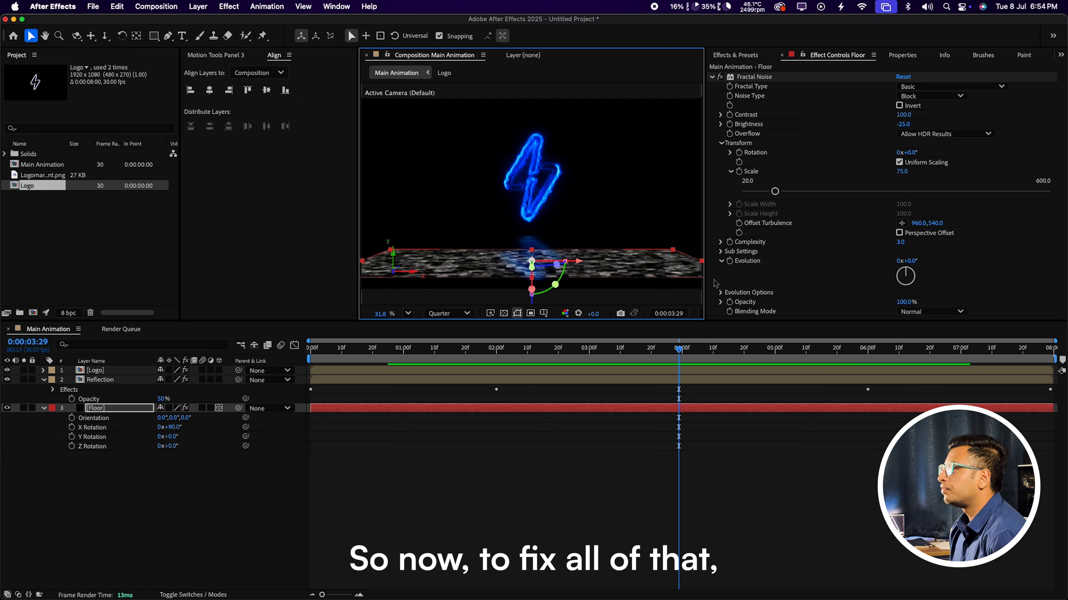
Step: Search 'Mot' in Effects & Presets and apply Motion Tile to the Floor layer
{"action": "left_click", "coordinate": [742, 58]}
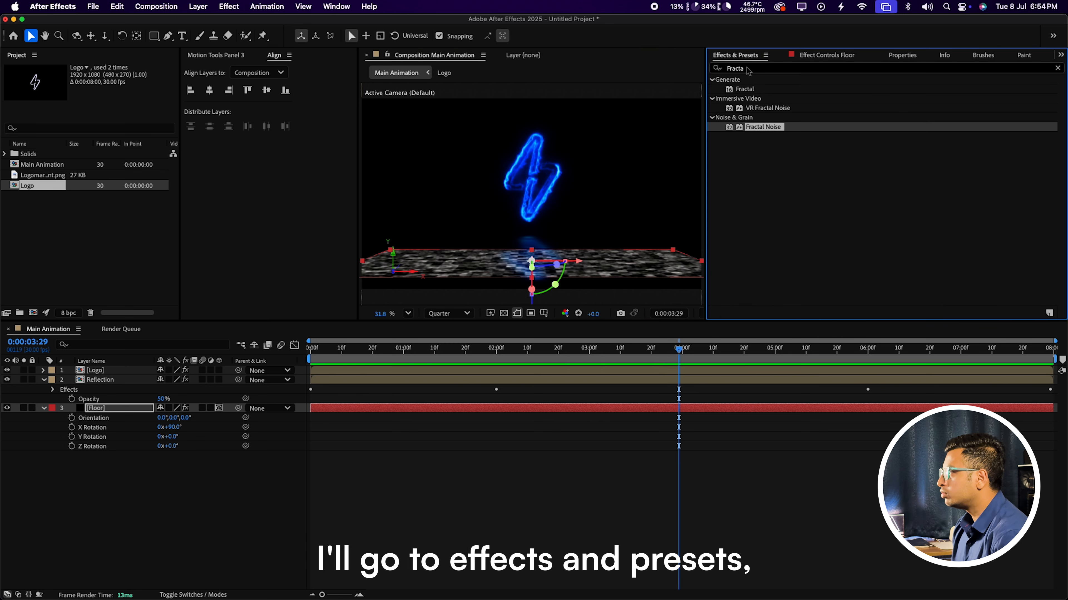
{"action": "left_click", "coordinate": [767, 65]}
{"action": "type", "text": "Mot"}
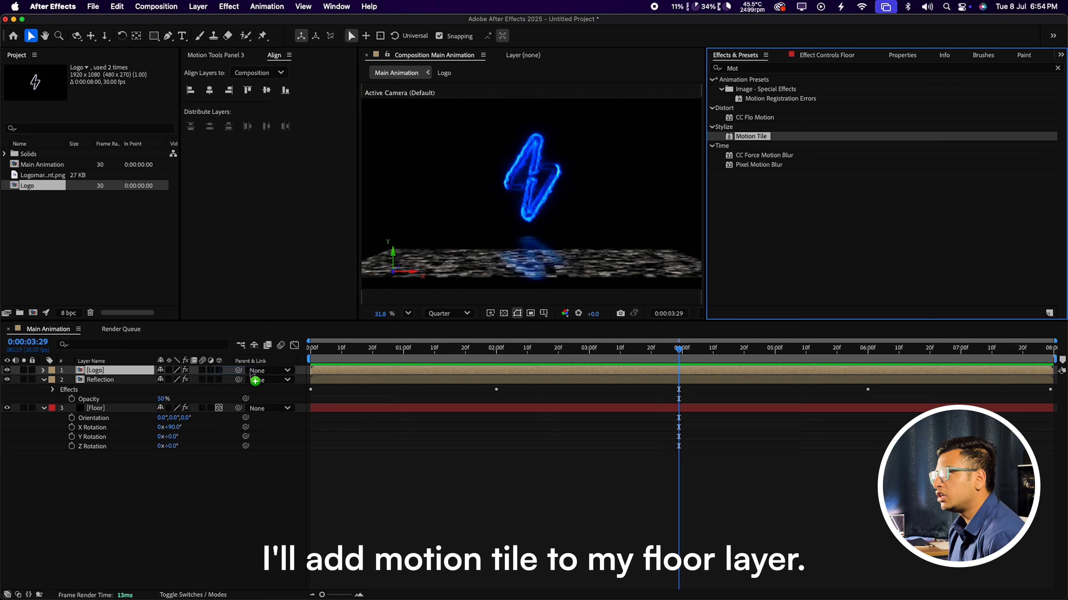
{"action": "double_click", "coordinate": [751, 137]}
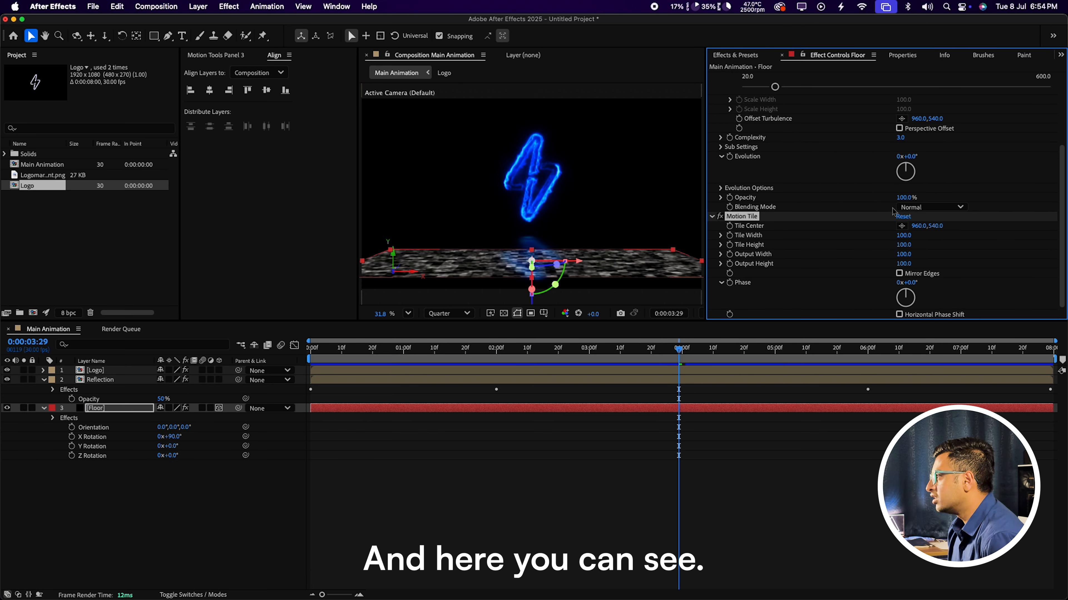
Step: Set Motion Tile Output Width 200 and Output Height 400, with Mirror Edges on
{"action": "left_click_drag", "start_coordinate": [904, 254], "coordinate": [908, 256]}
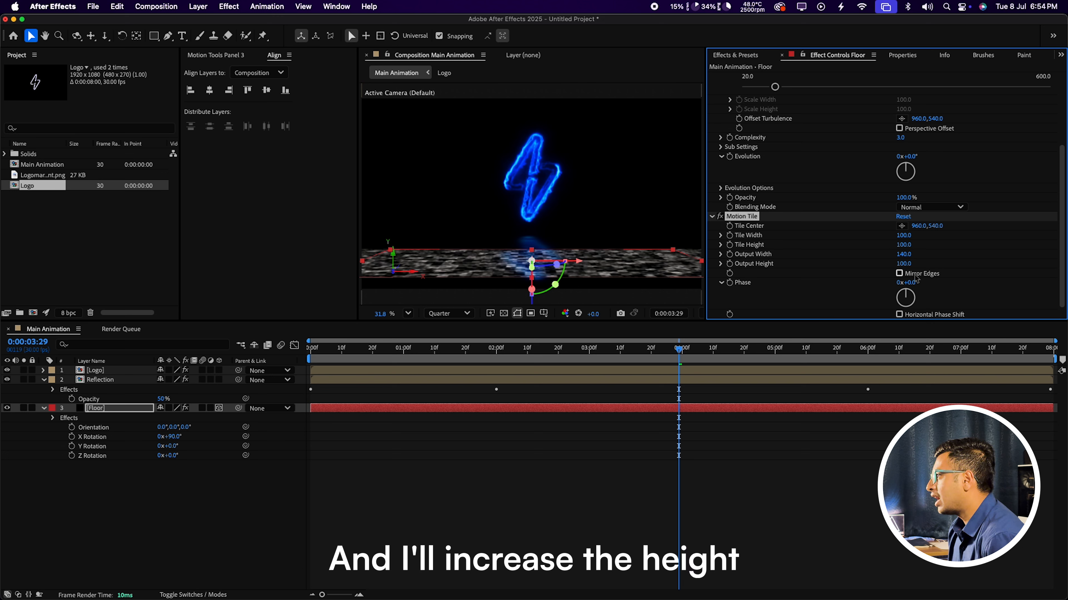
{"action": "left_click_drag", "start_coordinate": [906, 268], "coordinate": [928, 269]}
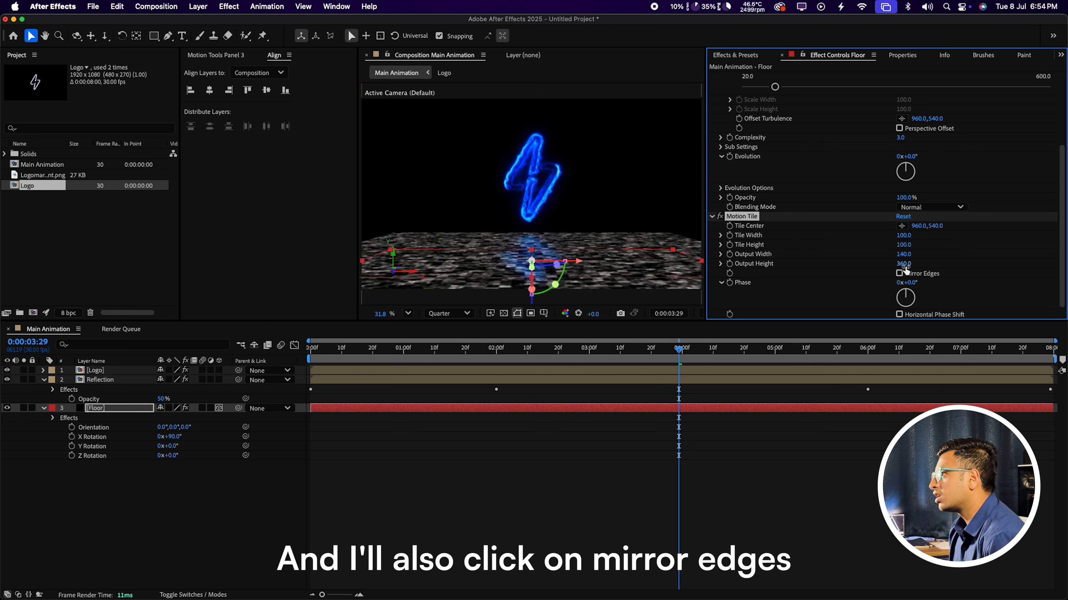
{"action": "left_click", "coordinate": [900, 273]}
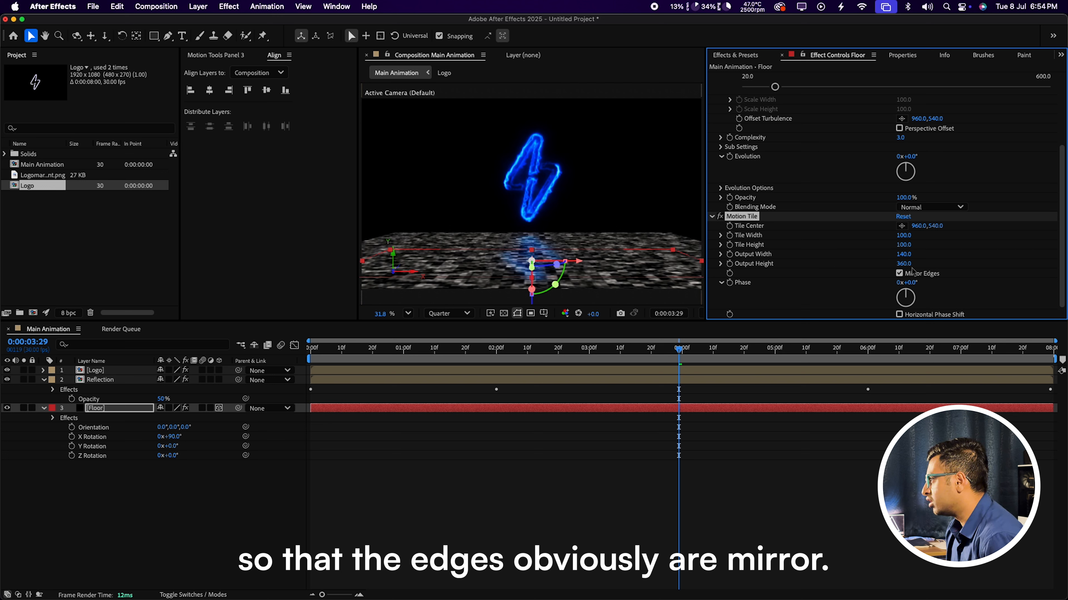
{"action": "left_click_drag", "start_coordinate": [908, 264], "coordinate": [914, 258]}
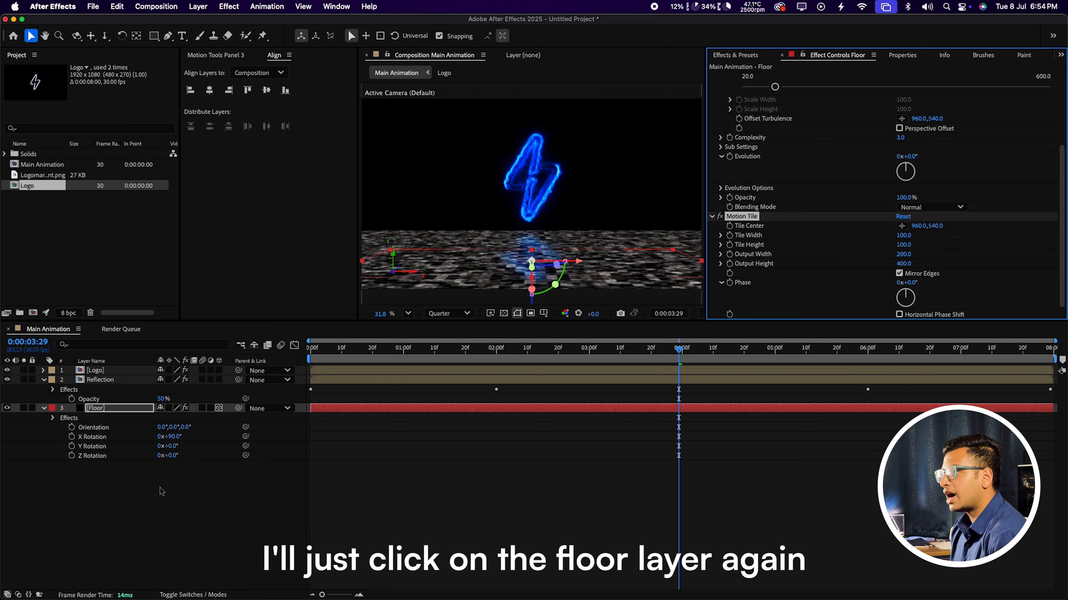
{"action": "left_click", "coordinate": [112, 487]}
{"action": "left_click", "coordinate": [121, 414]}
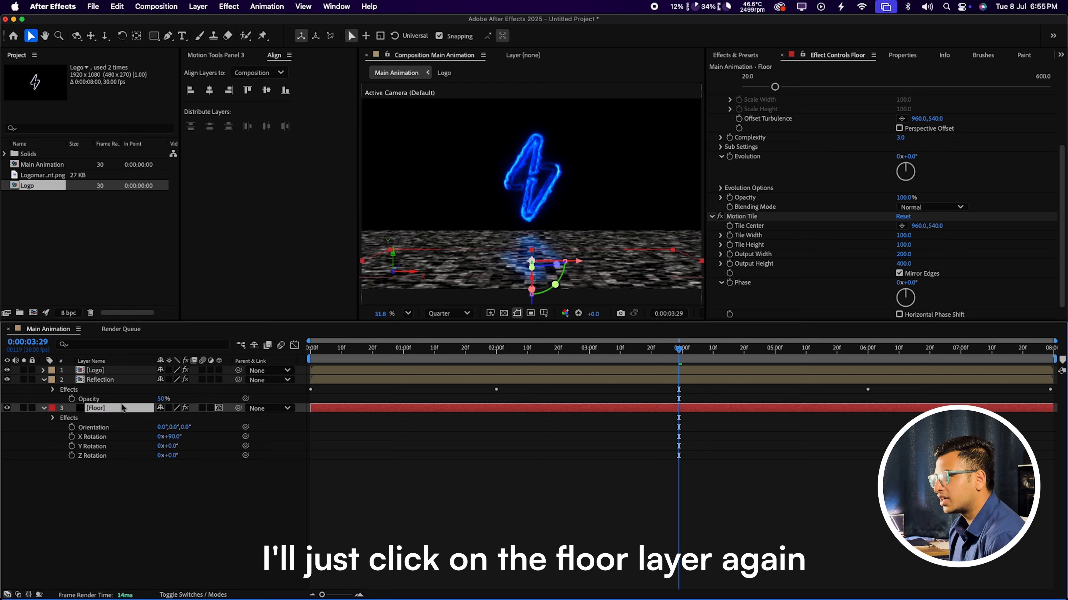
Step: Pre-compose the Floor layer into a composition named 'Floor' and turn off its visibility
{"action": "right_click", "coordinate": [115, 413]}
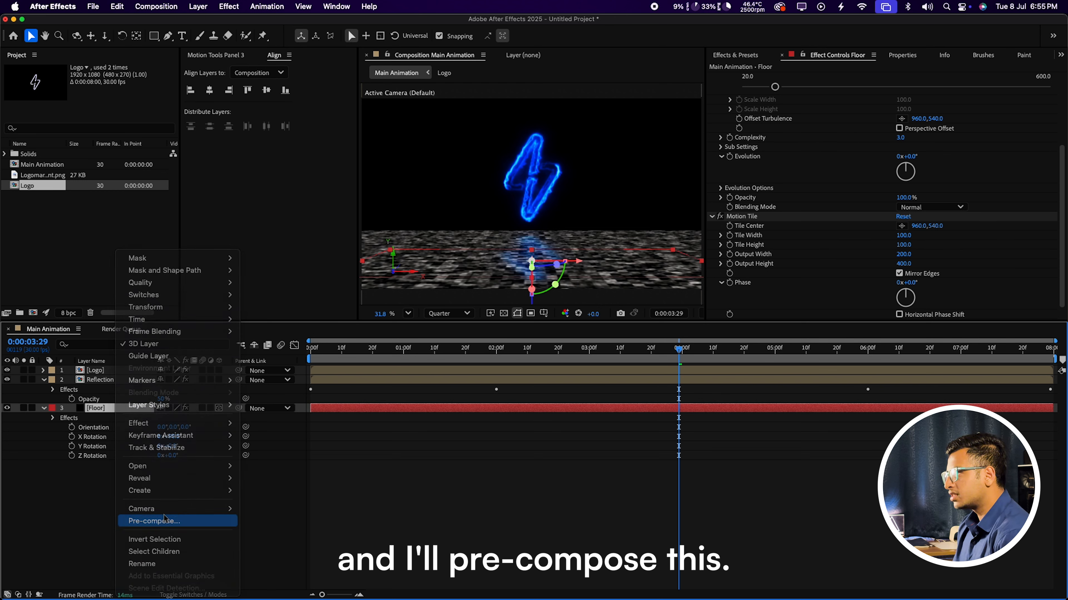
{"action": "left_click", "coordinate": [154, 522]}
{"action": "type", "text": "Floor"}
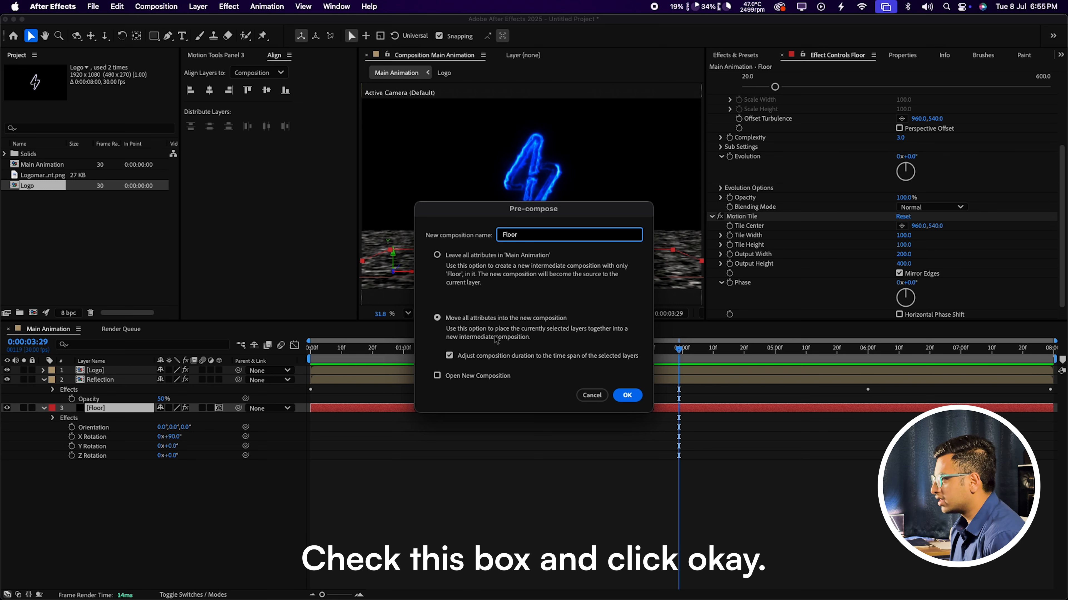
{"action": "left_click", "coordinate": [627, 395]}
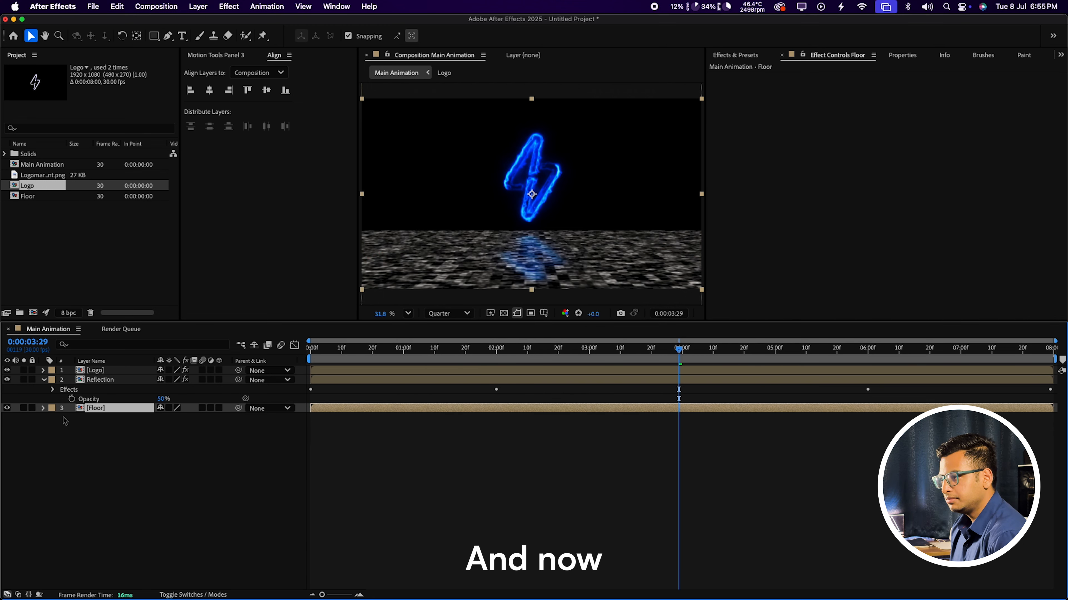
{"action": "left_click", "coordinate": [6, 407]}
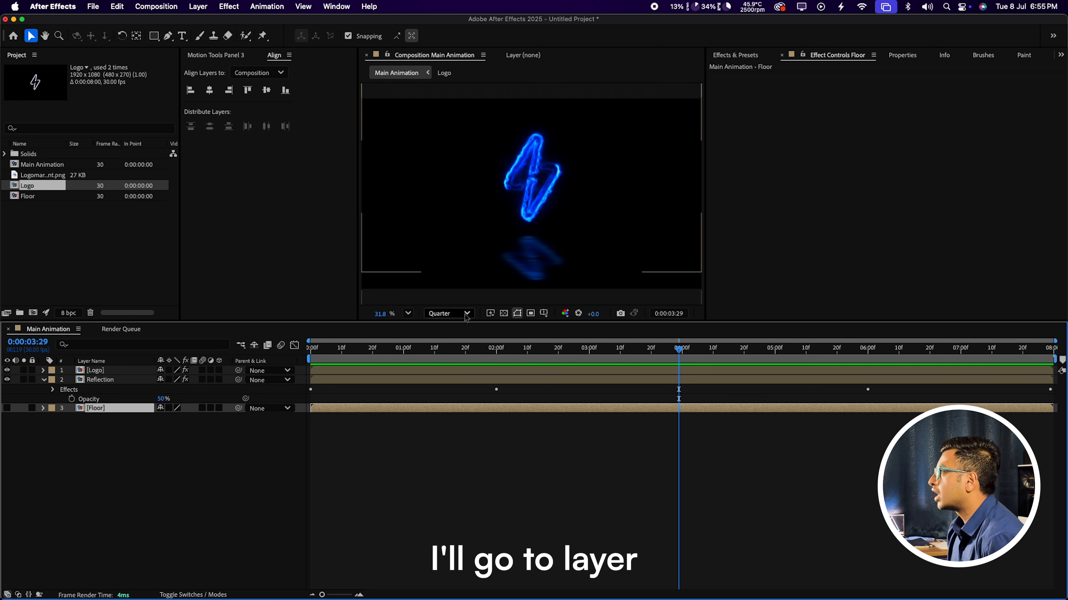
Step: Add a new adjustment layer and place it between the Logo and Reflection layers
{"action": "left_click", "coordinate": [198, 6]}
{"action": "mouse_move", "coordinate": [219, 23]}
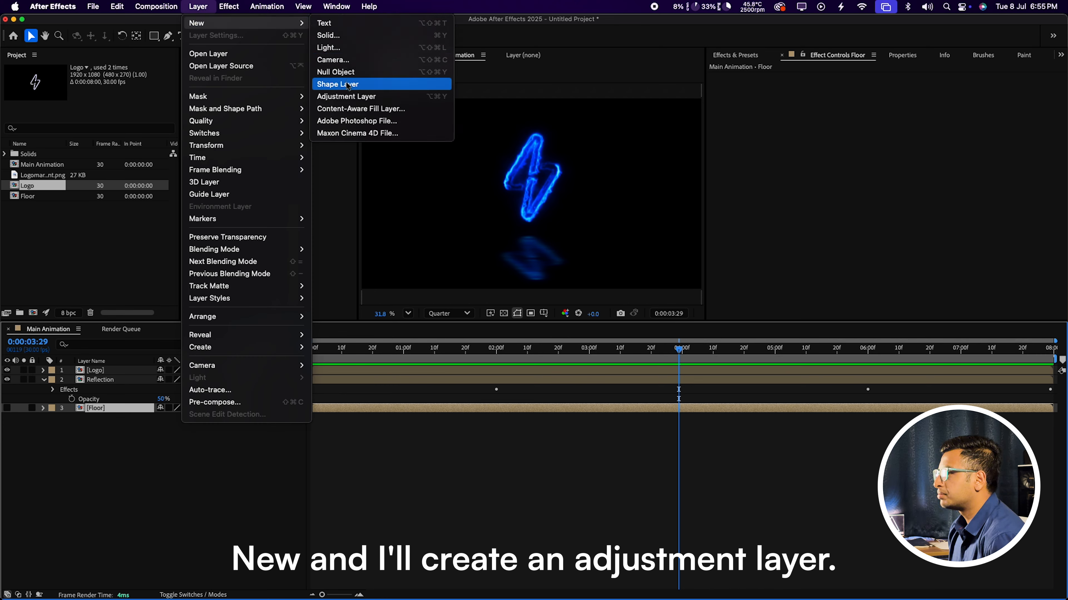
{"action": "left_click", "coordinate": [345, 96]}
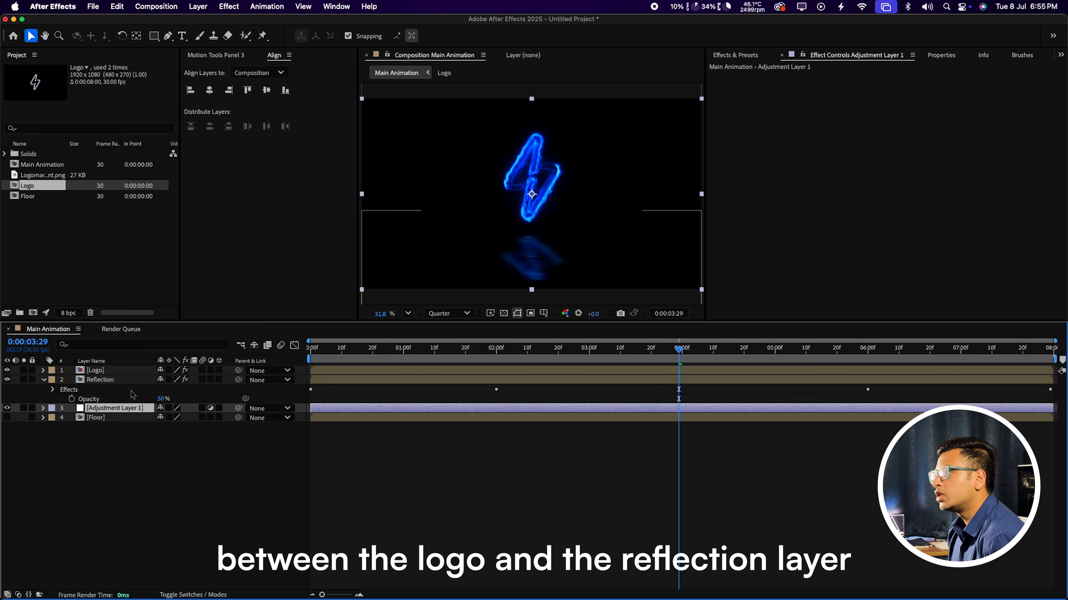
{"action": "left_click_drag", "start_coordinate": [118, 408], "coordinate": [126, 379]}
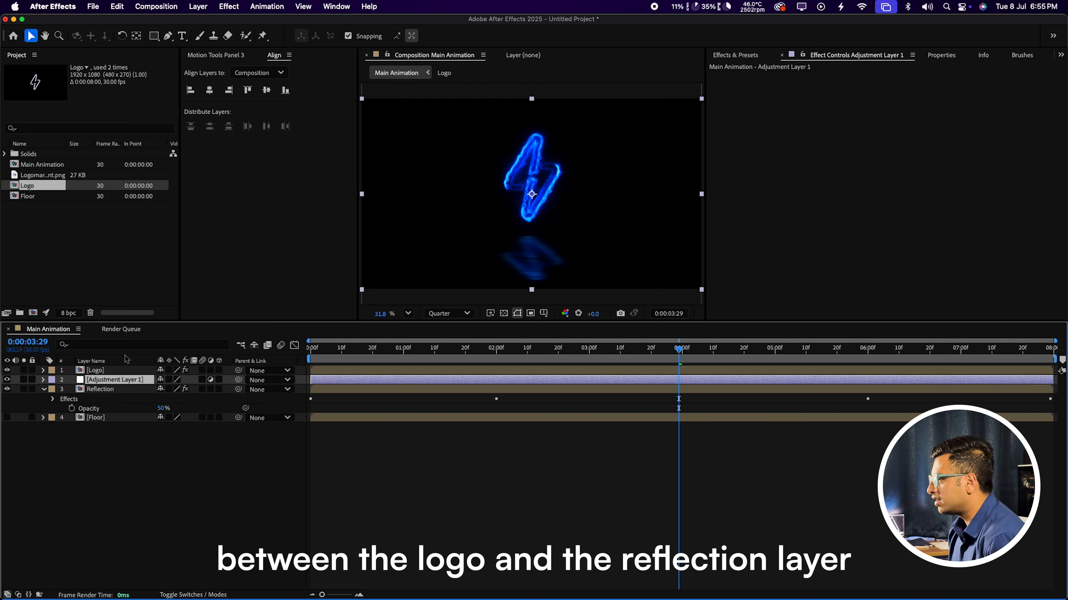
Step: Collapse all layer properties and select Adjustment Layer 1 alone, showing Effects & Presets
{"action": "key", "text": "super+a"}
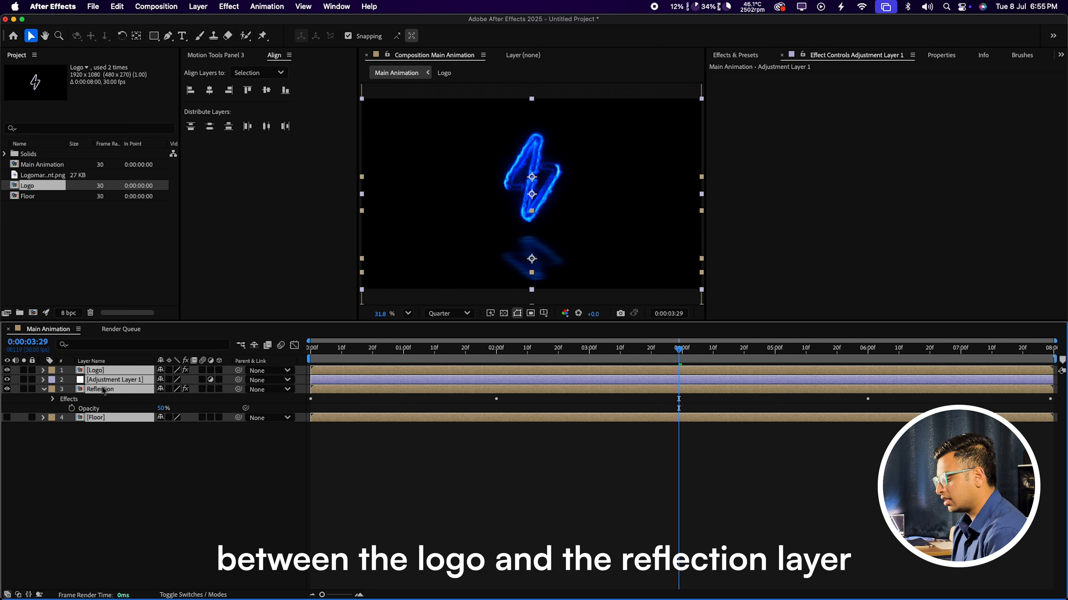
{"action": "key", "text": "u"}
{"action": "key", "text": "u"}
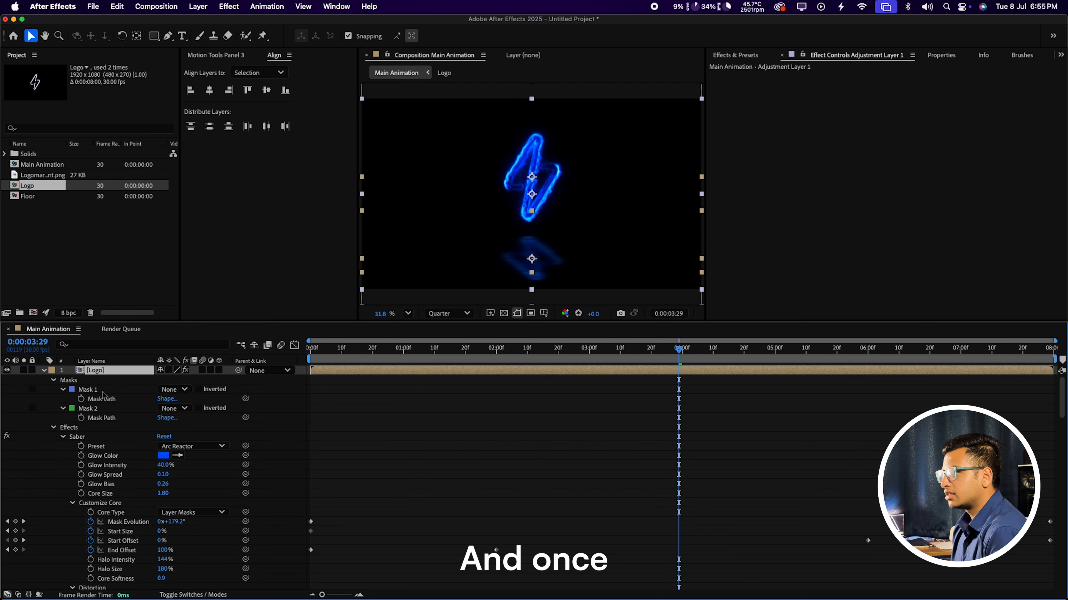
{"action": "key", "text": "u"}
{"action": "left_click", "coordinate": [145, 431]}
{"action": "left_click", "coordinate": [142, 371]}
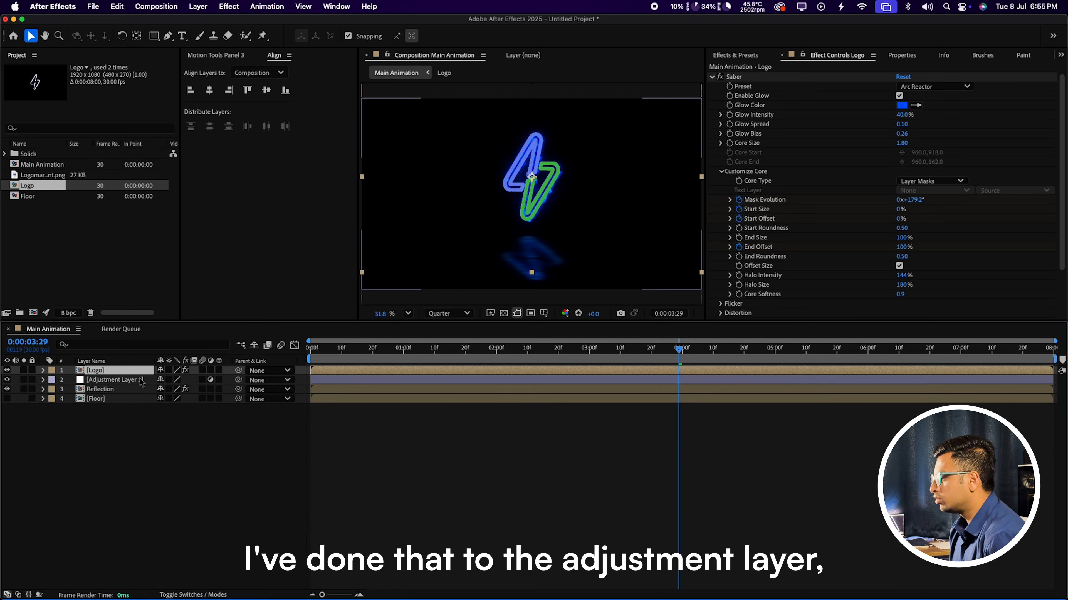
{"action": "left_click", "coordinate": [142, 381]}
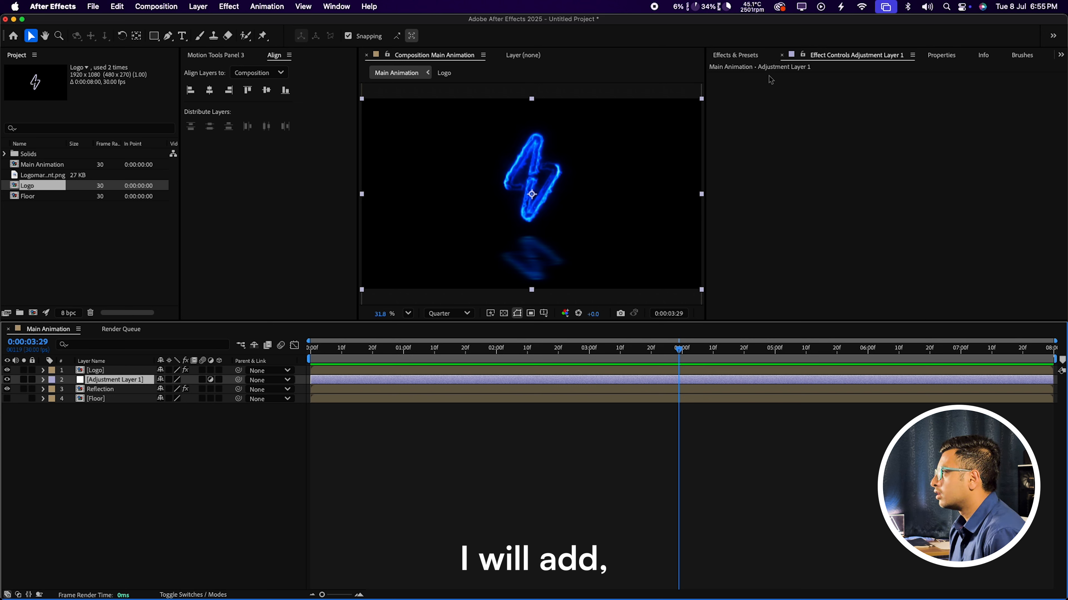
{"action": "left_click", "coordinate": [750, 56]}
Step: Apply Compound Blur to Adjustment Layer 1 and set its Blur Layer to Floor
{"action": "left_click", "coordinate": [744, 69]}
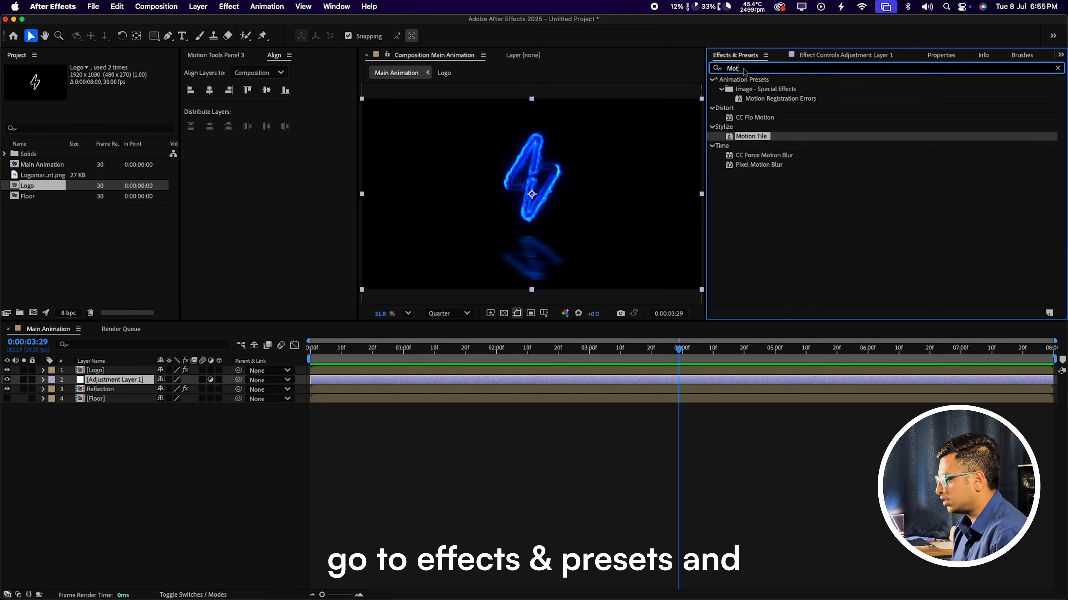
{"action": "key", "text": "BackSpace"}
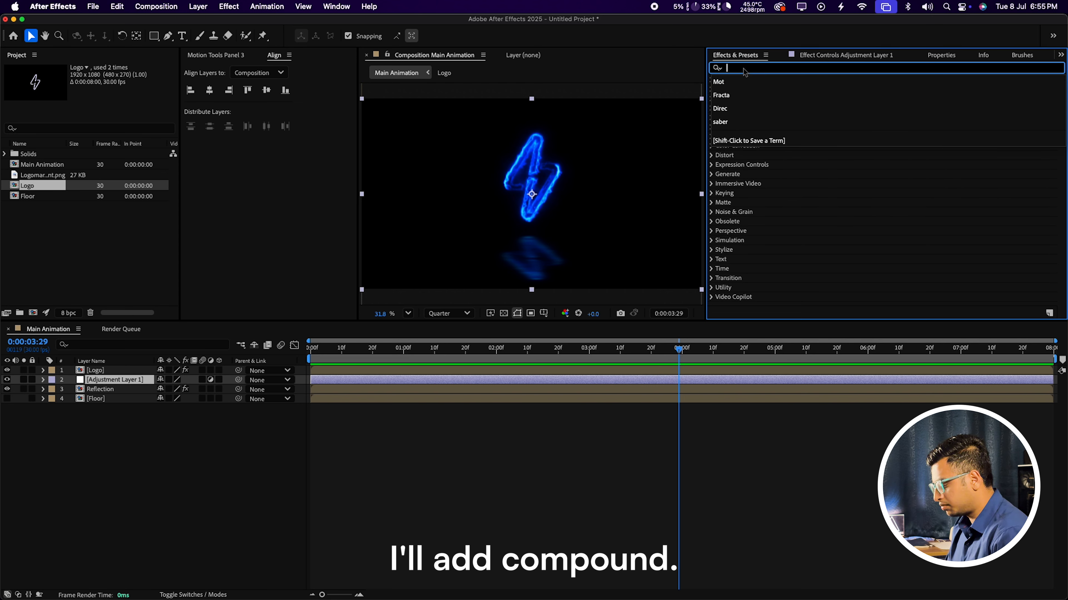
{"action": "type", "text": "Comp"}
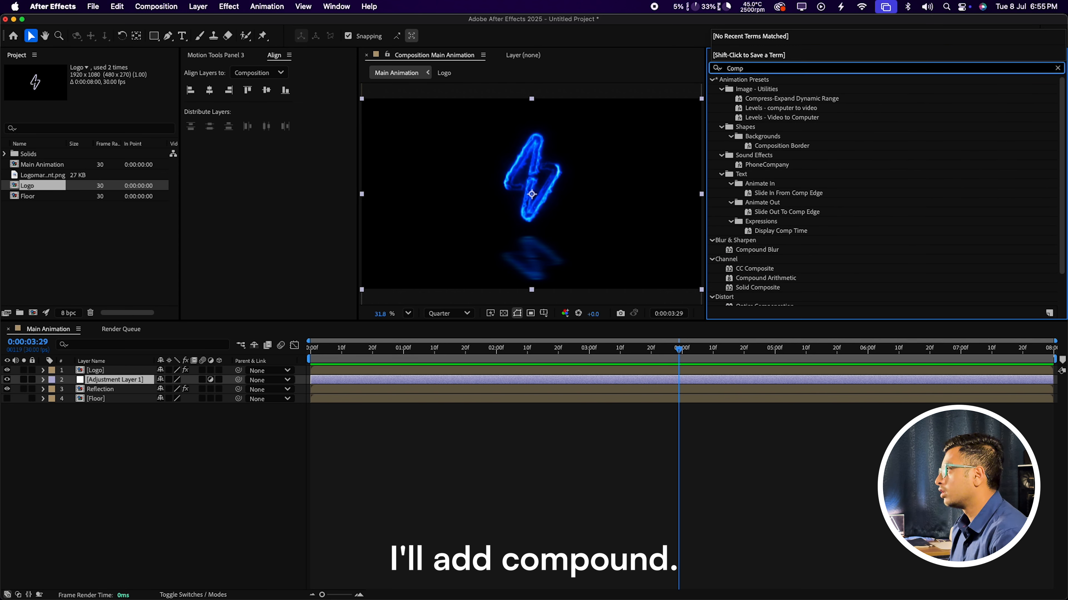
{"action": "type", "text": "un"}
{"action": "key", "text": "BackSpace"}
{"action": "key", "text": "BackSpace"}
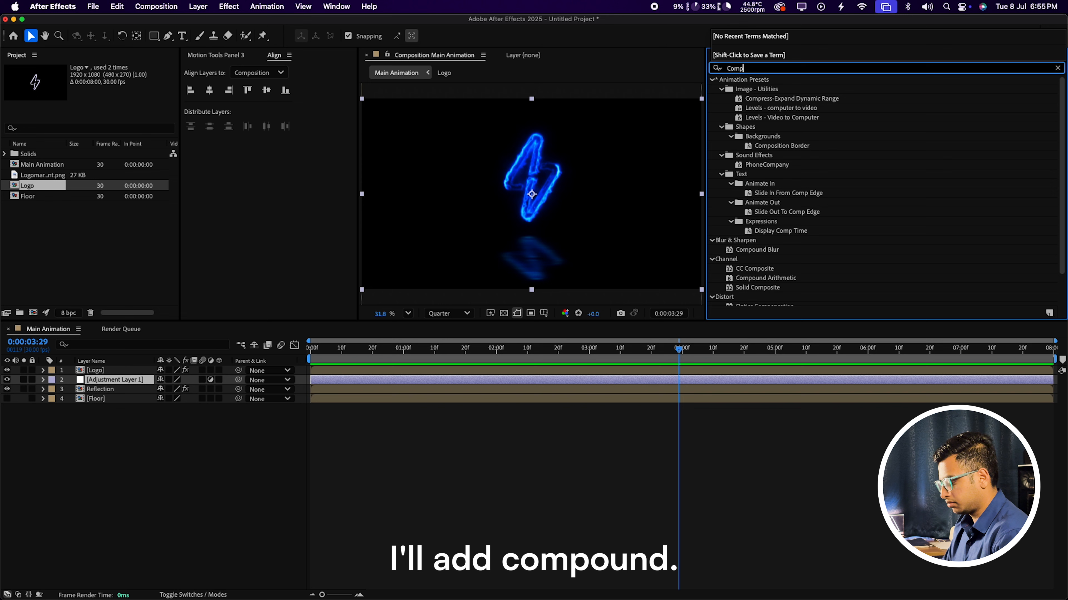
{"action": "type", "text": "oun"}
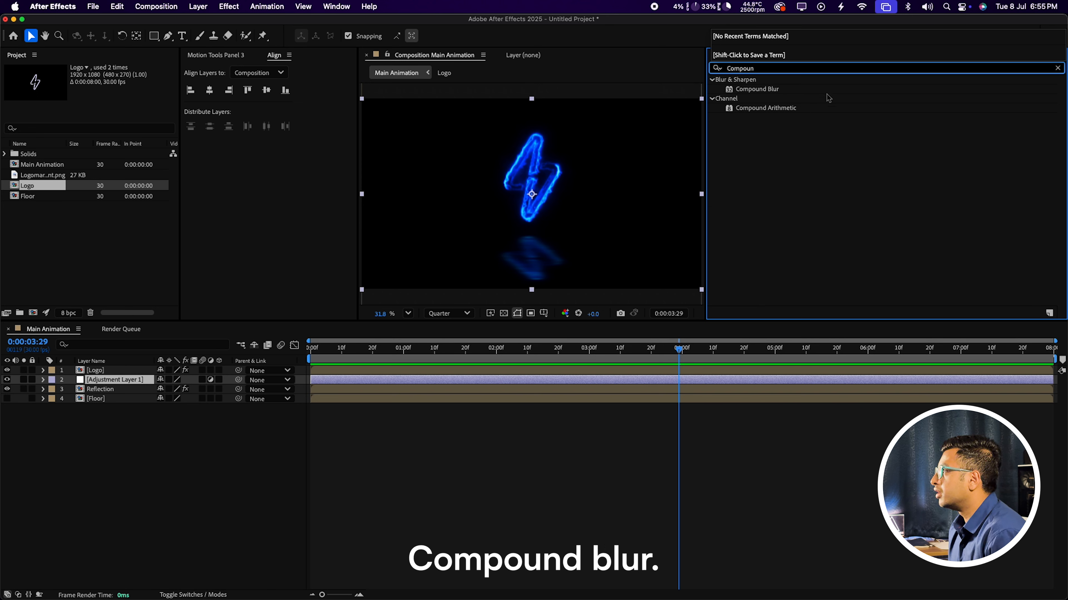
{"action": "left_click_drag", "start_coordinate": [772, 89], "coordinate": [140, 380]}
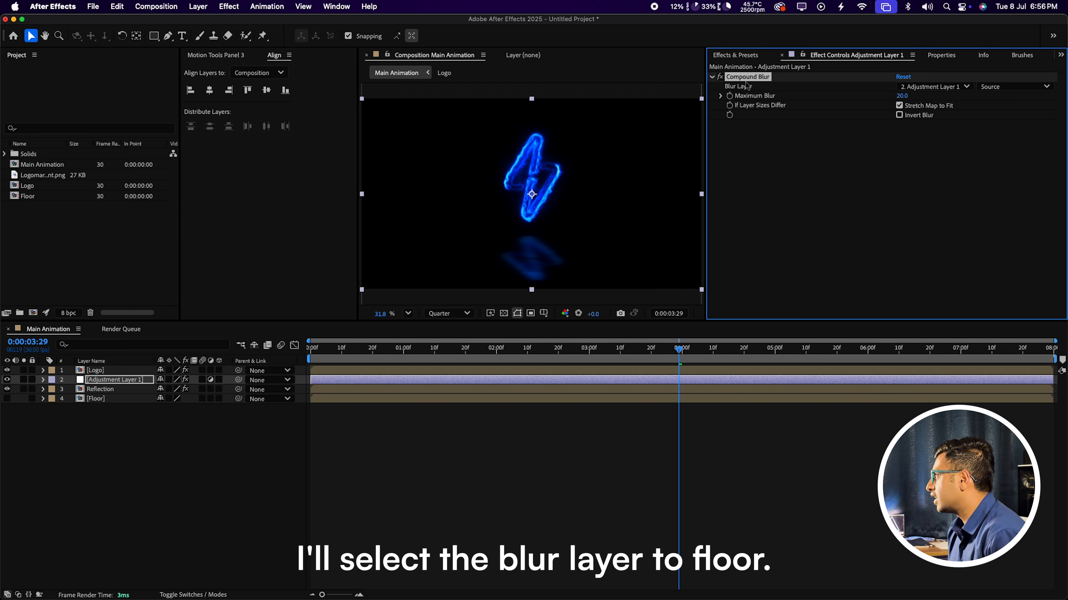
{"action": "left_click", "coordinate": [933, 86]}
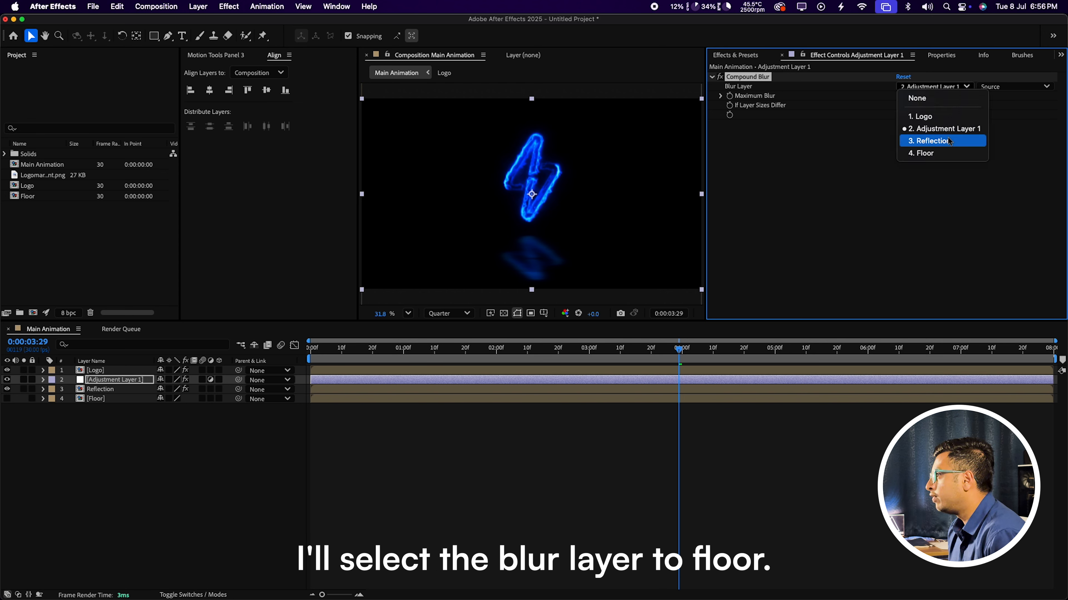
{"action": "left_click", "coordinate": [933, 152]}
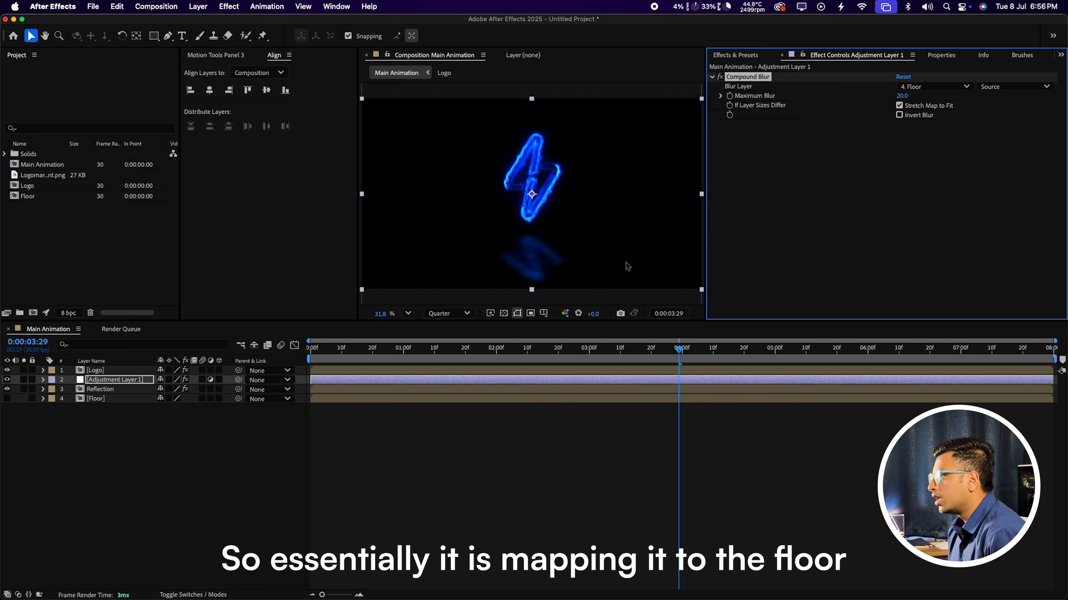
Step: Zoom the viewer to 200% on the reflection at Full resolution
{"action": "key", "text": "z"}
{"action": "left_click", "coordinate": [532, 257]}
{"action": "left_click", "coordinate": [542, 202]}
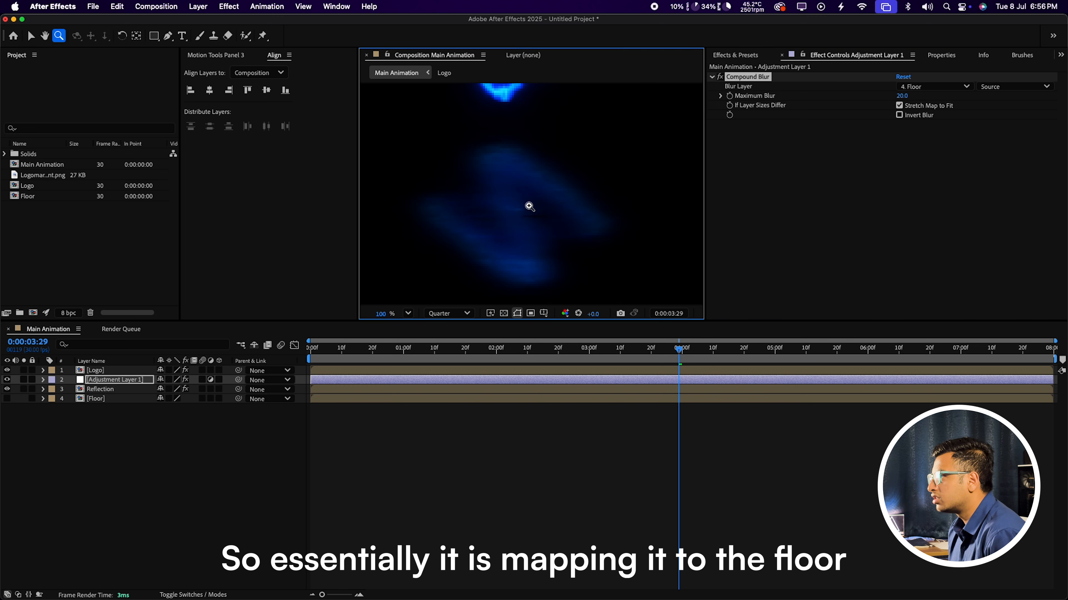
{"action": "left_click", "coordinate": [481, 214]}
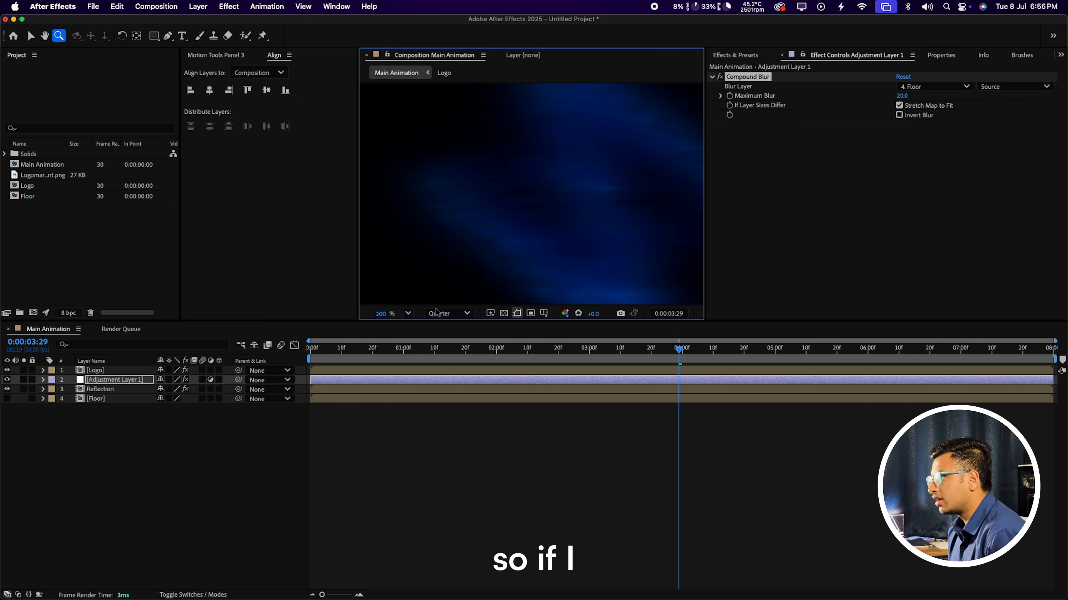
{"action": "left_click", "coordinate": [458, 315]}
{"action": "left_click", "coordinate": [443, 349]}
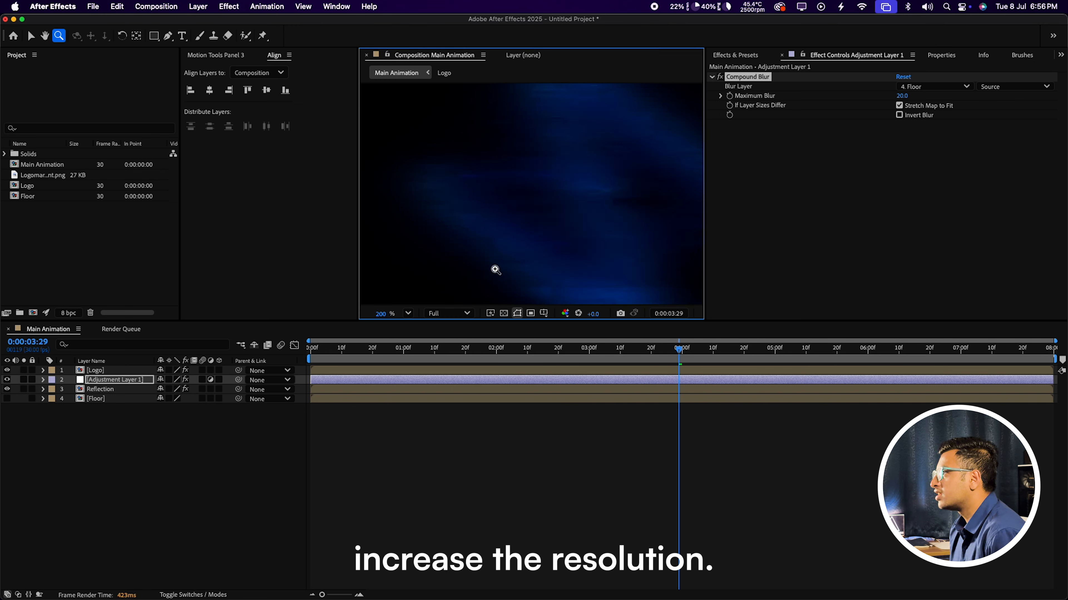
{"action": "left_click", "coordinate": [645, 149], "text": "alt"}
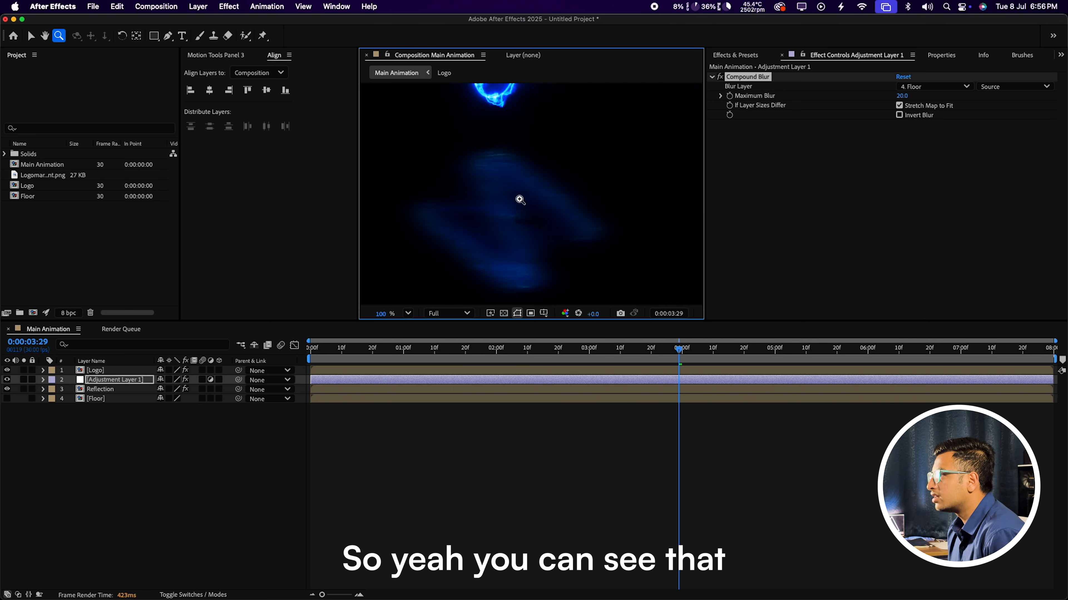
{"action": "left_click", "coordinate": [505, 200]}
{"action": "key", "text": "v"}
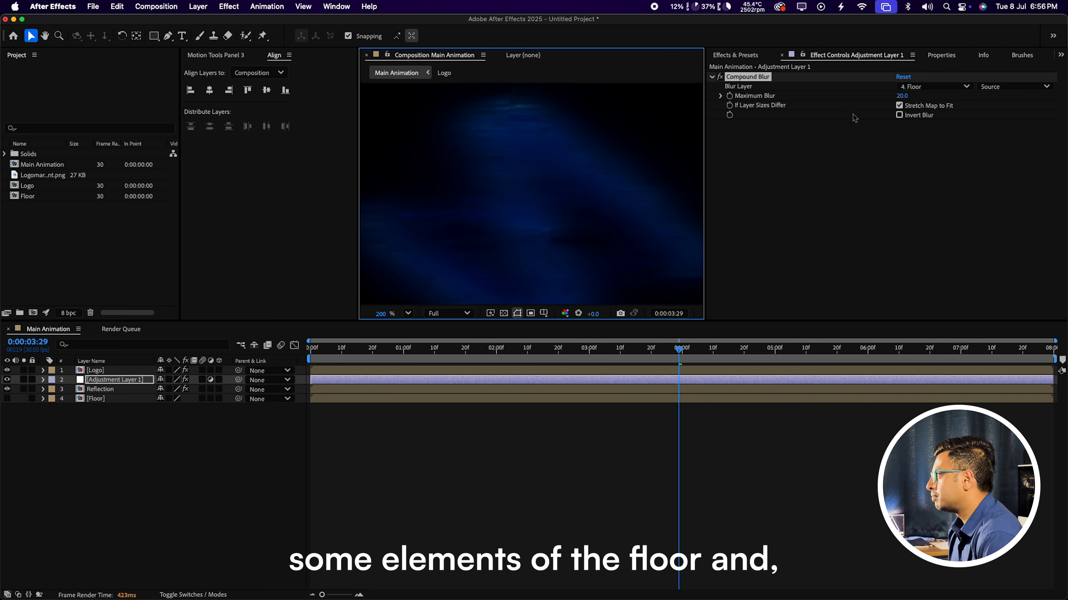
Step: Set Compound Blur's Maximum Blur to 100 and fit the composition in the viewer
{"action": "left_click_drag", "start_coordinate": [906, 100], "coordinate": [1061, 95]}
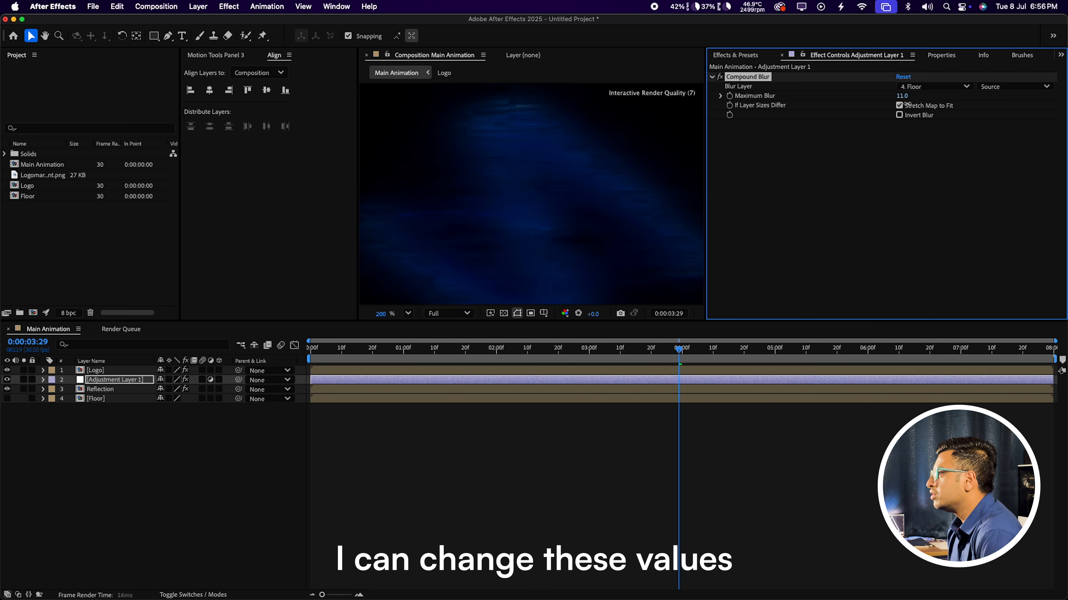
{"action": "left_click_drag", "start_coordinate": [791, 120], "coordinate": [716, 120]}
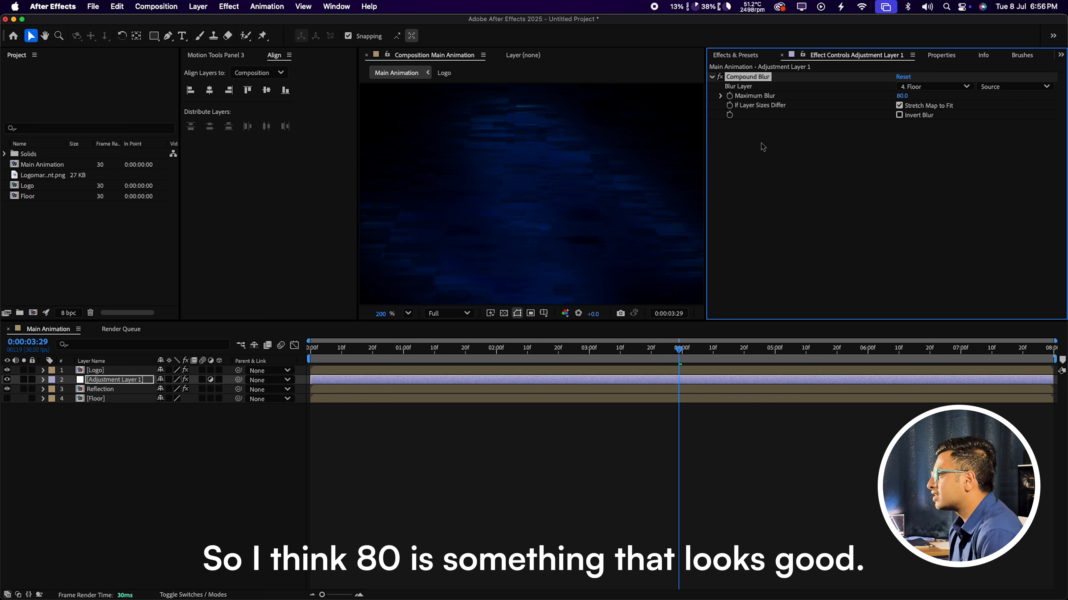
{"action": "left_click", "coordinate": [901, 96]}
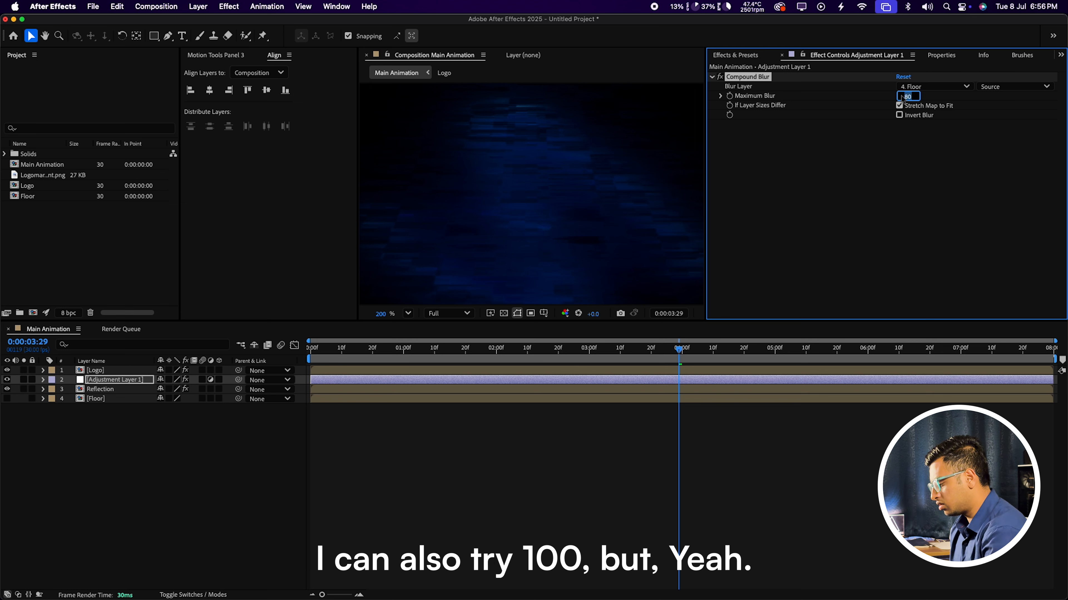
{"action": "type", "text": "100"}
{"action": "key", "text": "Return"}
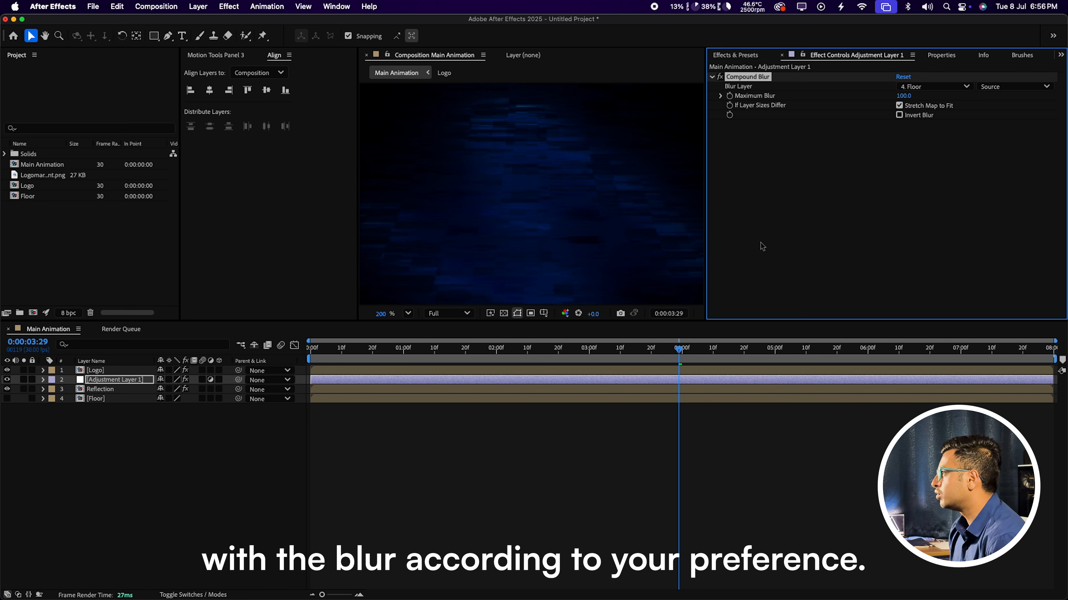
{"action": "left_click", "coordinate": [407, 314]}
{"action": "left_click", "coordinate": [433, 336]}
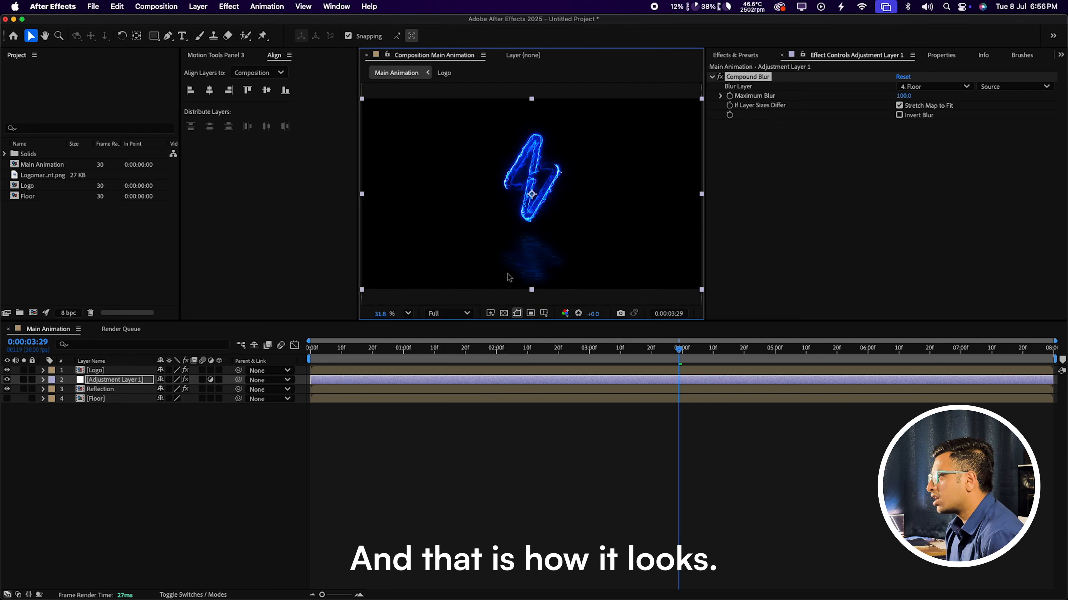
Step: Search 'CC Glass' and apply it to Adjustment Layer 1
{"action": "left_click", "coordinate": [735, 54]}
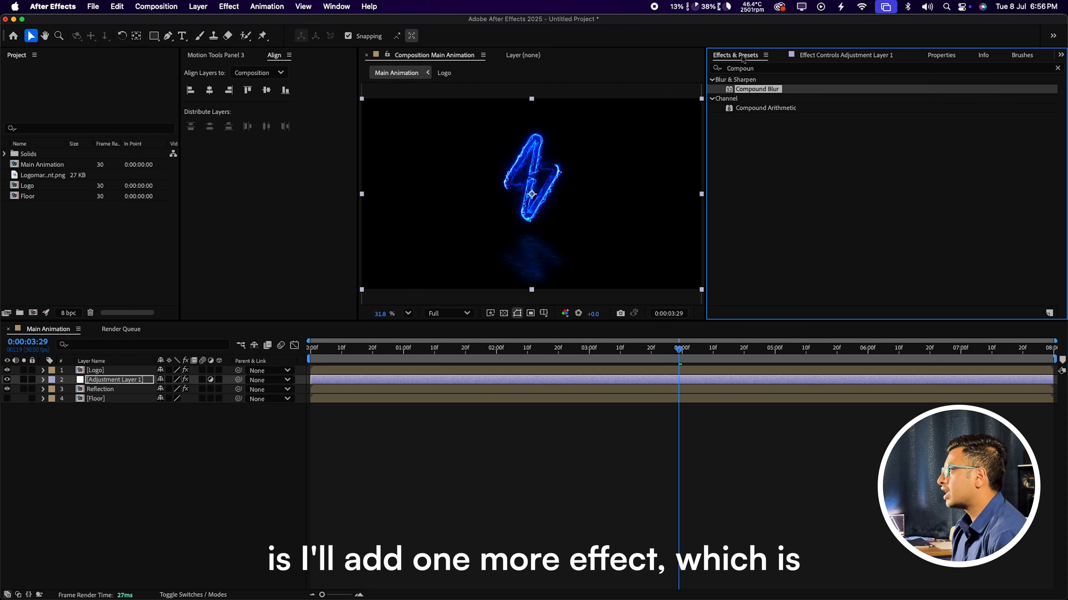
{"action": "double_click", "coordinate": [746, 70]}
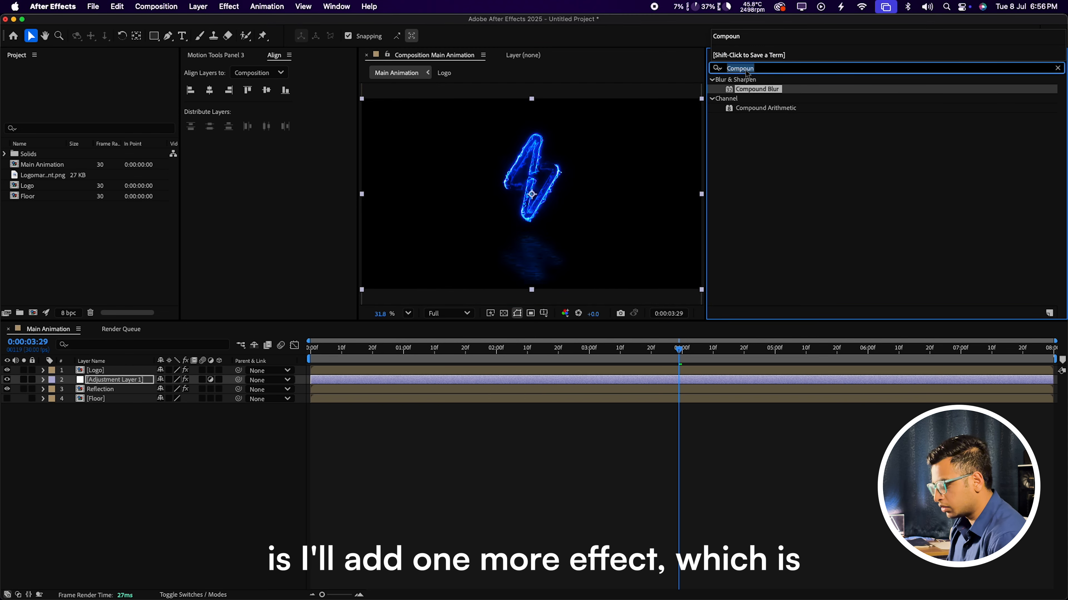
{"action": "type", "text": "CC Gflas"}
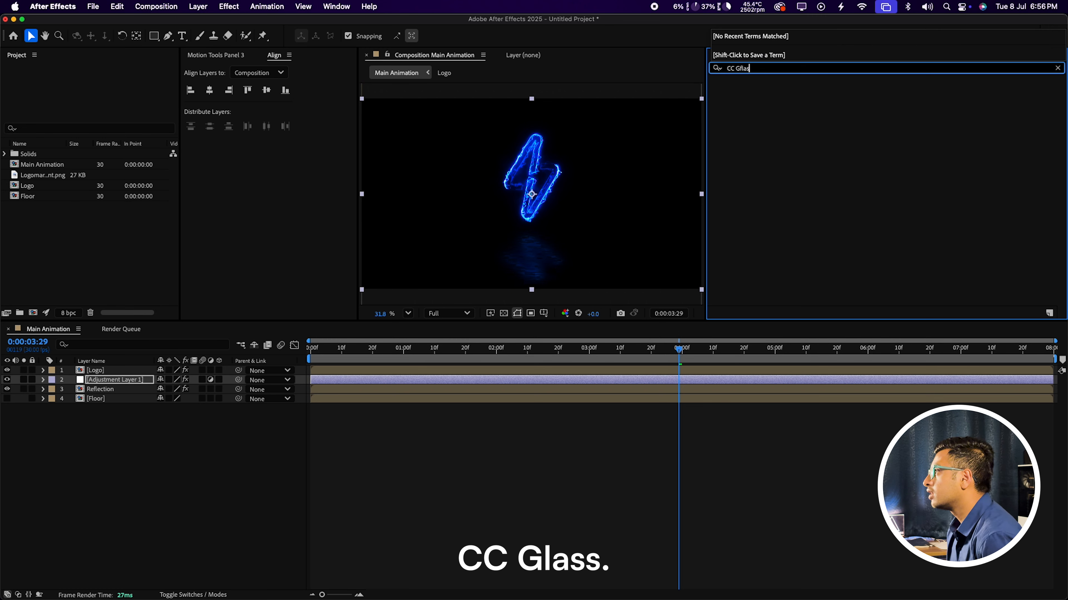
{"action": "type", "text": "s"}
{"action": "key", "text": "super+a"}
{"action": "type", "text": "CC FGl"}
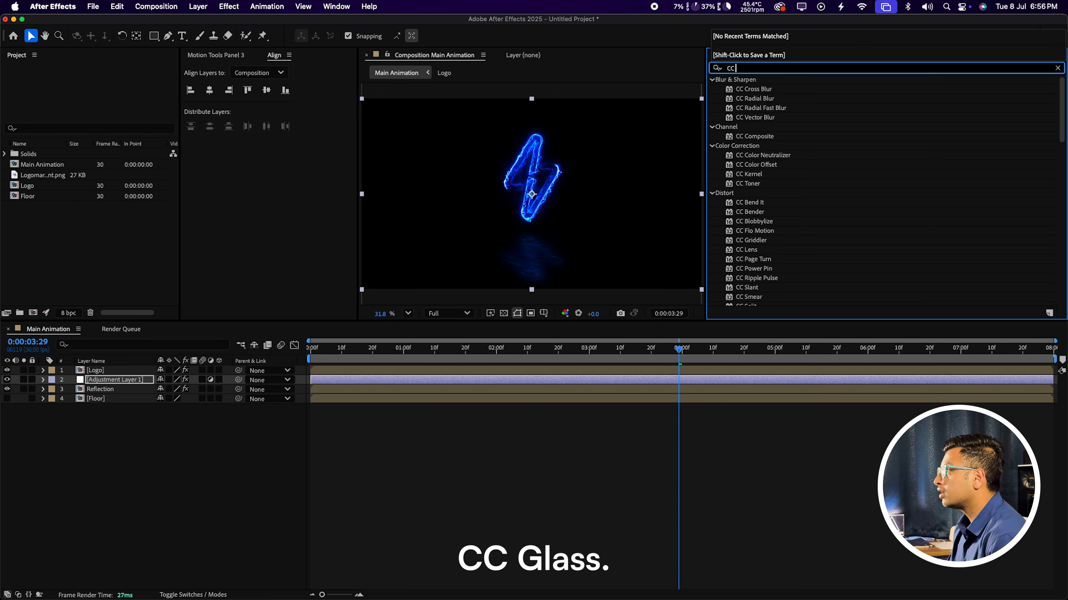
{"action": "key", "text": "BackSpace"}
{"action": "key", "text": "BackSpace"}
{"action": "key", "text": "BackSpace"}
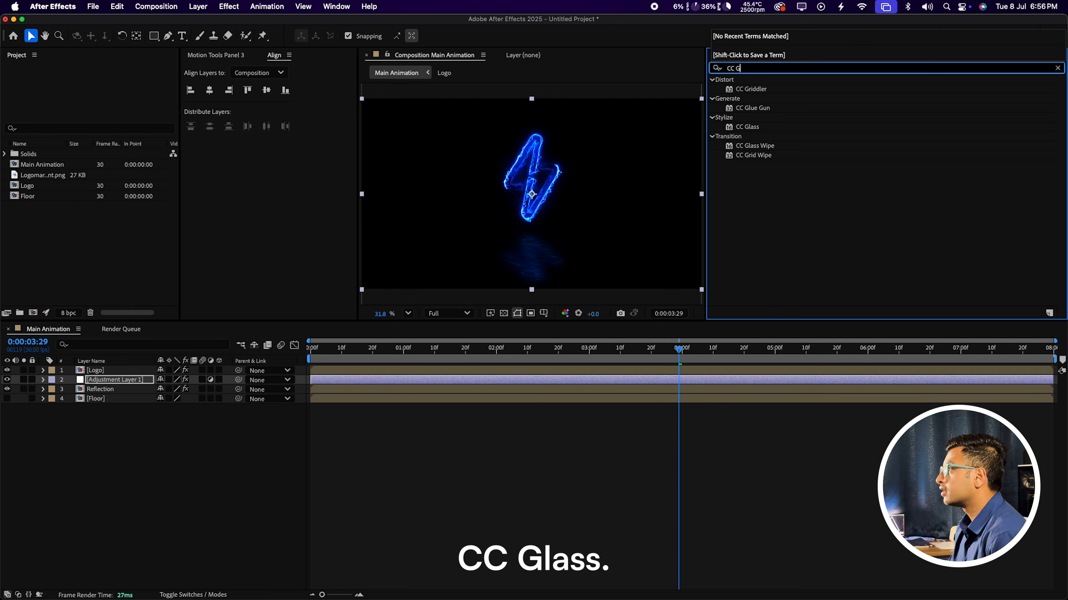
{"action": "type", "text": "Glass"}
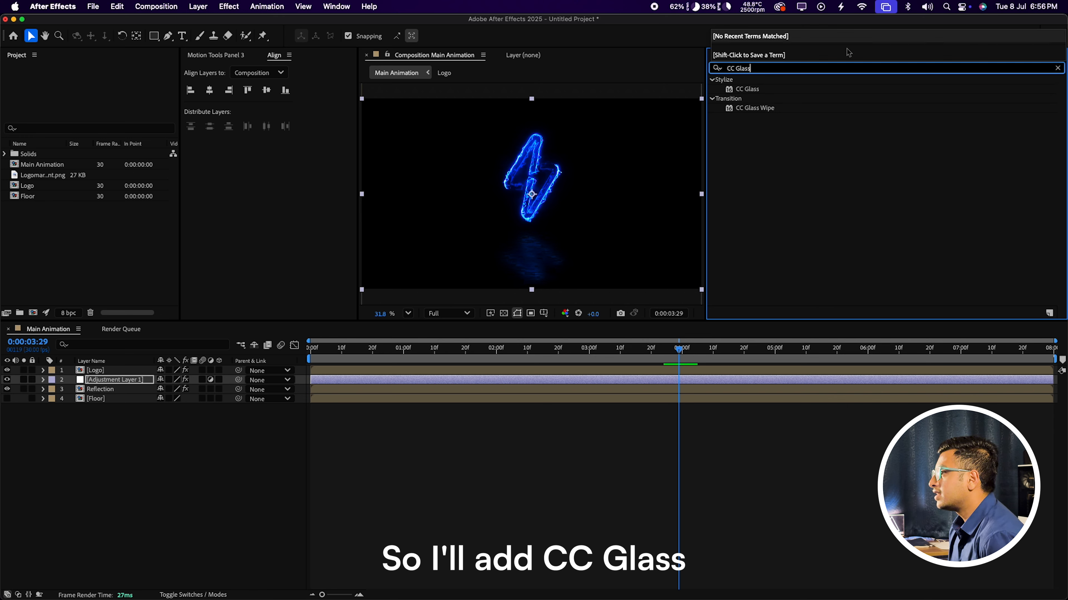
{"action": "left_click_drag", "start_coordinate": [747, 89], "coordinate": [105, 381]}
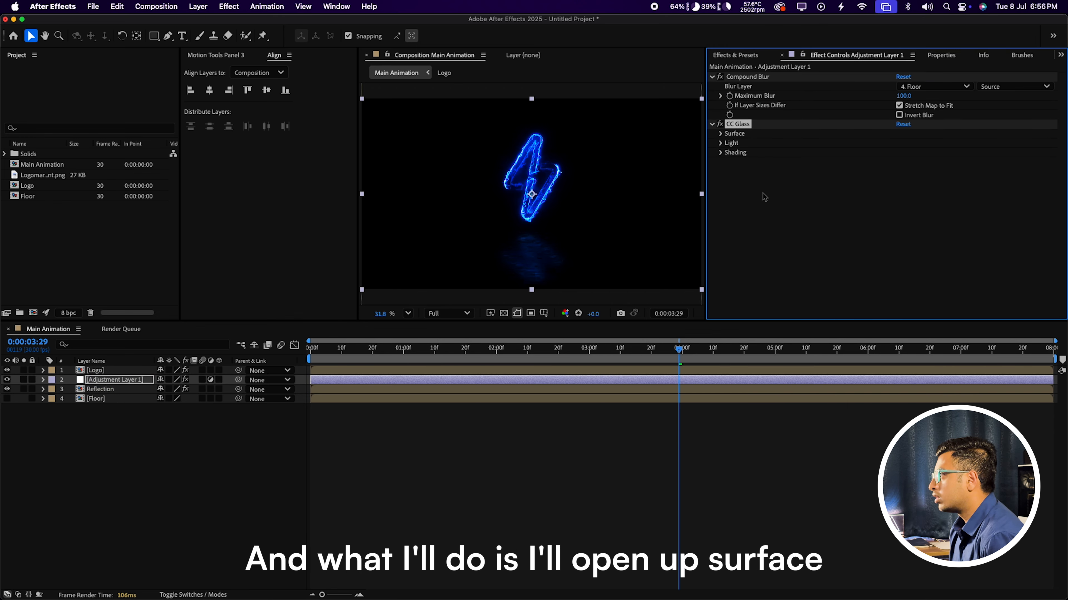
Step: Set the CC Glass Surface Bump Map to the Floor layer
{"action": "left_click", "coordinate": [720, 134]}
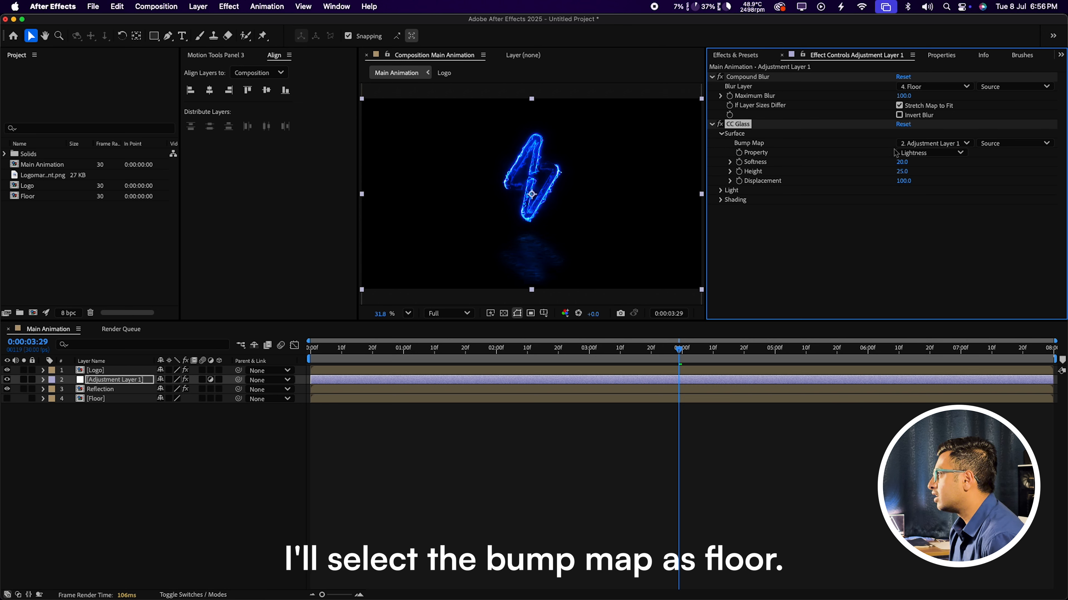
{"action": "left_click", "coordinate": [924, 143]}
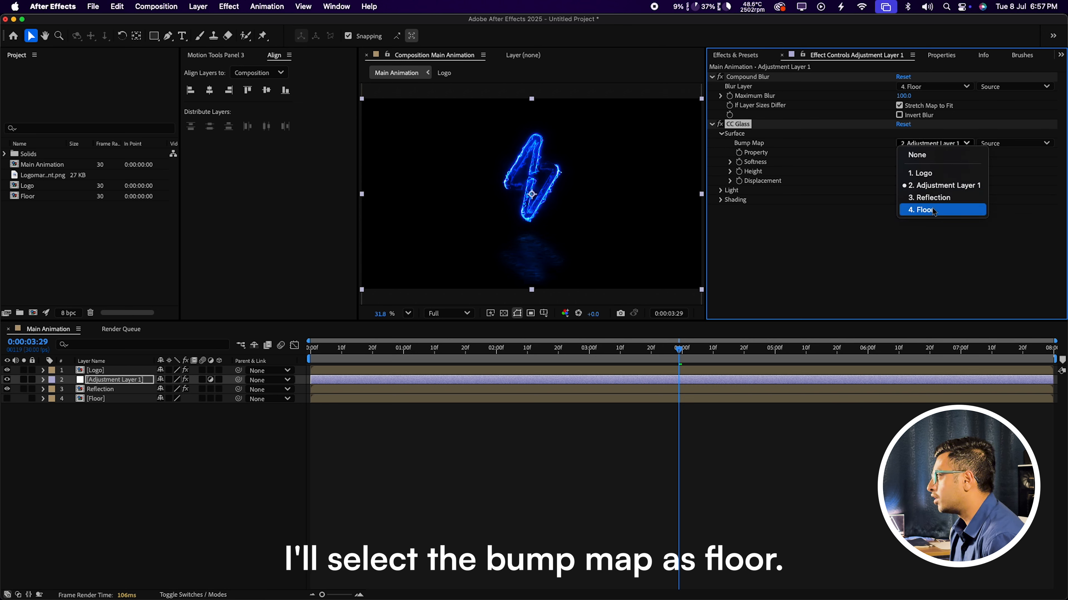
{"action": "left_click", "coordinate": [932, 211]}
Step: Zoom to 100% on the reflection, compare CC Glass on and off, and set Softness 0
{"action": "key", "text": "z"}
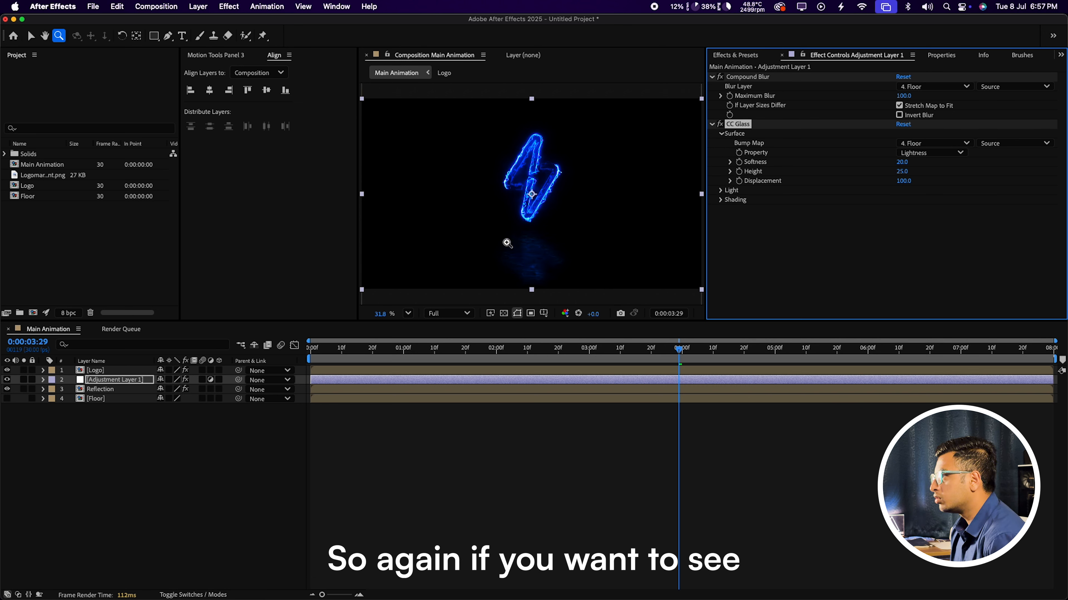
{"action": "left_click", "coordinate": [538, 263]}
{"action": "left_click", "coordinate": [525, 194]}
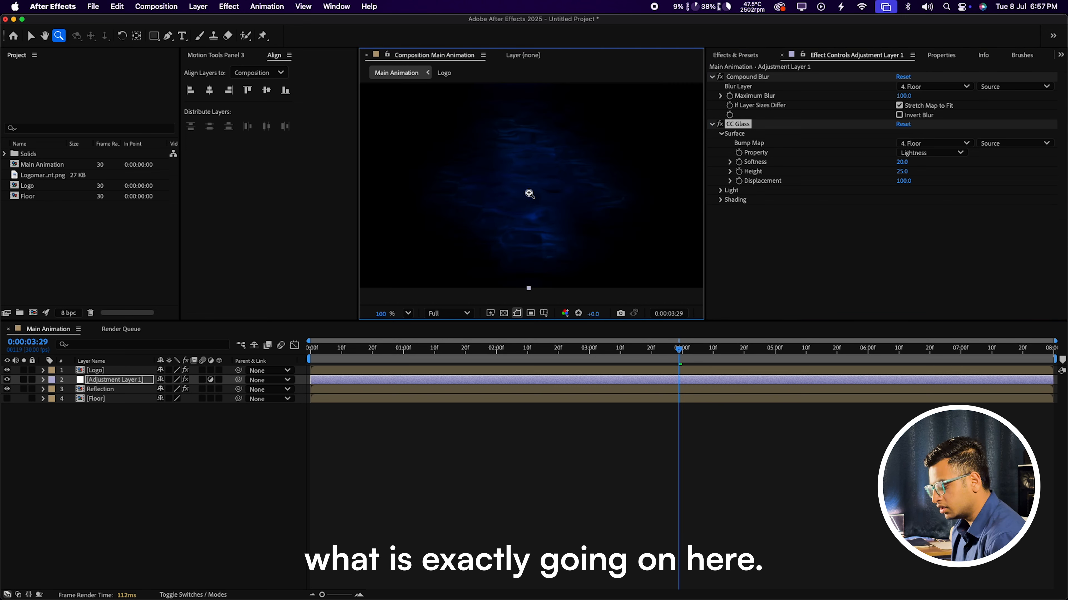
{"action": "key", "text": "v"}
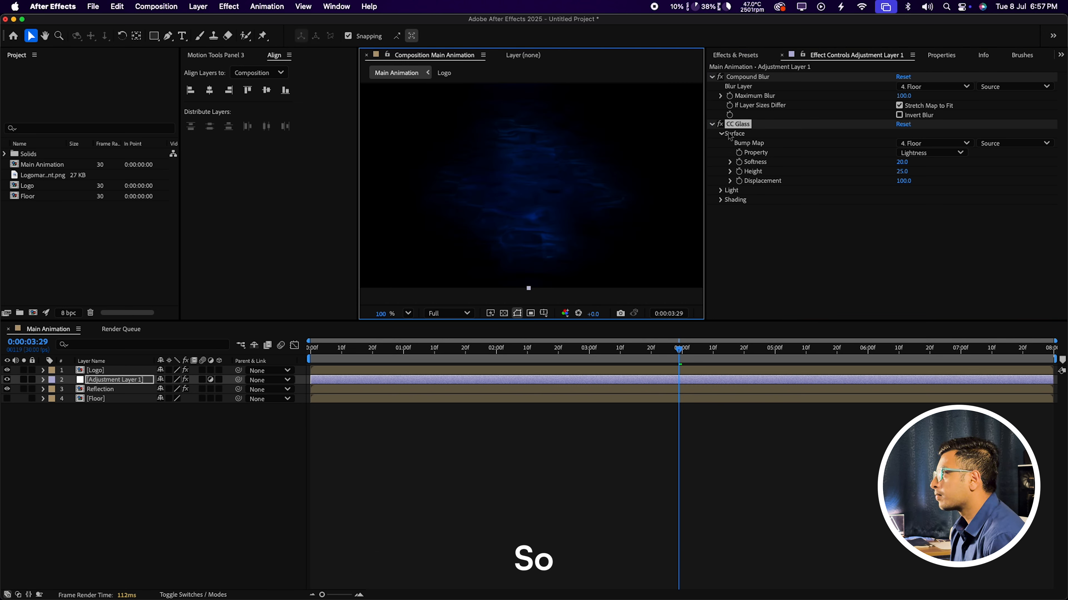
{"action": "left_click", "coordinate": [720, 123]}
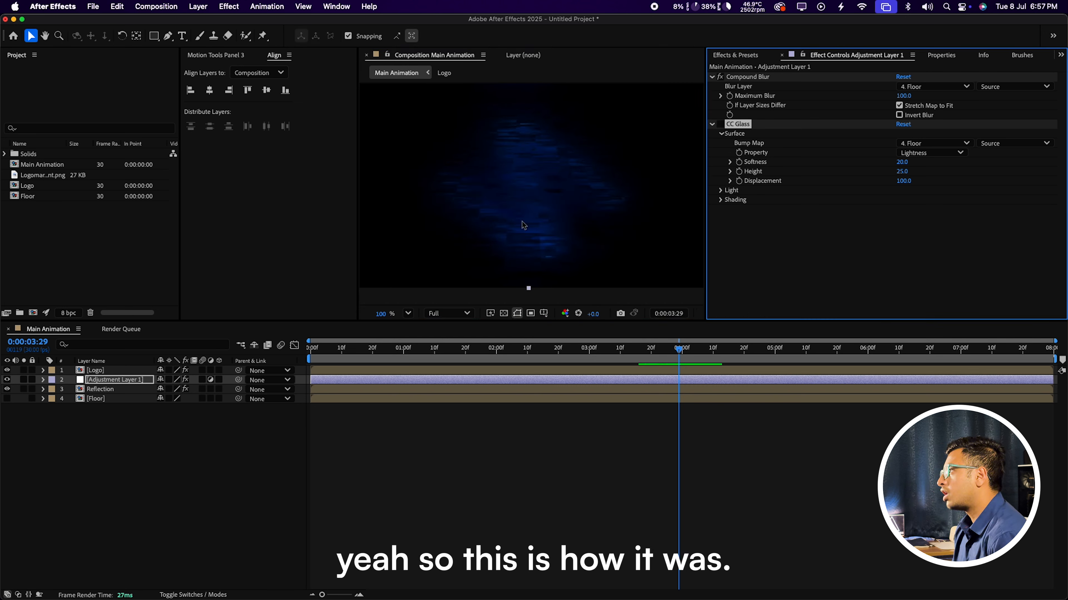
{"action": "left_click", "coordinate": [720, 124]}
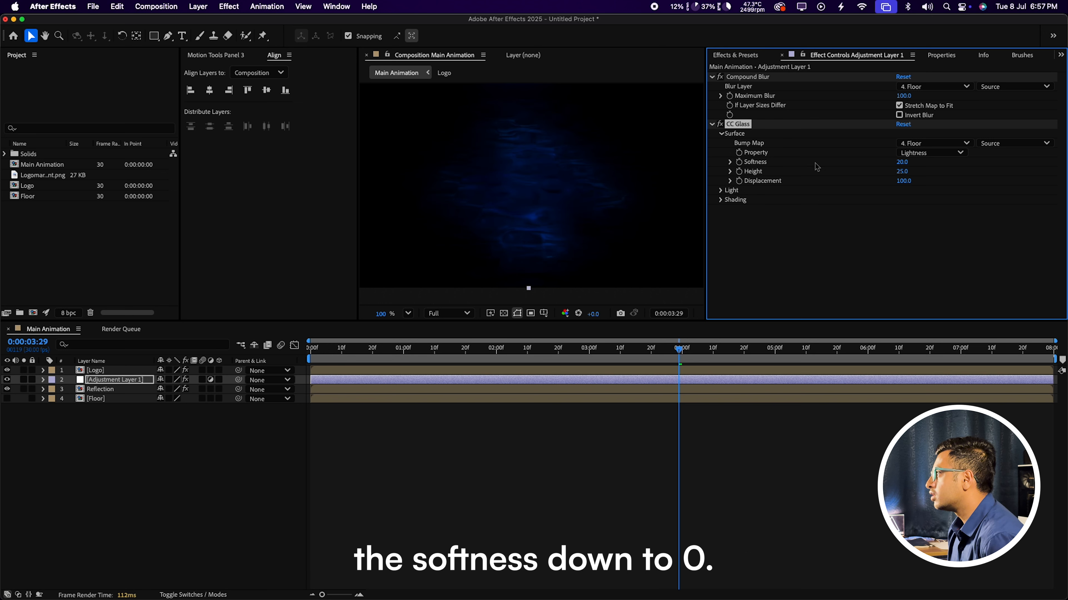
{"action": "left_click", "coordinate": [898, 162]}
{"action": "type", "text": "0"}
{"action": "key", "text": "Return"}
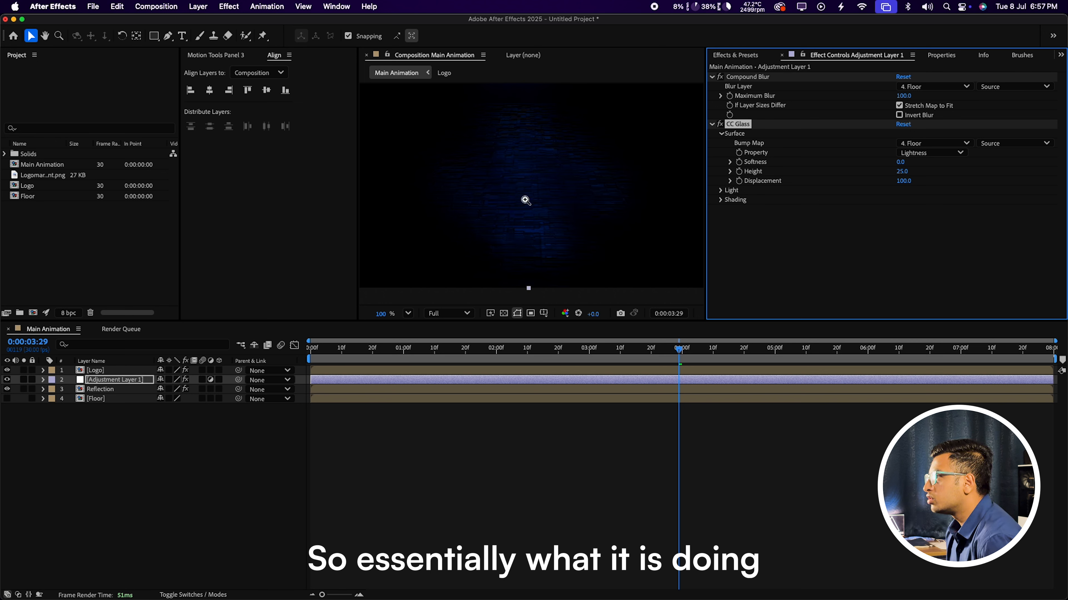
Step: Set CC Glass Height to 5, viewing the reflection at 200%
{"action": "left_click", "coordinate": [529, 173]}
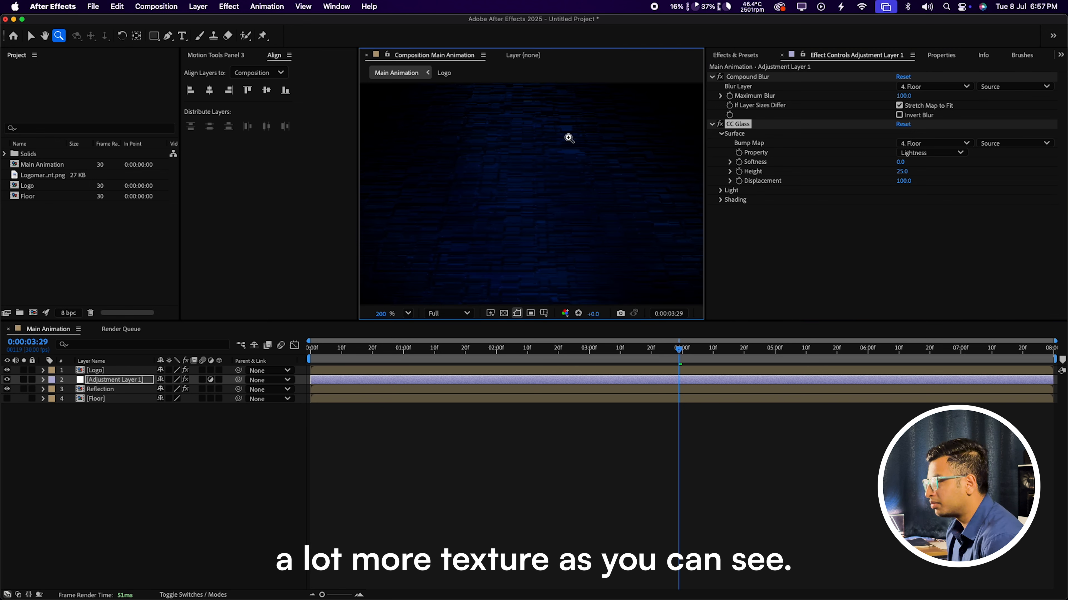
{"action": "key", "text": "v"}
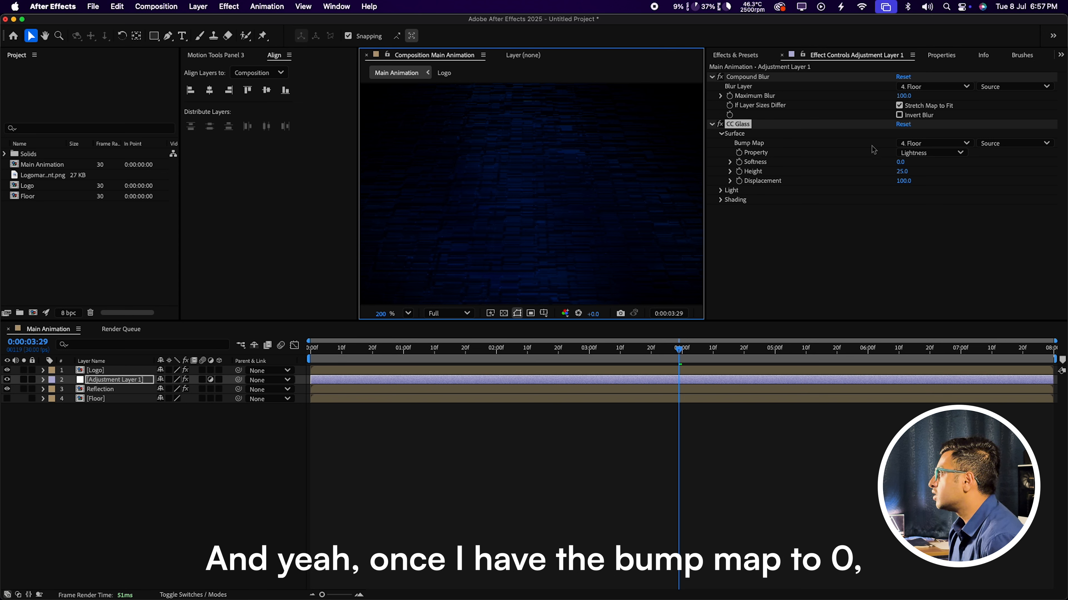
{"action": "left_click", "coordinate": [905, 172]}
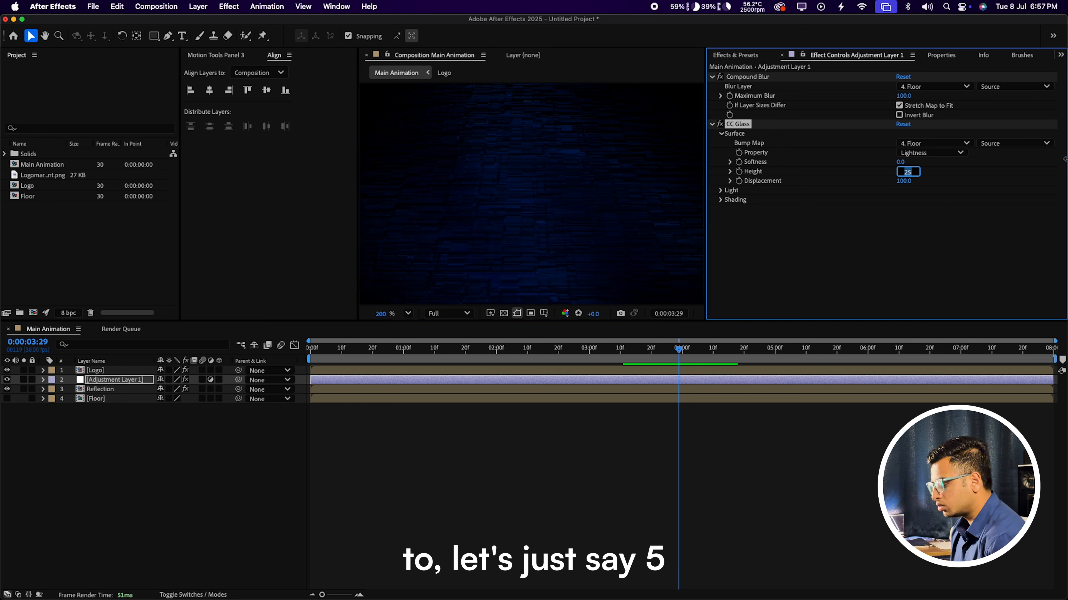
{"action": "type", "text": "5"}
{"action": "key", "text": "Return"}
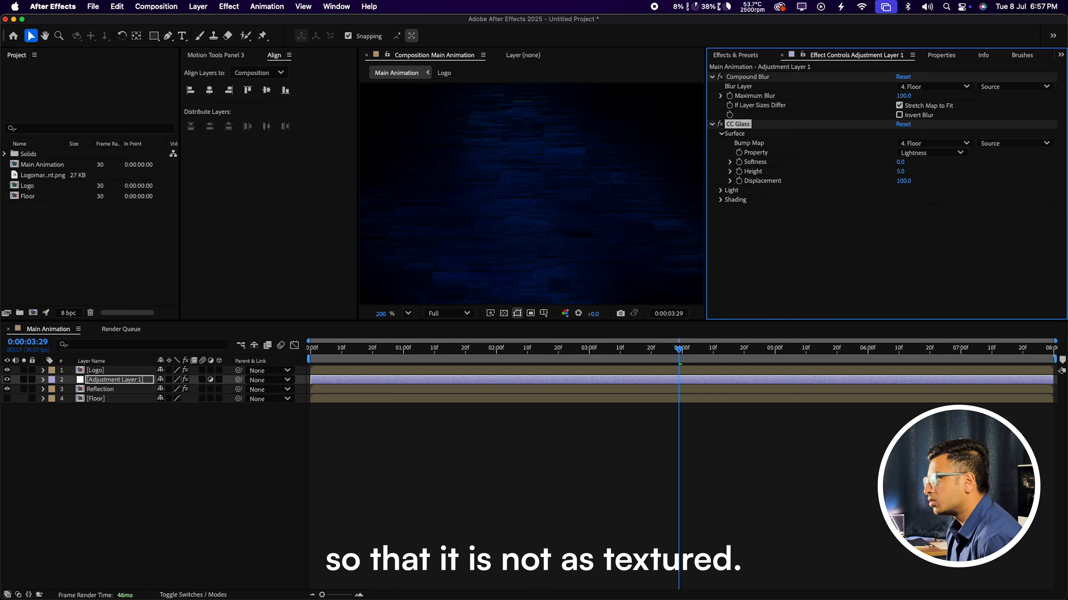
{"action": "left_click_drag", "start_coordinate": [901, 172], "coordinate": [807, 188]}
{"action": "left_click", "coordinate": [904, 171]}
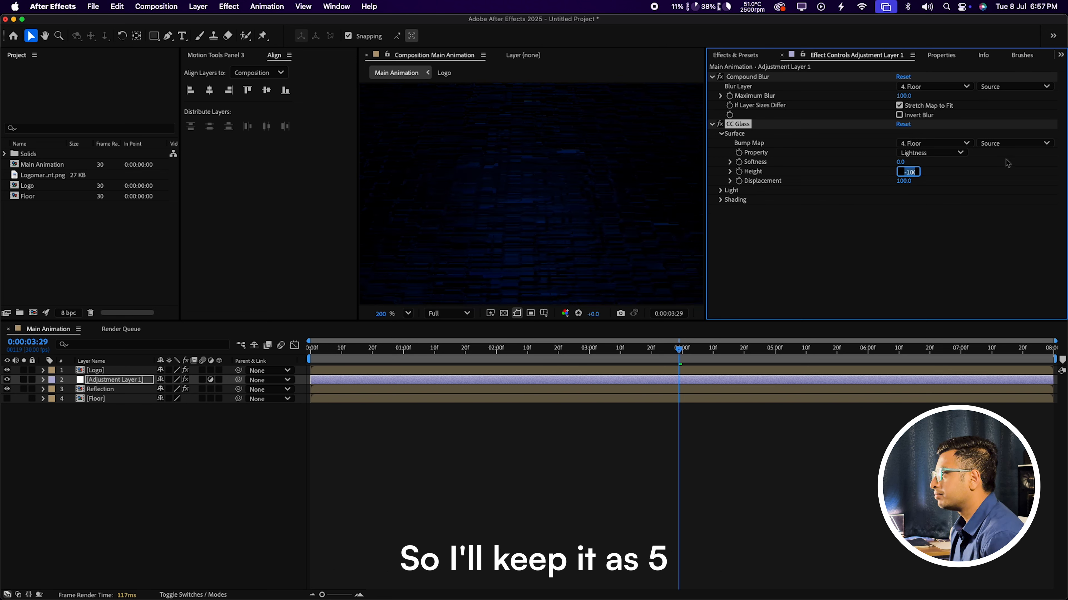
{"action": "type", "text": "5"}
{"action": "key", "text": "Return"}
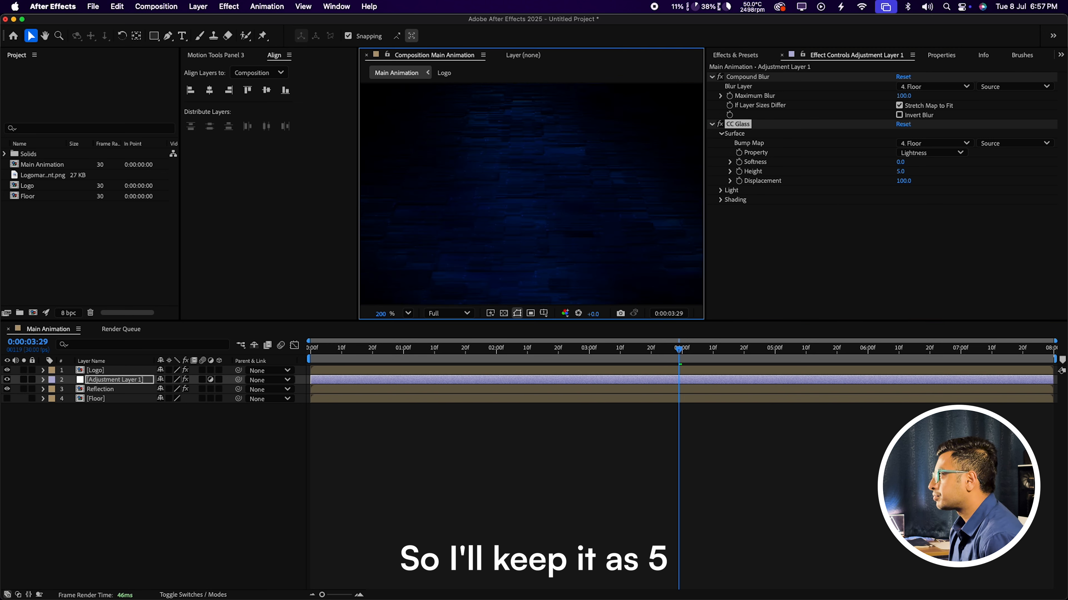
Step: Set CC Glass Displacement to -200 and fit the composition in the viewer
{"action": "left_click", "coordinate": [904, 181]}
{"action": "type", "text": "-"}
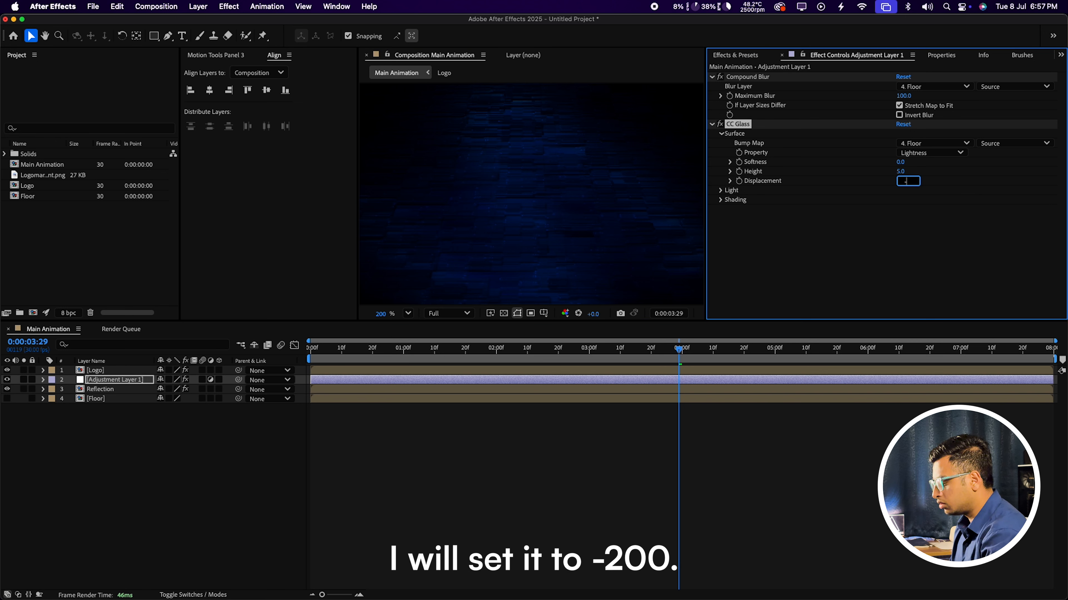
{"action": "type", "text": "200"}
{"action": "key", "text": "Return"}
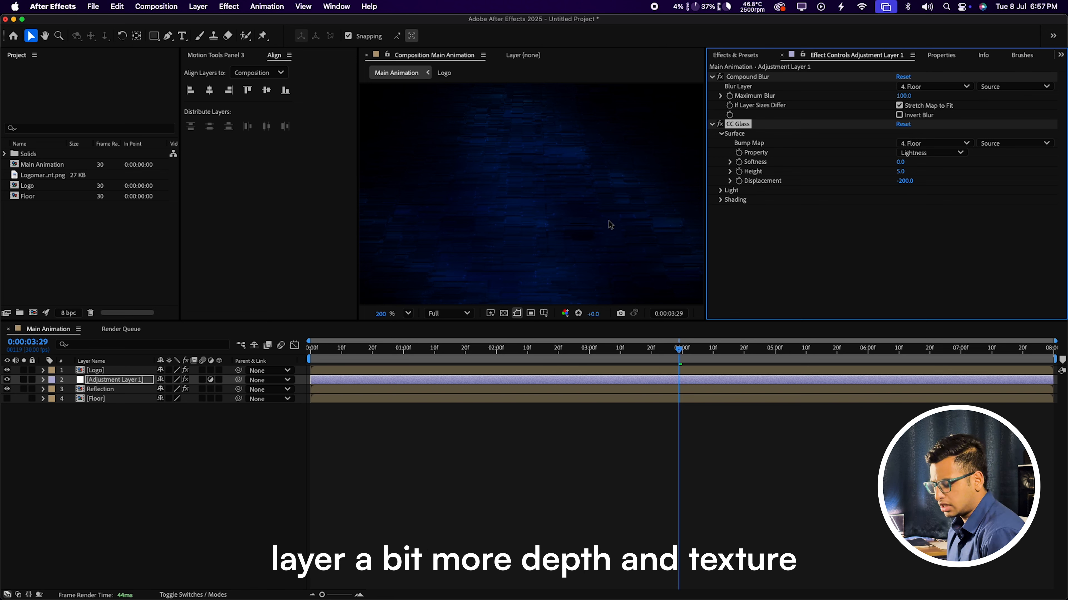
{"action": "left_click", "coordinate": [408, 313]}
{"action": "left_click", "coordinate": [415, 333]}
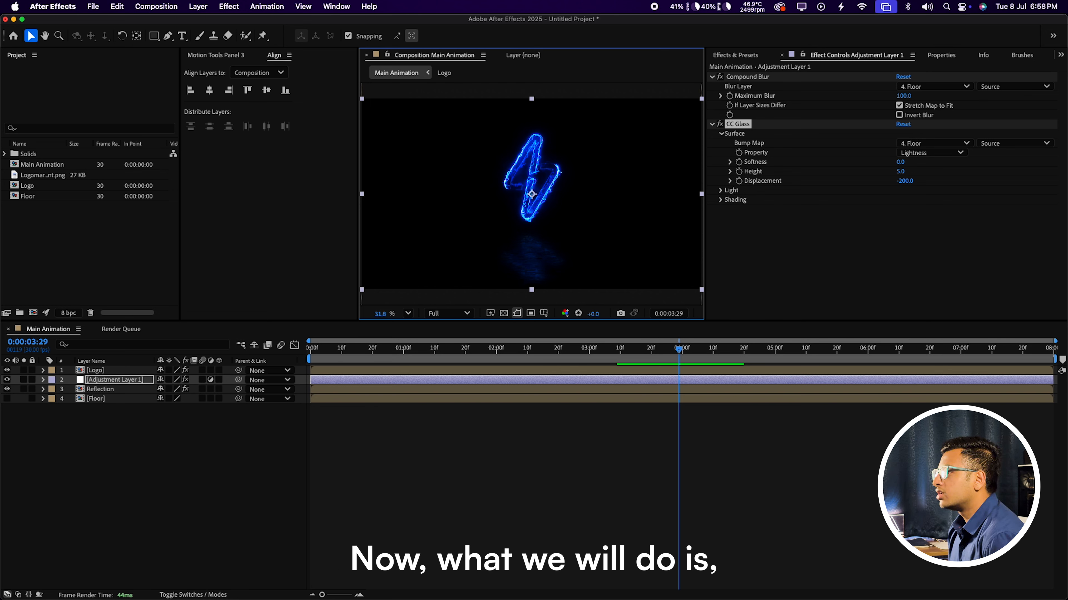
{"action": "left_click", "coordinate": [384, 225]}
Step: Create Adjustment Layer 2 and apply Directional Blur to it
{"action": "left_click", "coordinate": [198, 7]}
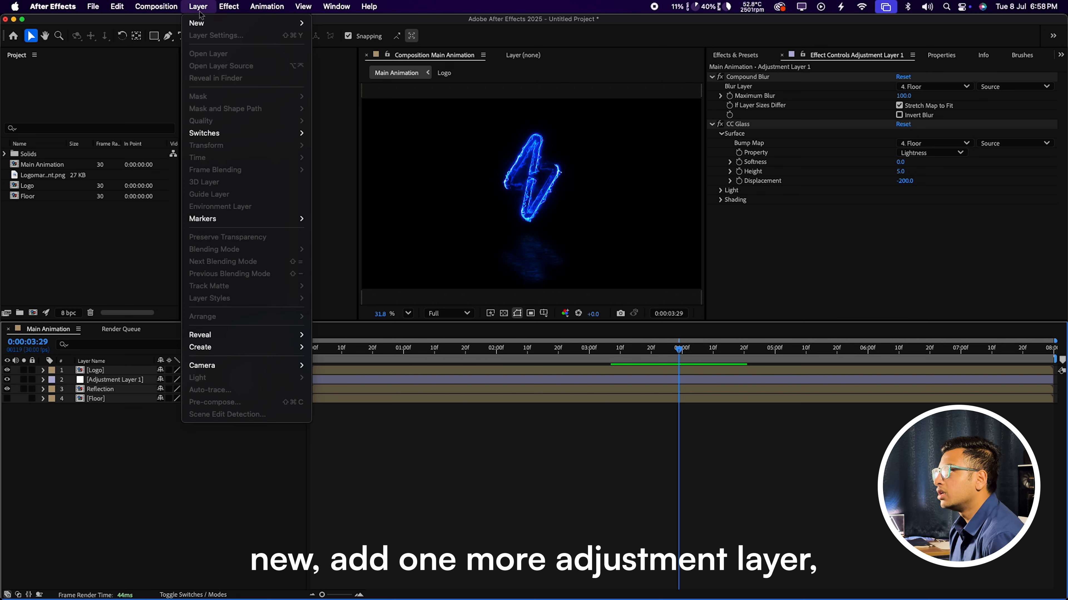
{"action": "mouse_move", "coordinate": [202, 23]}
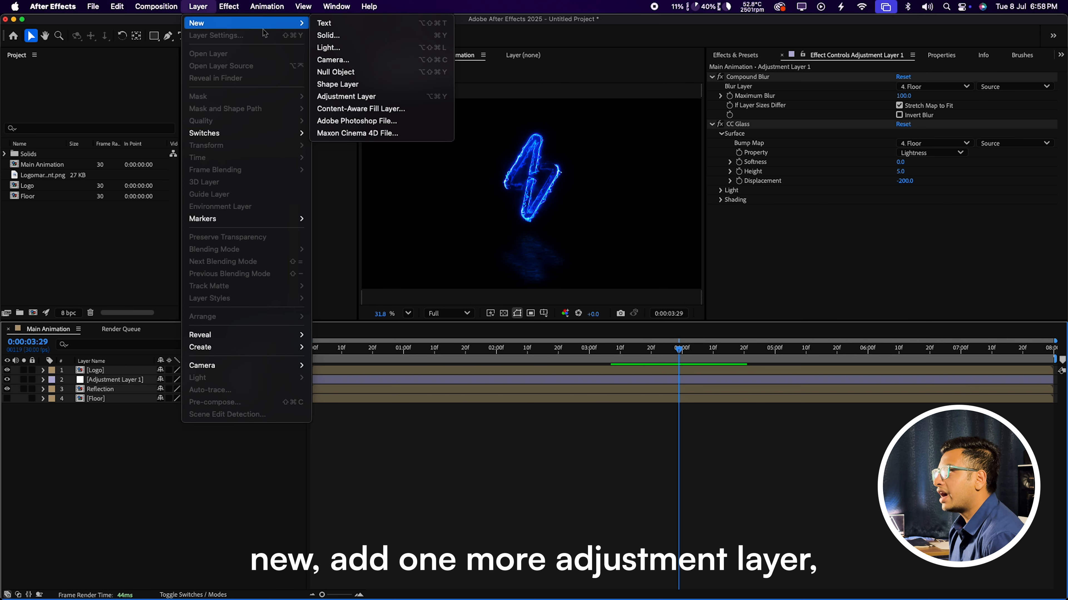
{"action": "left_click", "coordinate": [347, 97]}
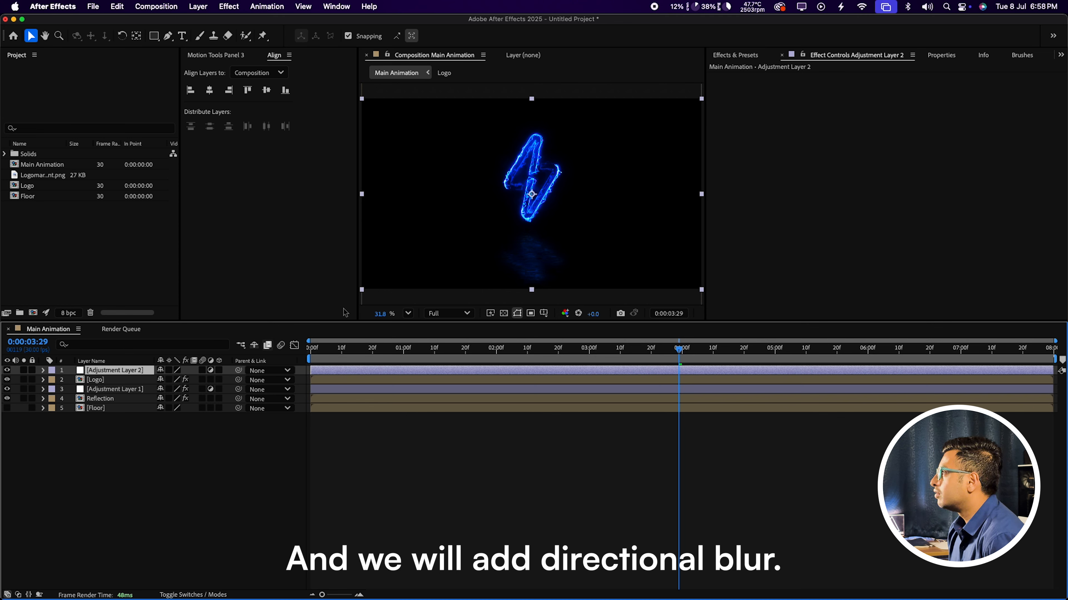
{"action": "left_click", "coordinate": [748, 56]}
{"action": "left_click", "coordinate": [755, 69]}
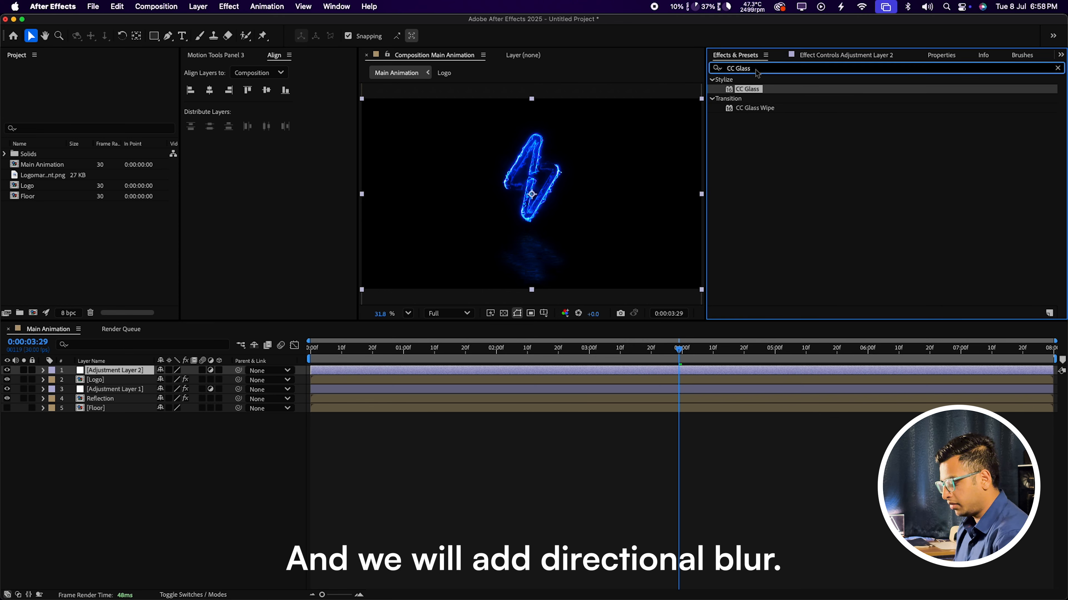
{"action": "type", "text": "Directiona"}
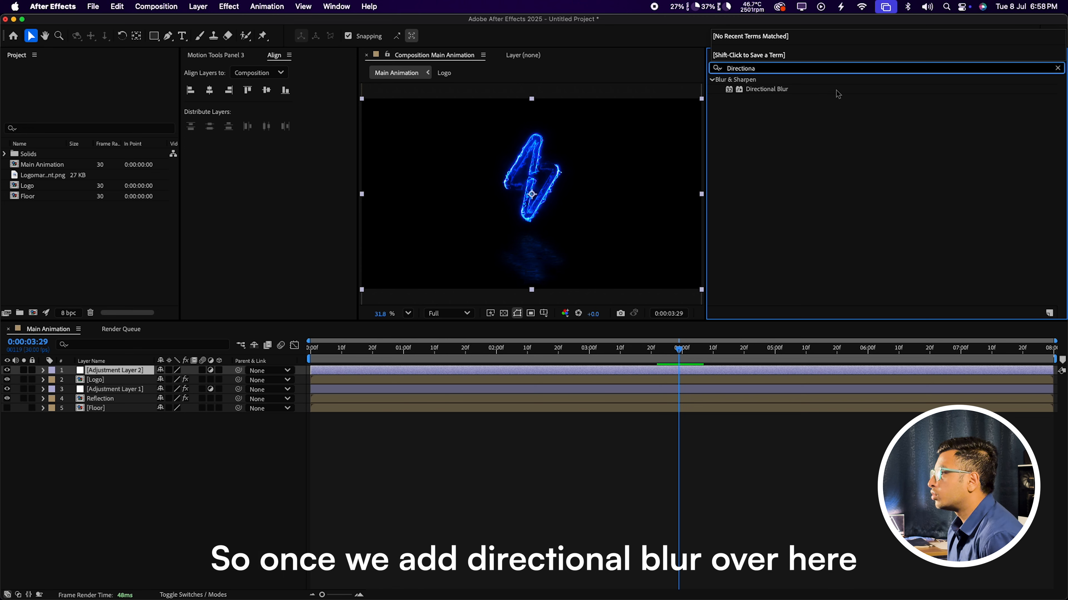
{"action": "left_click_drag", "start_coordinate": [811, 90], "coordinate": [126, 375]}
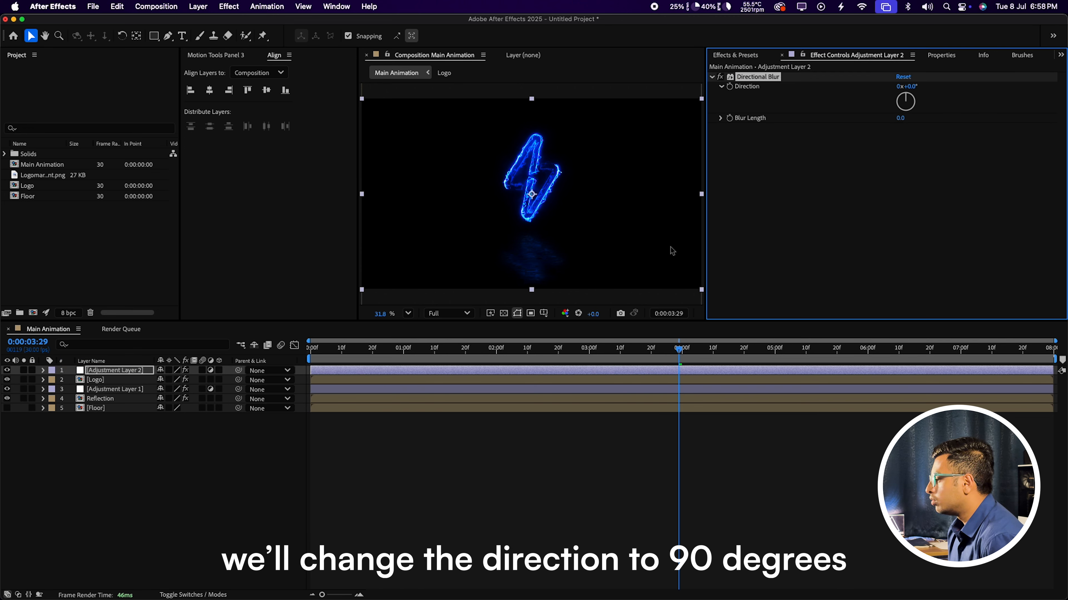
Step: Set Directional Blur Direction to 90° and Blur Length to 500
{"action": "left_click", "coordinate": [909, 87]}
{"action": "type", "text": "90"}
{"action": "key", "text": "Return"}
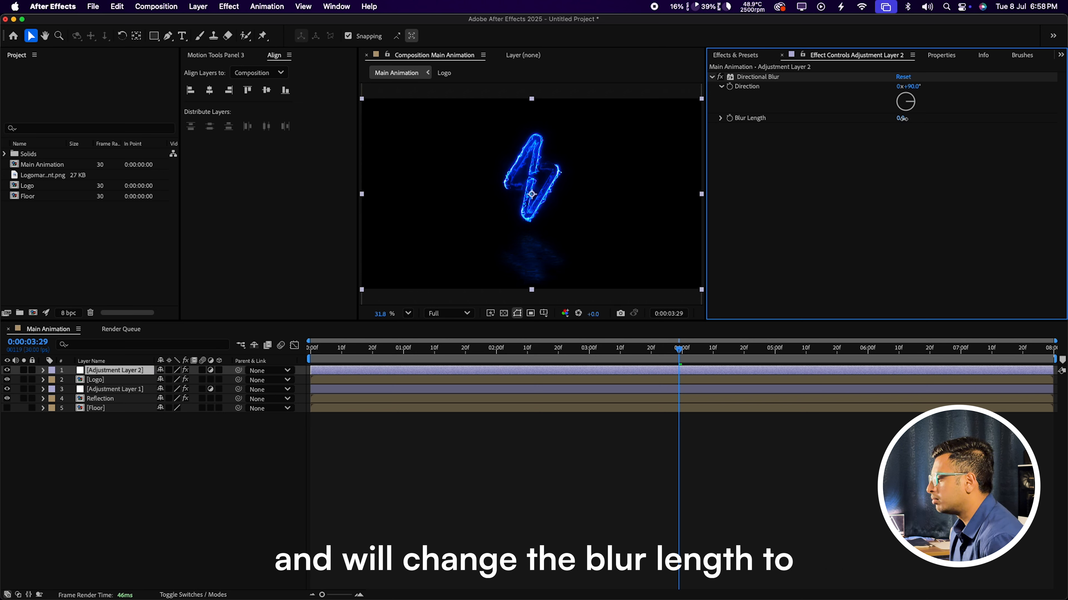
{"action": "left_click", "coordinate": [901, 118]}
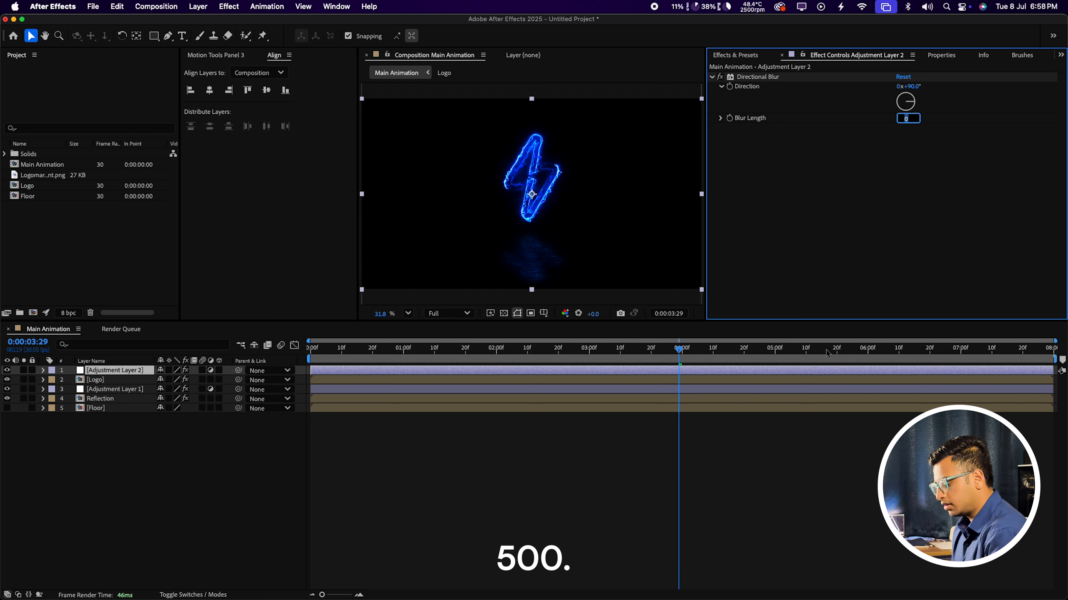
{"action": "type", "text": "500"}
{"action": "key", "text": "Return"}
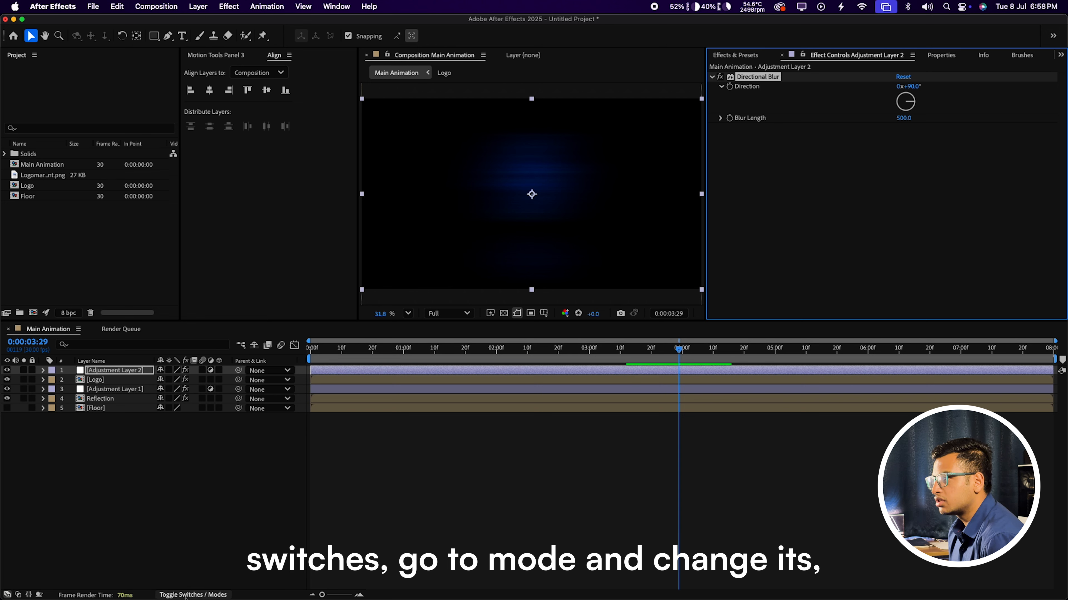
Step: Set Adjustment Layer 2's blending mode to Lighten
{"action": "left_click", "coordinate": [189, 589]}
{"action": "left_click", "coordinate": [169, 371]}
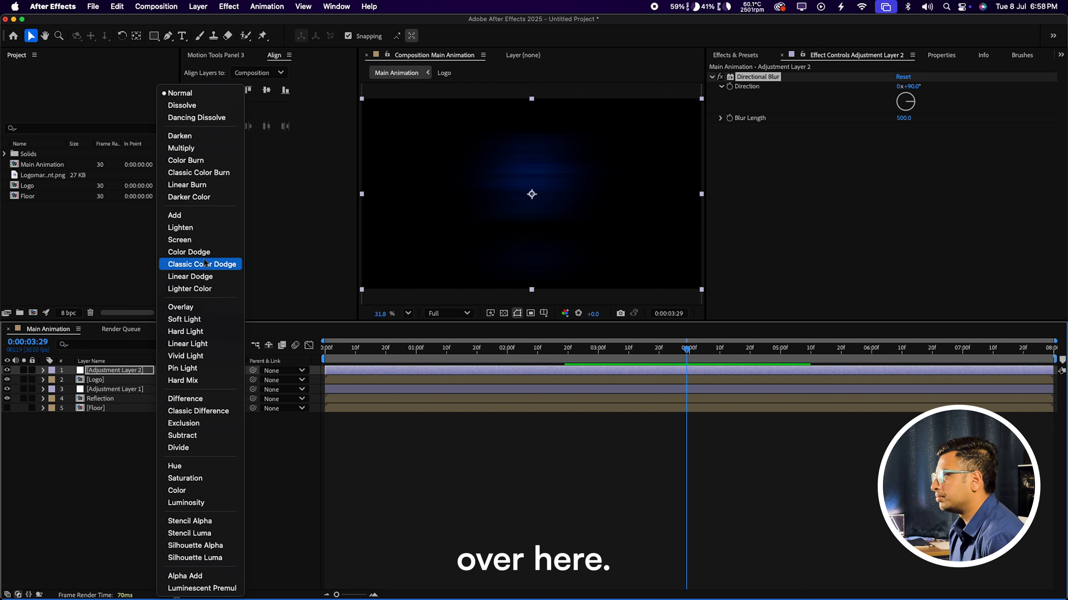
{"action": "left_click", "coordinate": [181, 227]}
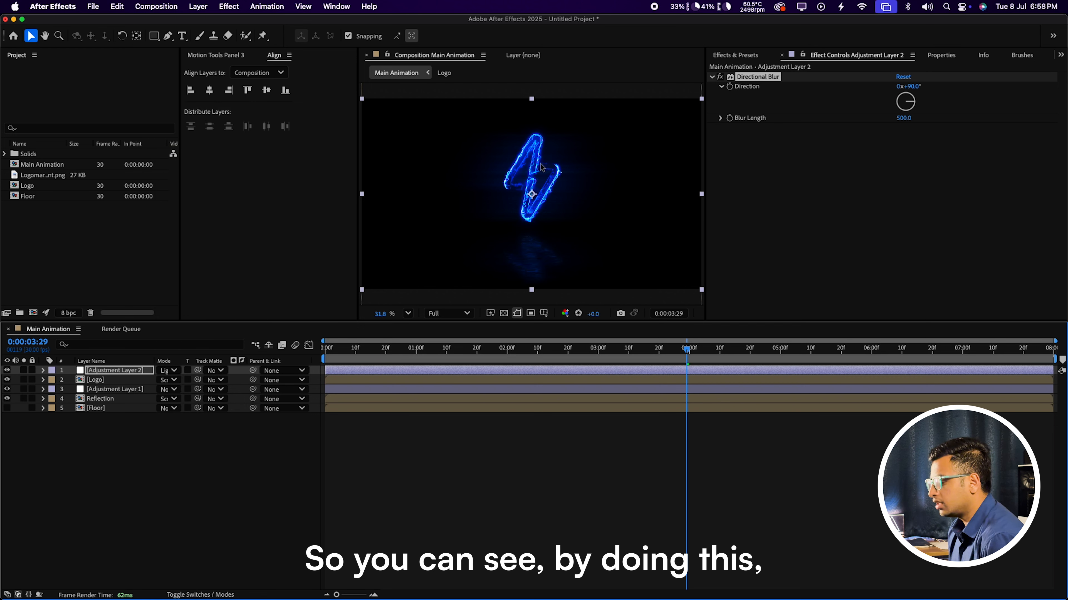
Step: Inspect the glow at 100% by toggling Adjustment Layer 2, then fit the view
{"action": "key", "text": "z"}
{"action": "left_click", "coordinate": [548, 162]}
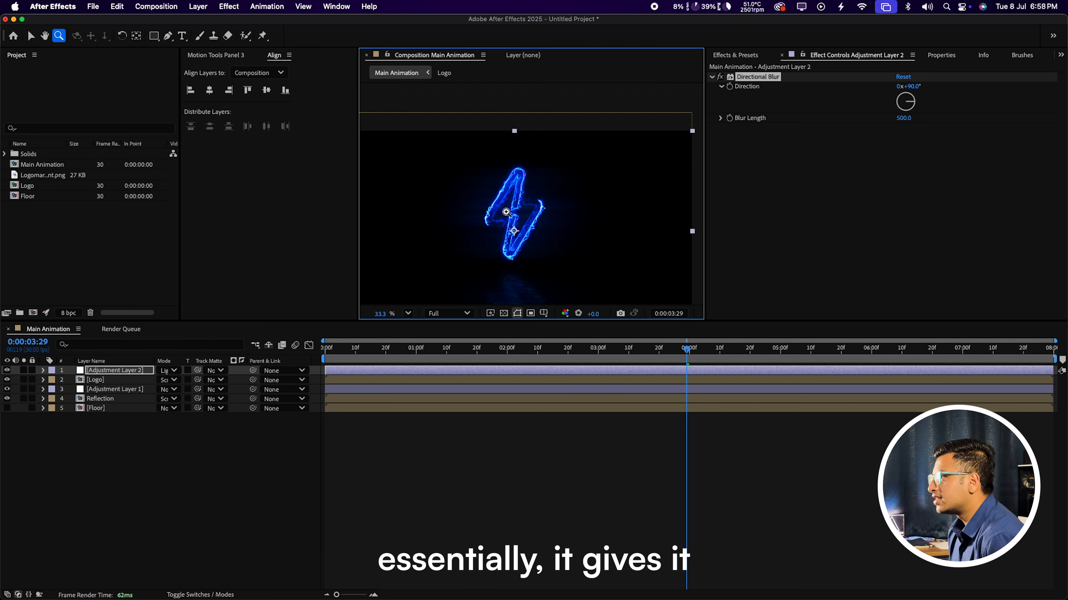
{"action": "double_click", "coordinate": [508, 211]}
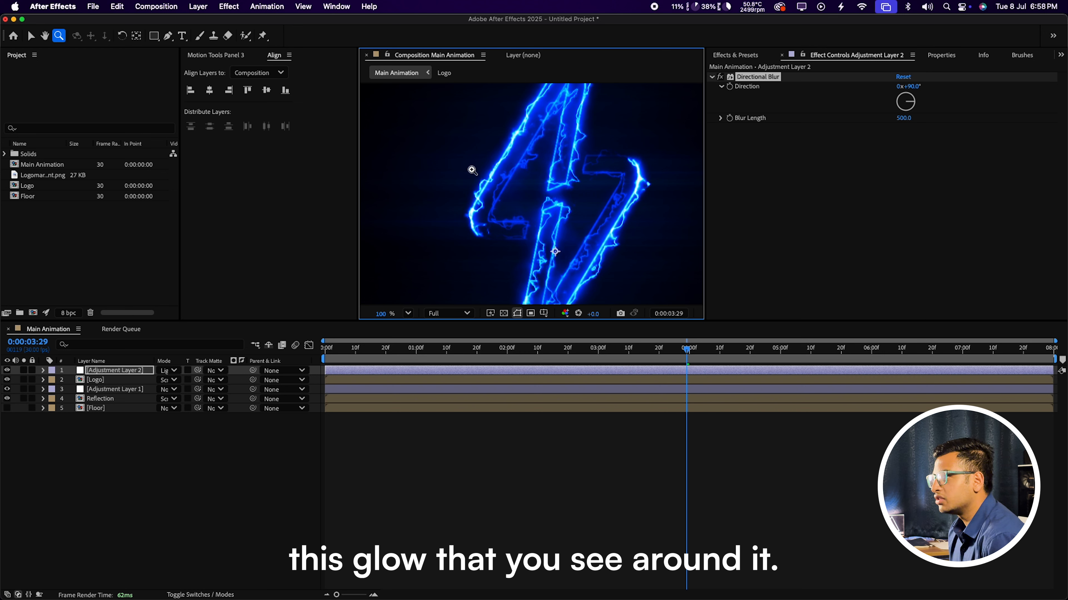
{"action": "left_click", "coordinate": [6, 371]}
{"action": "left_click", "coordinate": [7, 370]}
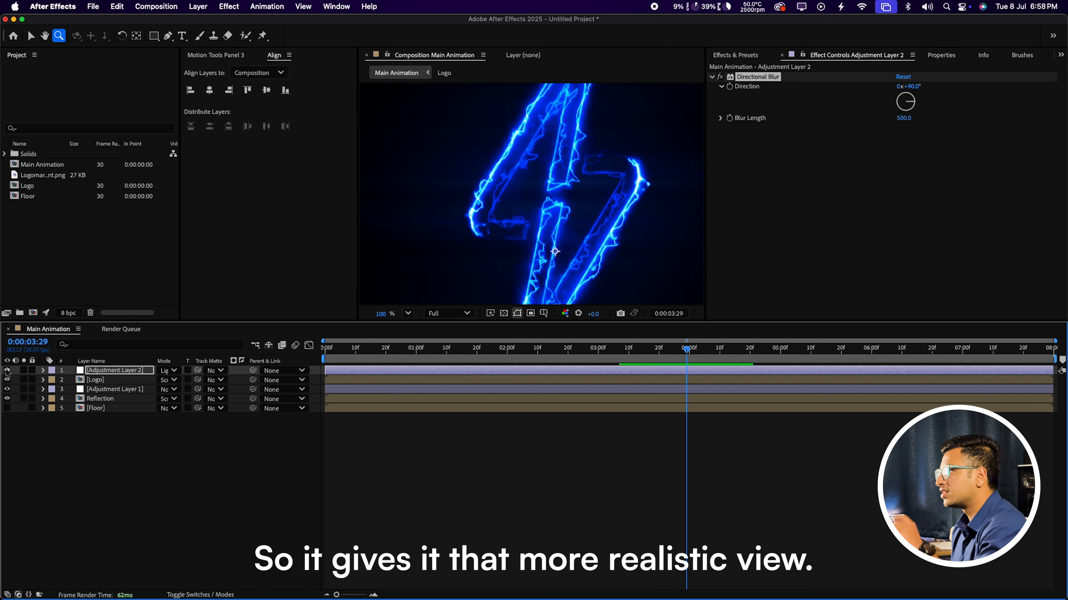
{"action": "left_click", "coordinate": [409, 314]}
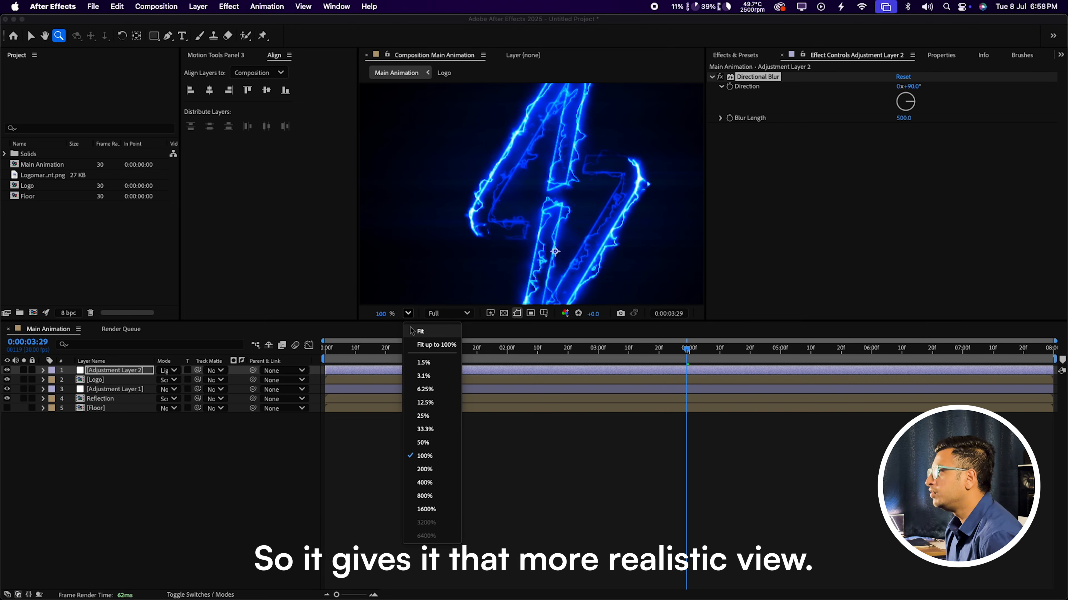
{"action": "left_click", "coordinate": [414, 332]}
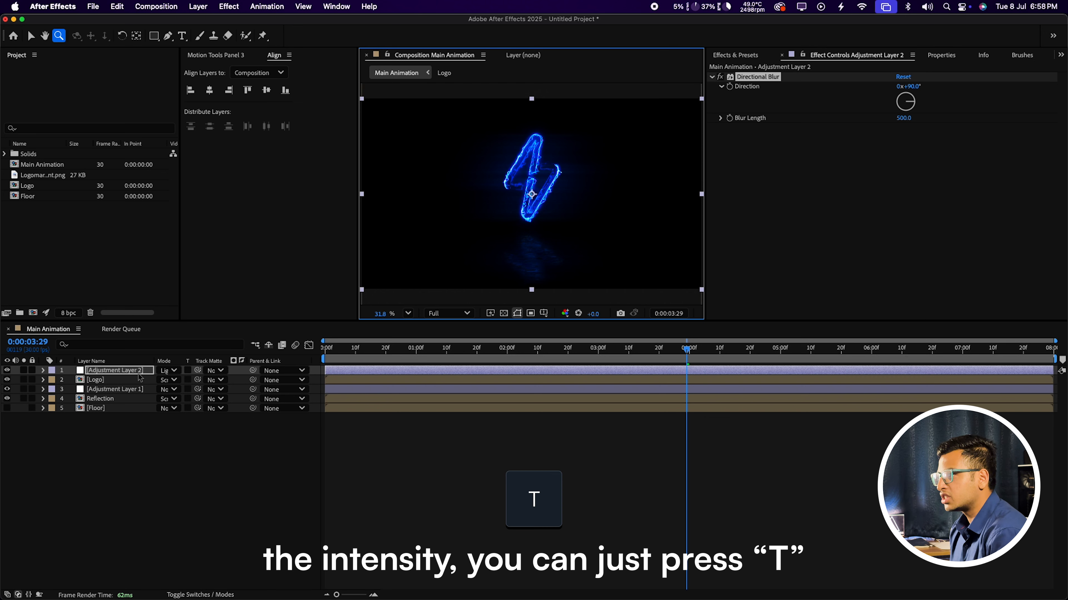
Step: Reveal Adjustment Layer 2's Opacity and set it to 25%
{"action": "key", "text": "t"}
{"action": "left_click_drag", "start_coordinate": [162, 380], "coordinate": [266, 389]}
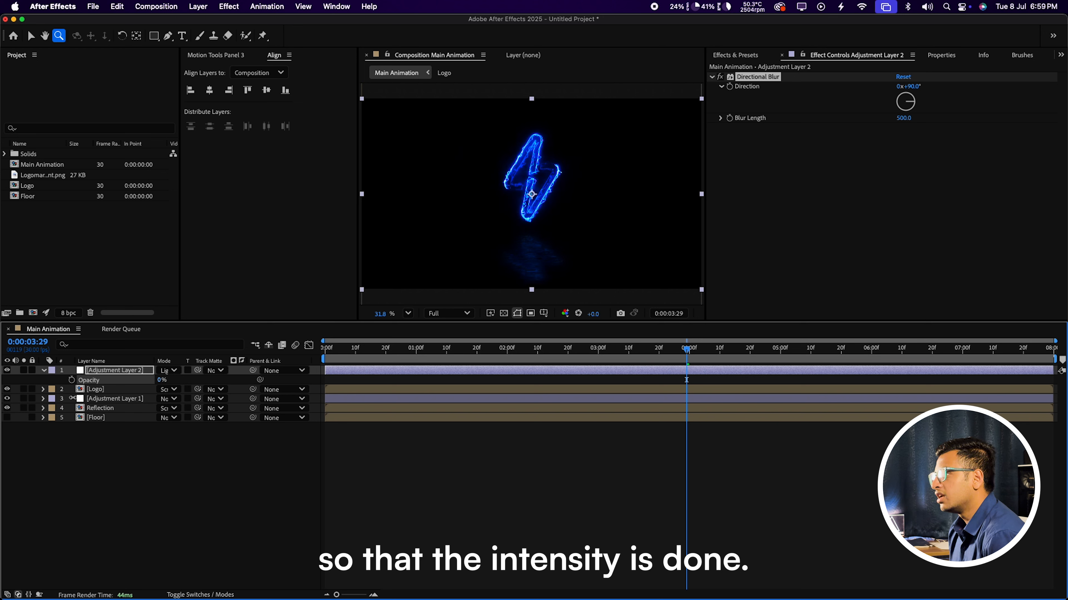
{"action": "left_click_drag", "start_coordinate": [73, 398], "coordinate": [121, 391]}
{"action": "left_click", "coordinate": [162, 380]}
{"action": "type", "text": "25"}
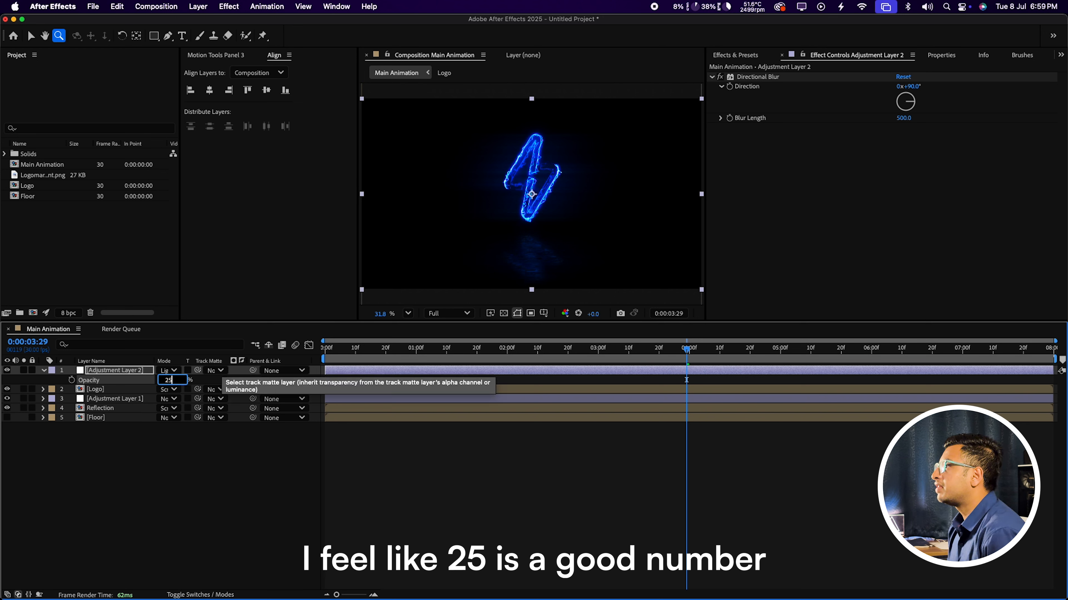
{"action": "key", "text": "Return"}
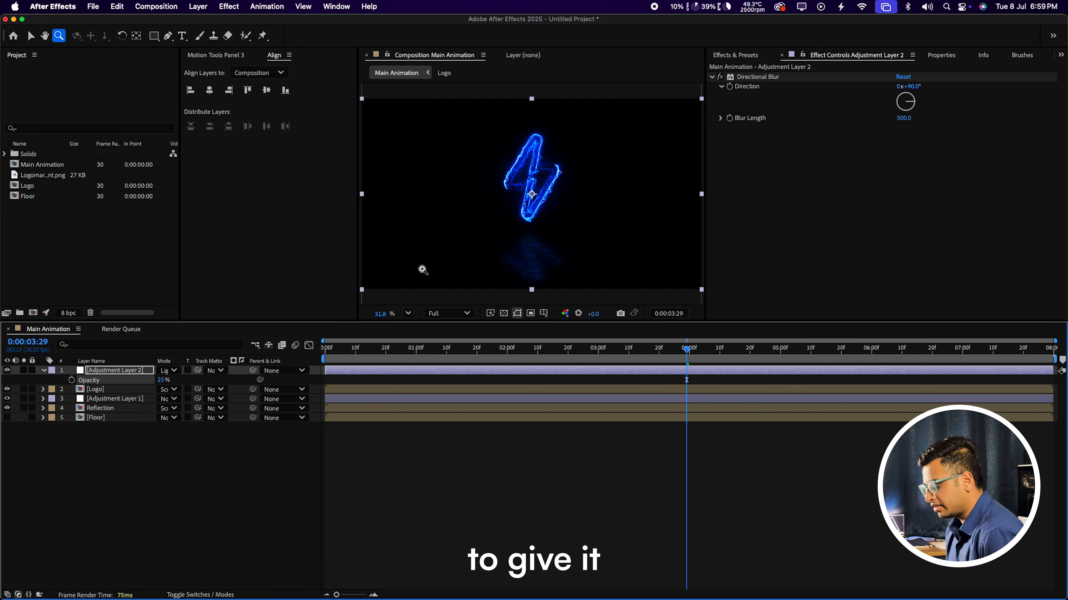
{"action": "key", "text": "v"}
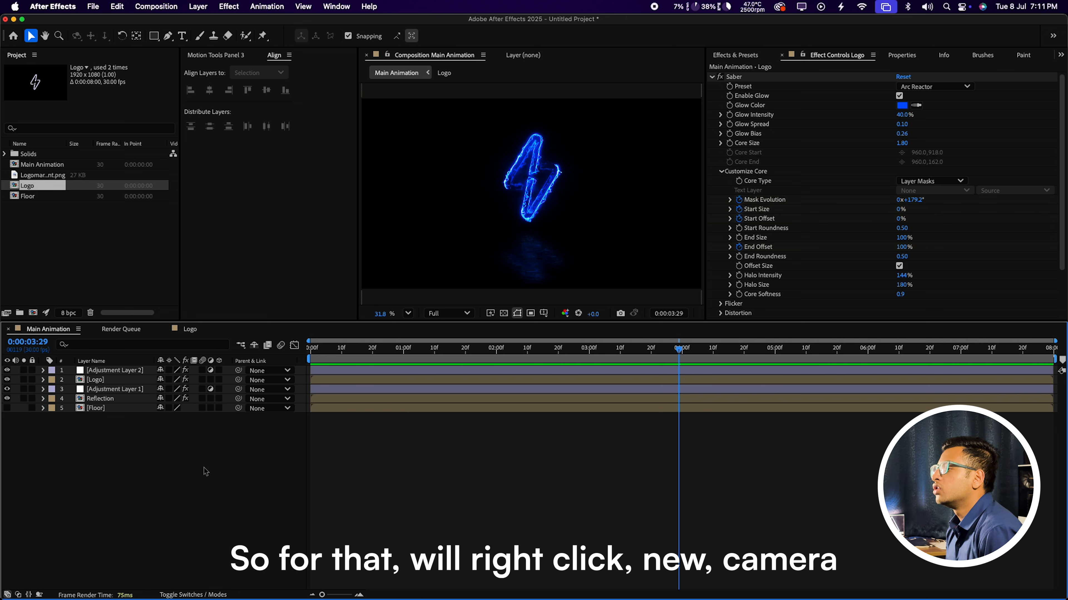
Step: Add a new 35mm Camera 1 layer with Lock to Zoom unchecked
{"action": "right_click", "coordinate": [136, 454]}
{"action": "mouse_move", "coordinate": [183, 455]}
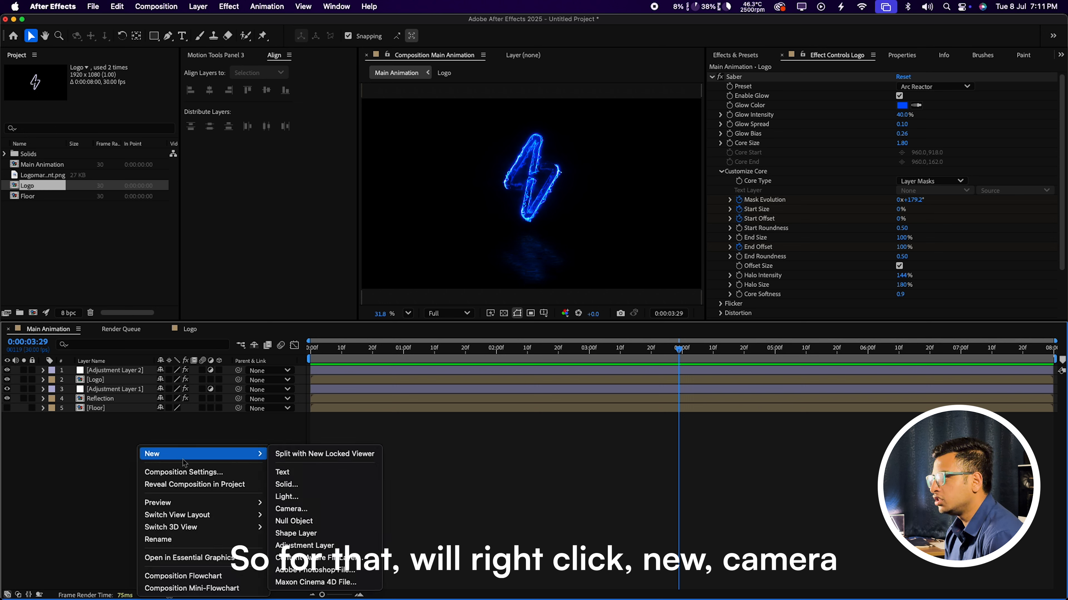
{"action": "left_click", "coordinate": [291, 509]}
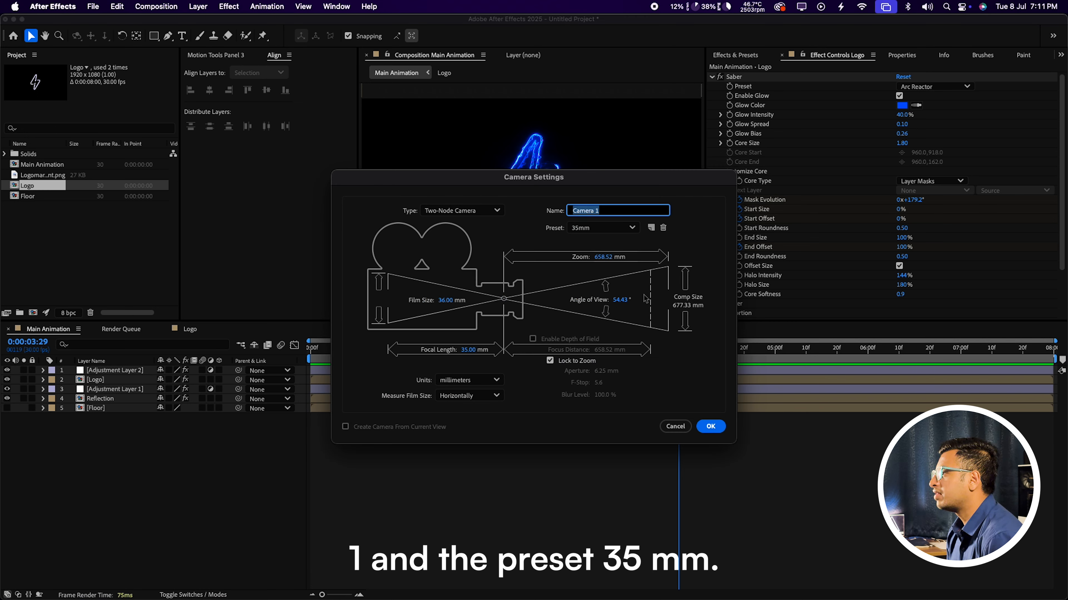
{"action": "left_click", "coordinate": [603, 227]}
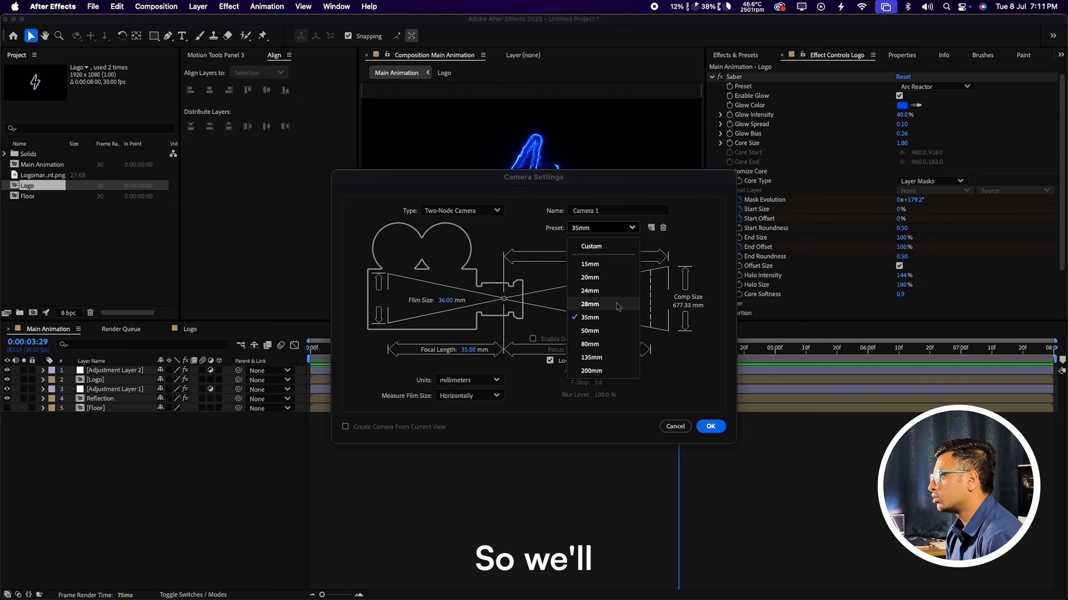
{"action": "left_click", "coordinate": [622, 337]}
{"action": "left_click", "coordinate": [549, 360]}
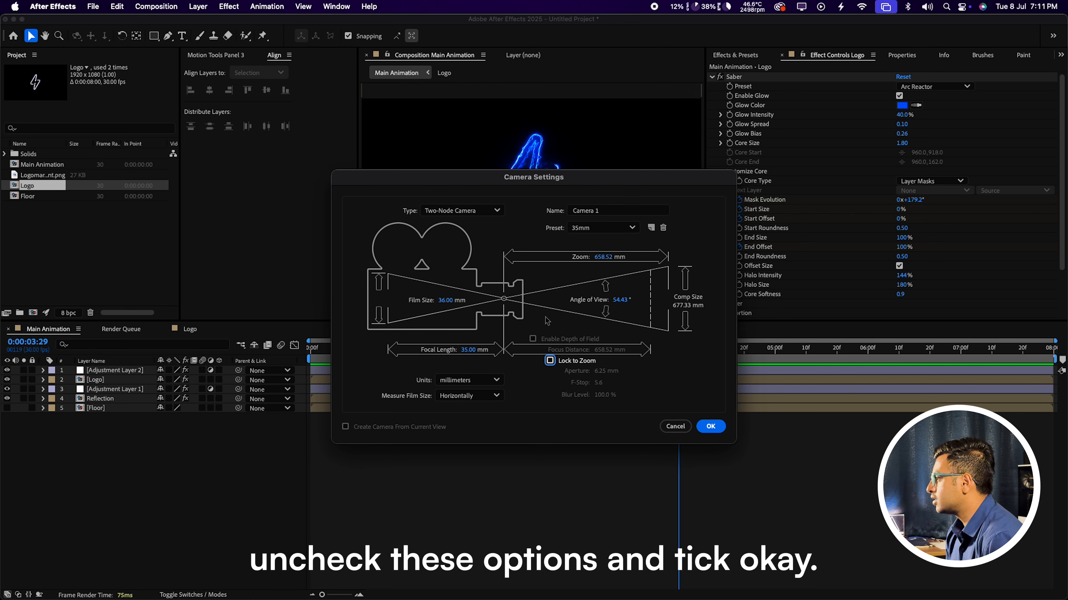
{"action": "left_click", "coordinate": [711, 427]}
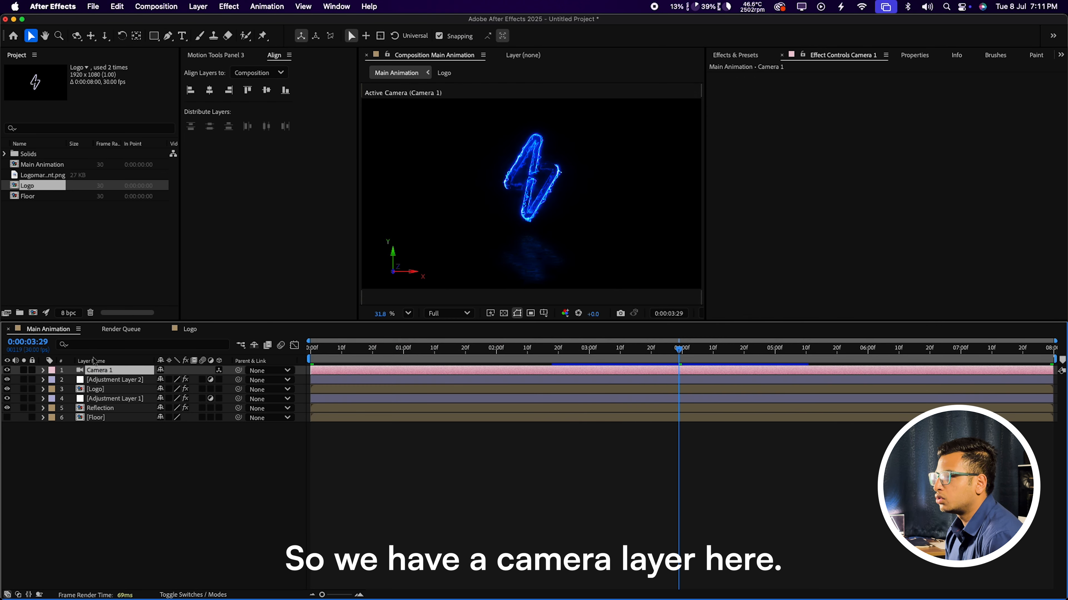
Step: Make Reflection and Floor 3D layers, collapse Floor's transformations, then view the 4-second mark
{"action": "left_click_drag", "start_coordinate": [517, 351], "coordinate": [309, 353]}
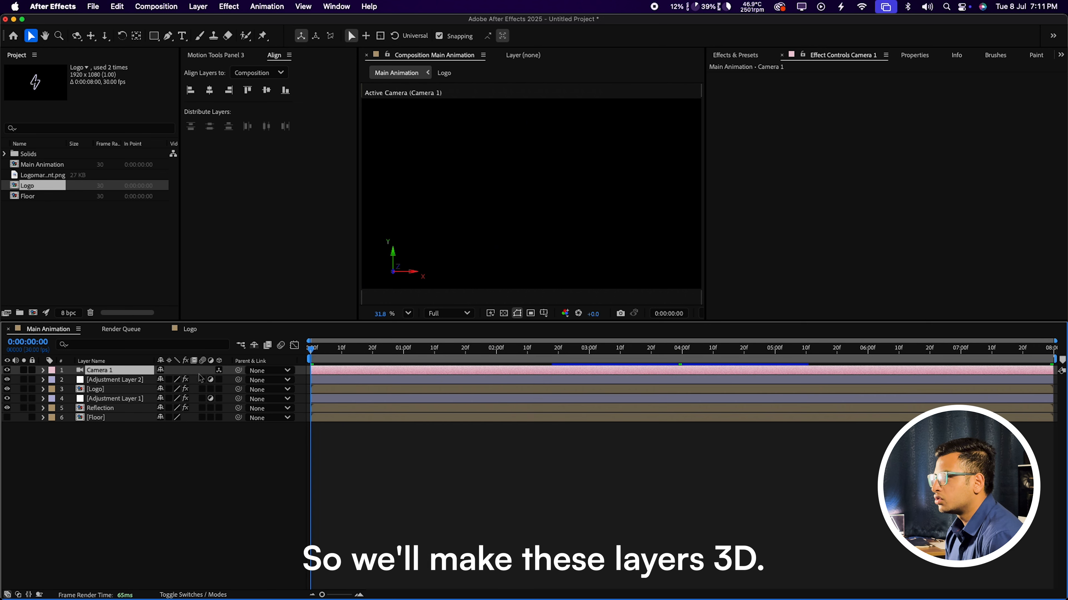
{"action": "left_click", "coordinate": [218, 408]}
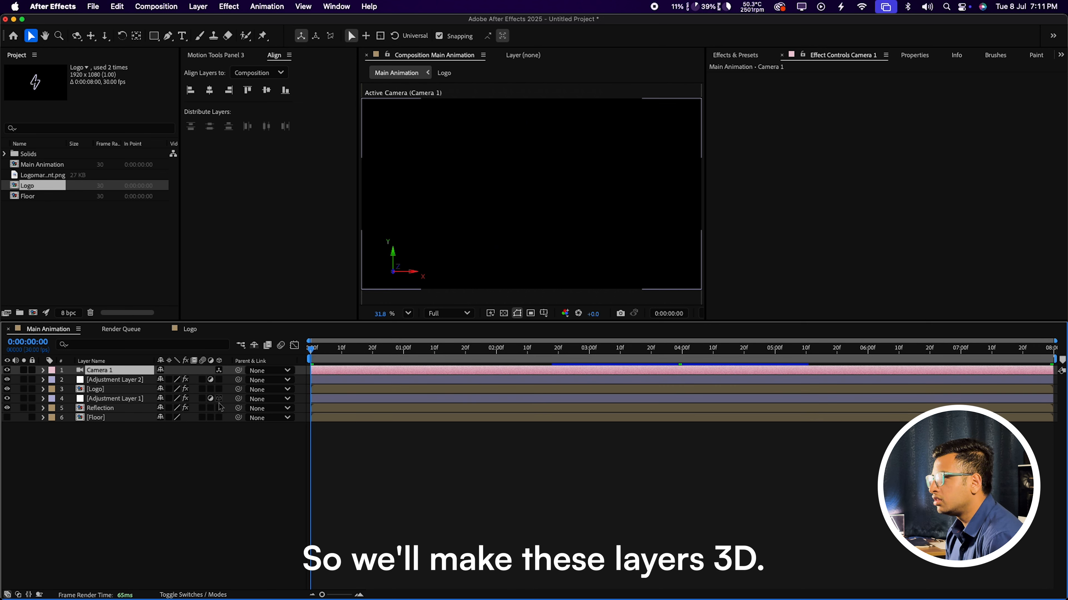
{"action": "left_click", "coordinate": [219, 418]}
{"action": "left_click", "coordinate": [168, 417]}
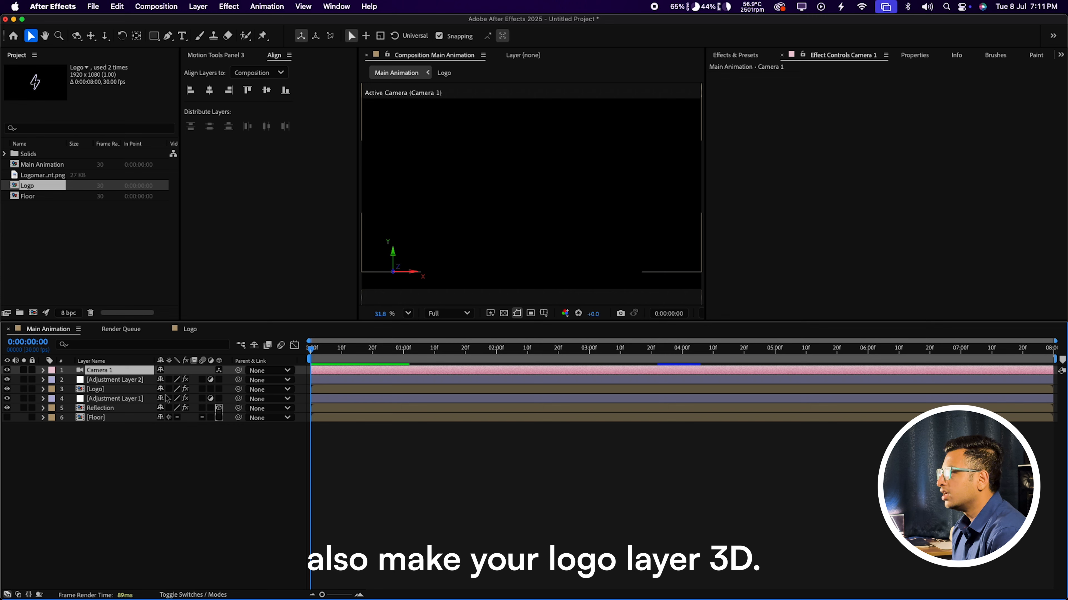
{"action": "left_click", "coordinate": [681, 349]}
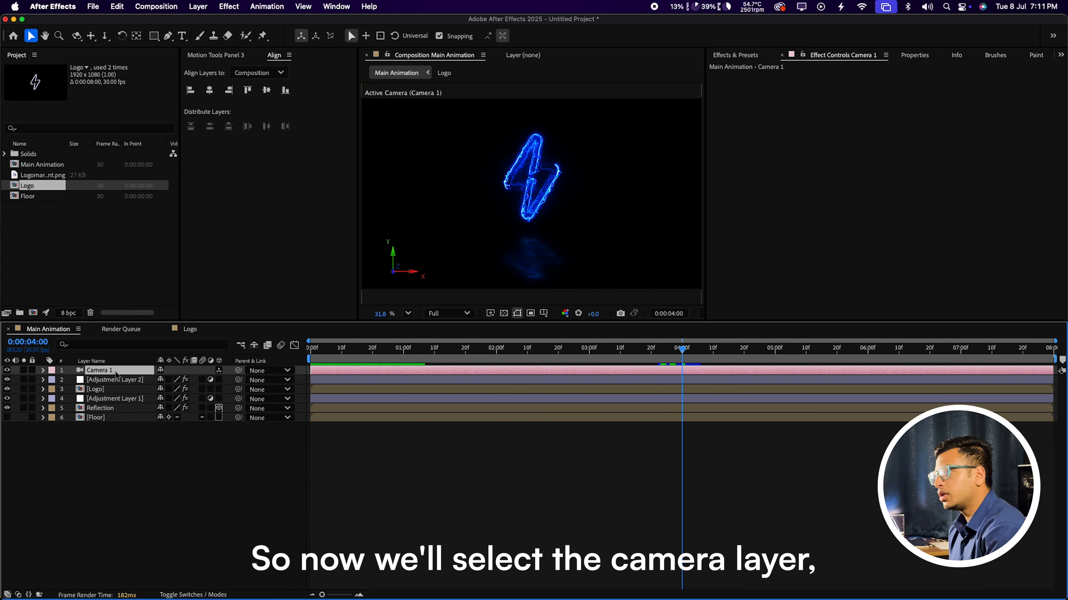
Step: Keyframe Camera 1's Z position from -2000 at frame 0 to -1600 at the end
{"action": "key", "text": "p"}
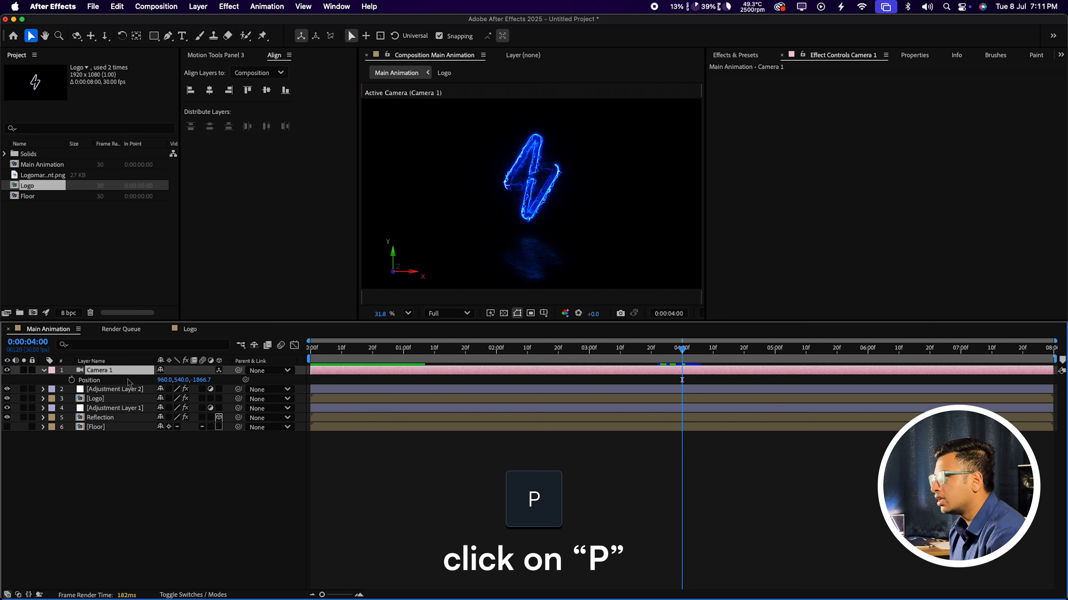
{"action": "key", "text": "Home"}
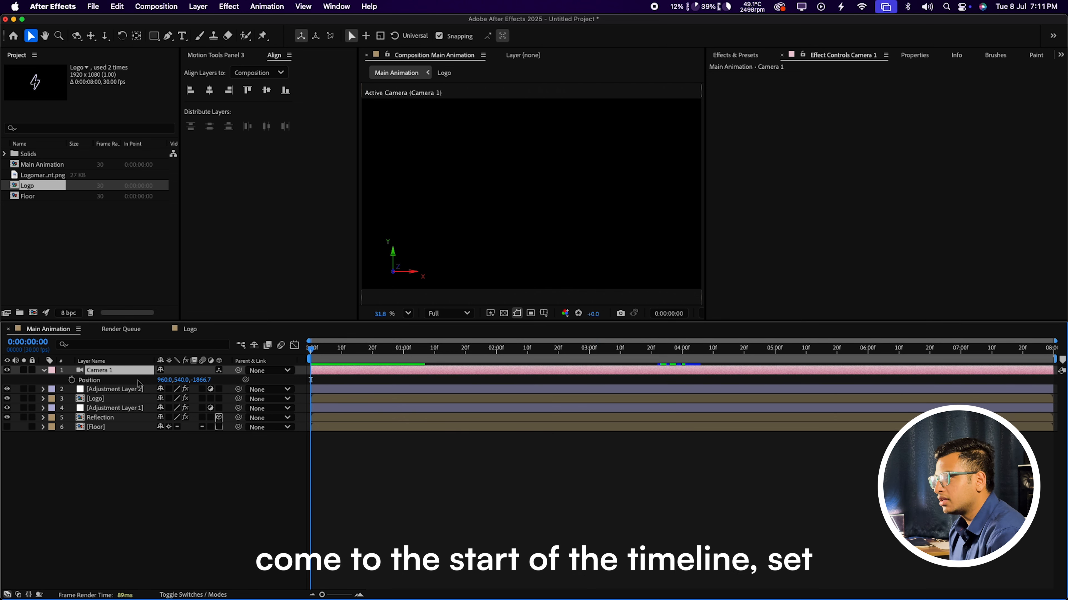
{"action": "left_click", "coordinate": [71, 380]}
{"action": "left_click", "coordinate": [202, 380]}
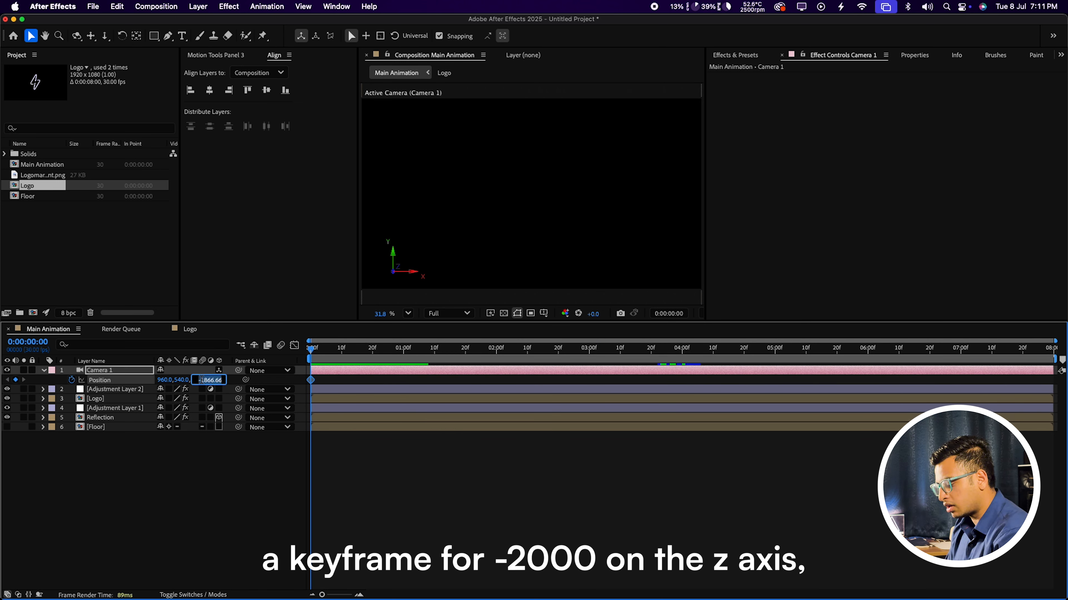
{"action": "type", "text": "-2000"}
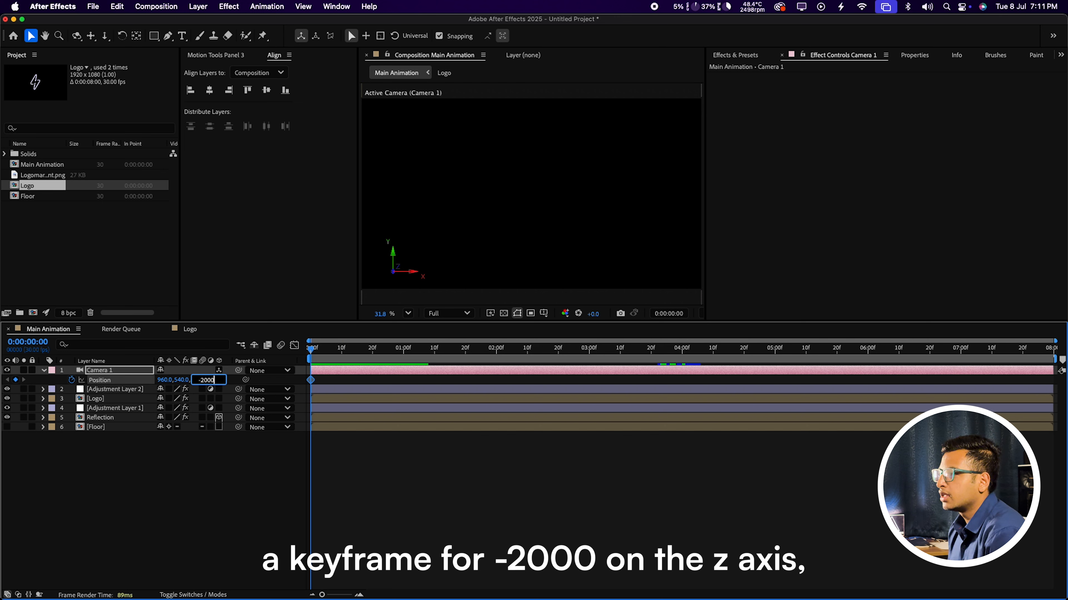
{"action": "key", "text": "Return"}
{"action": "left_click_drag", "start_coordinate": [334, 352], "coordinate": [1052, 354]}
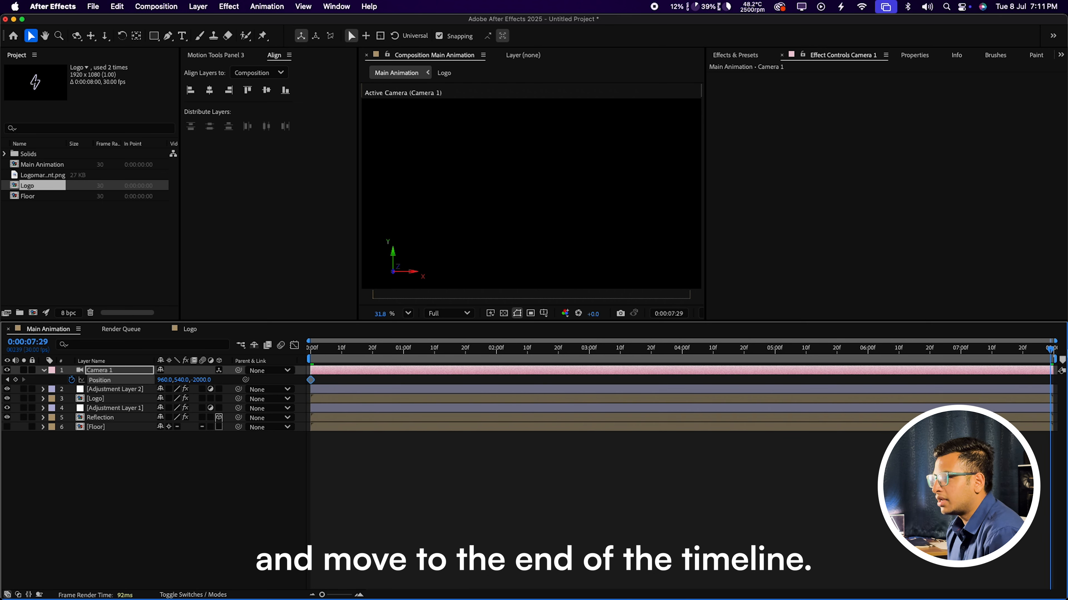
{"action": "left_click", "coordinate": [206, 380]}
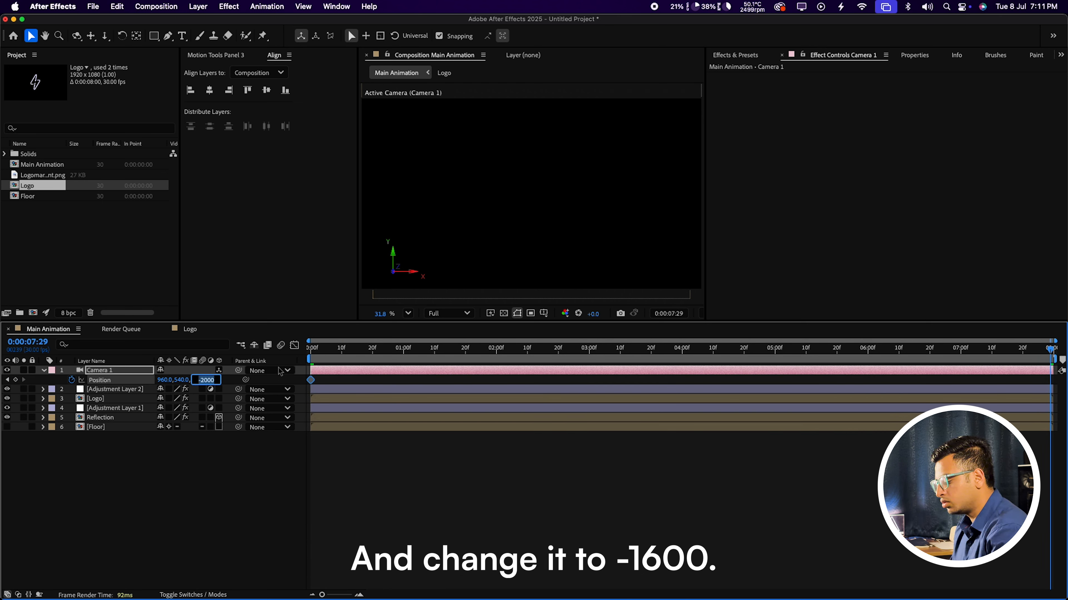
{"action": "type", "text": "1600"}
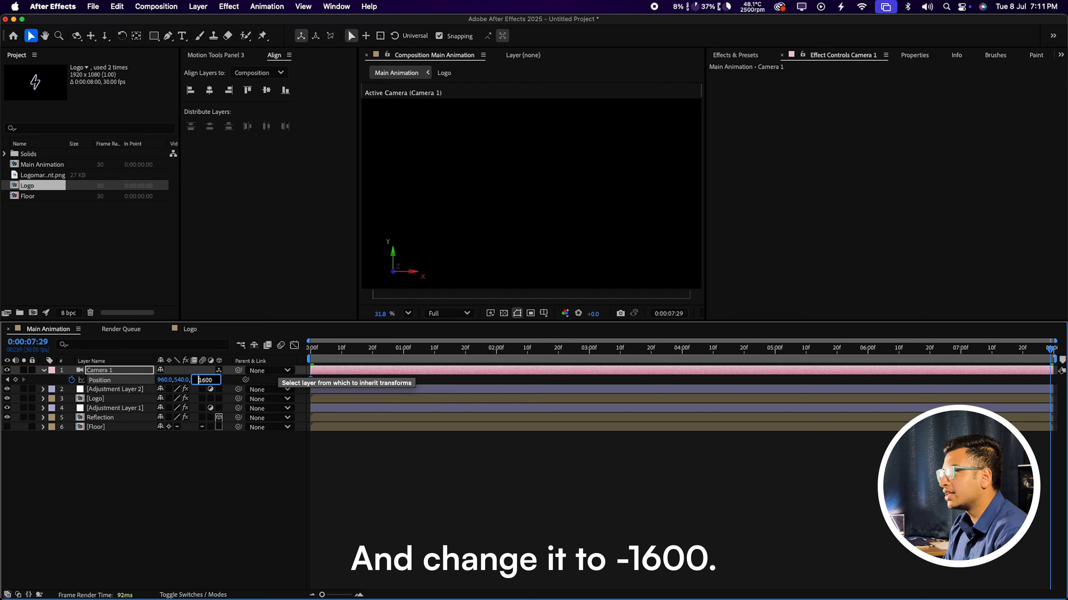
{"action": "key", "text": "Return"}
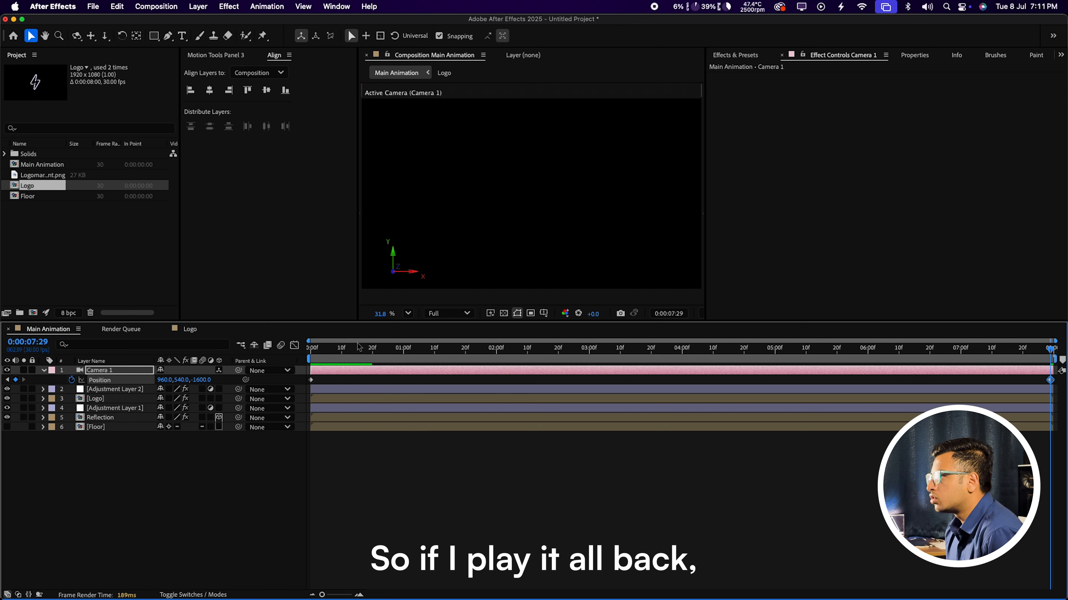
Step: Preview the camera push-in at Quarter resolution, then begin saving the project as Logo.aep
{"action": "key", "text": "Home"}
{"action": "left_click", "coordinate": [456, 313]}
{"action": "left_click", "coordinate": [446, 389]}
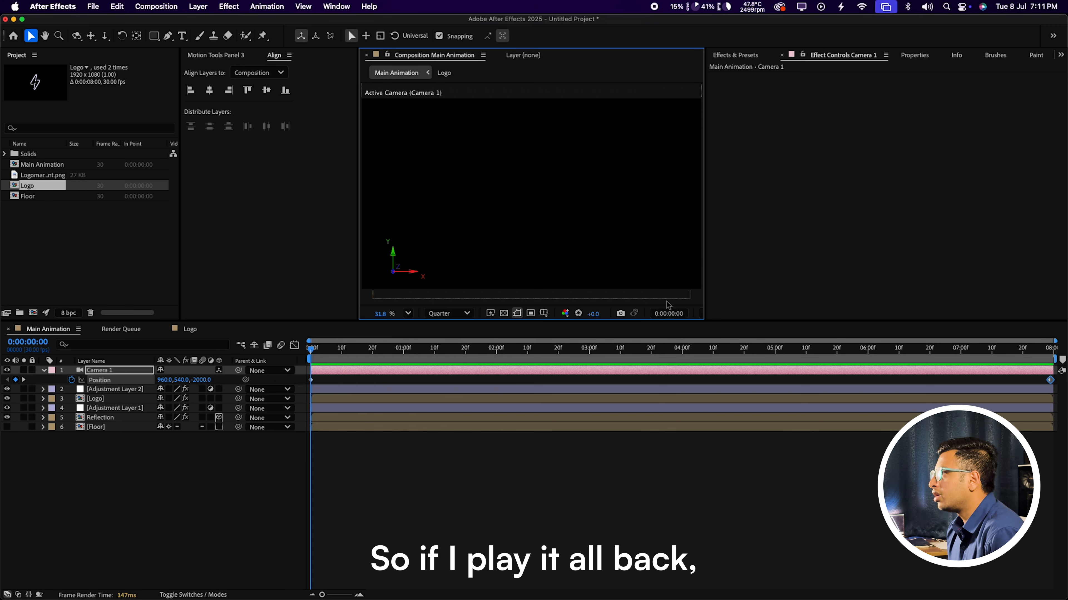
{"action": "left_click", "coordinate": [769, 248]}
{"action": "key", "text": "space"}
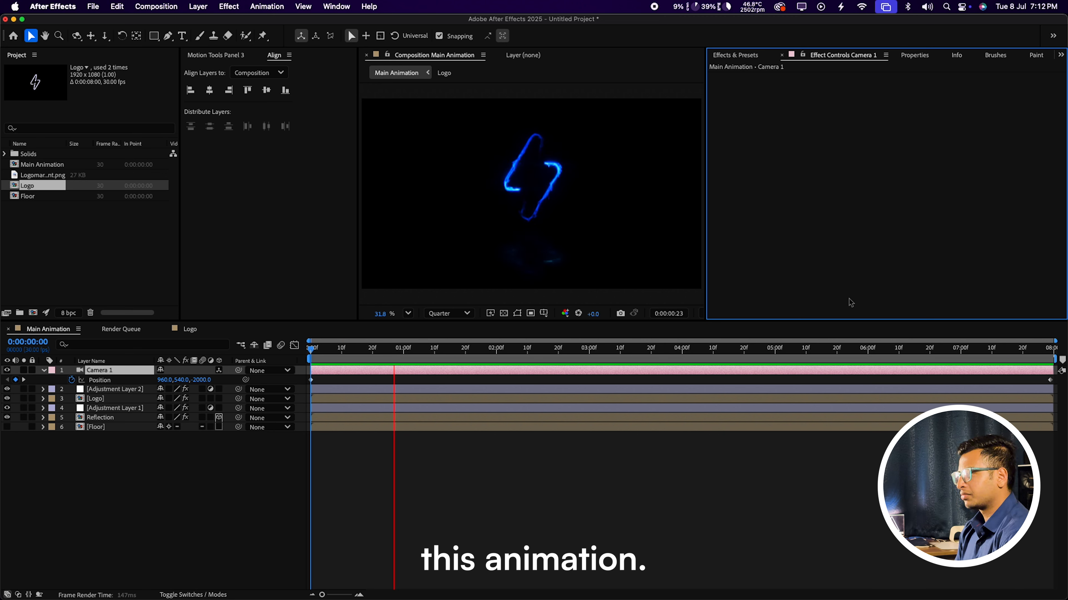
{"action": "key", "text": "super+s"}
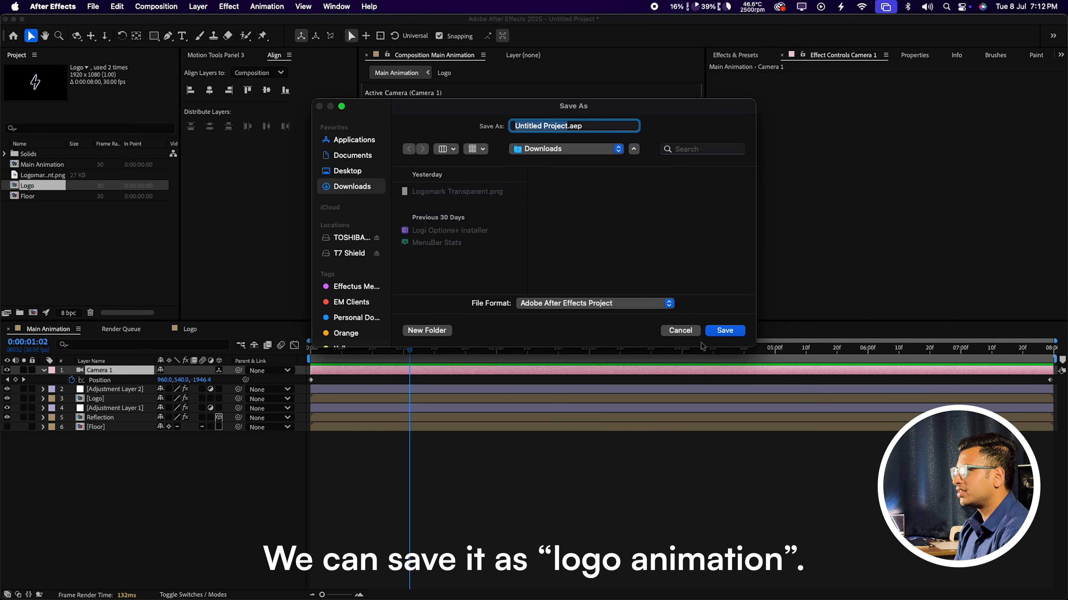